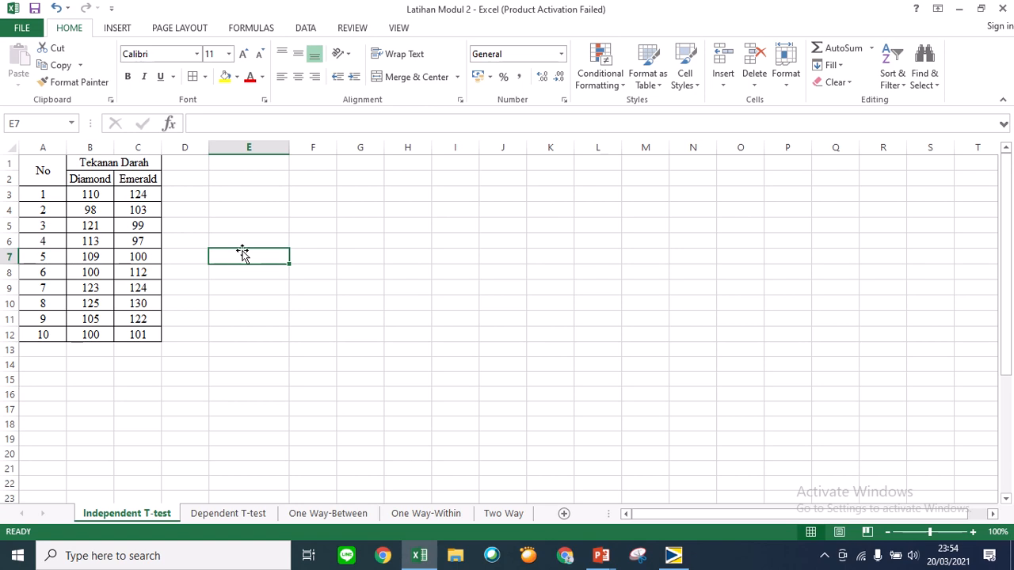
left_click(251, 185)
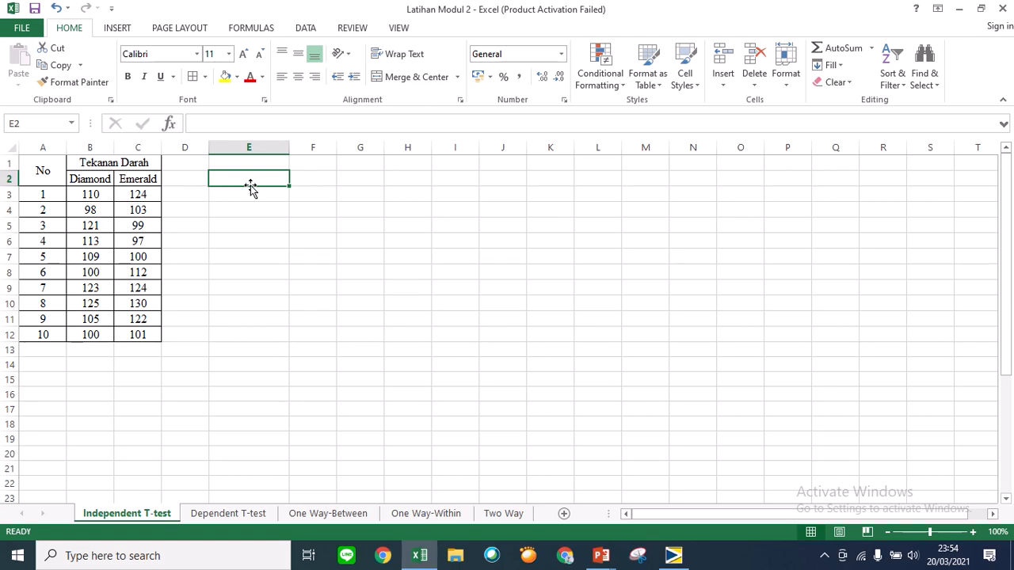
left_click(301, 199)
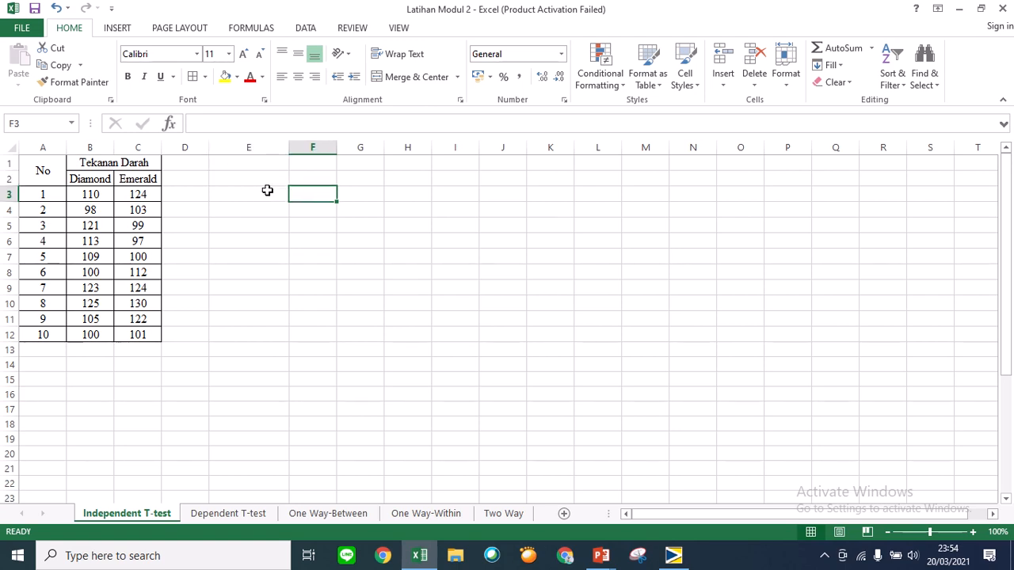
left_click(267, 191)
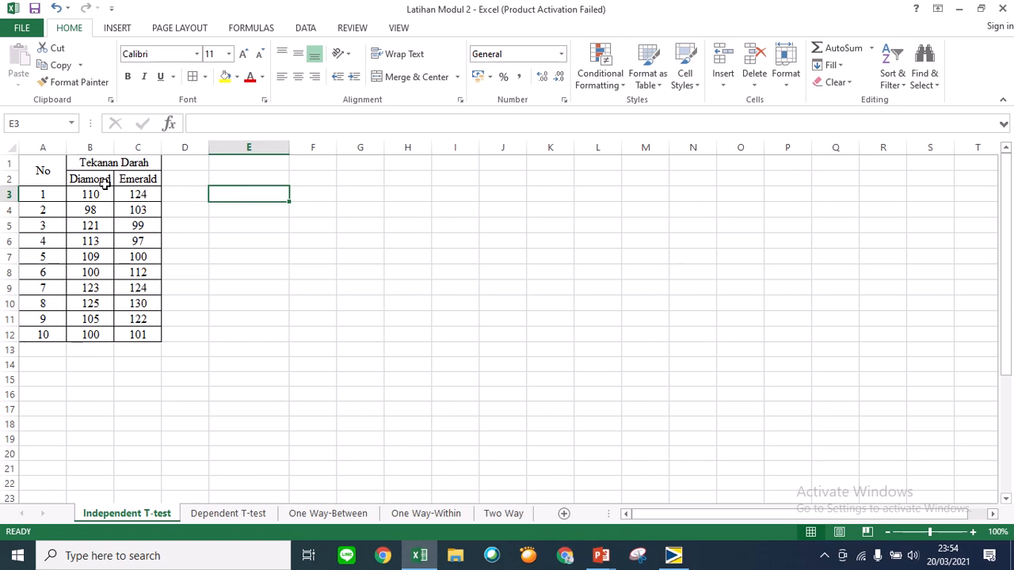
Switch to Minitab and run a Kolmogorov-Smirnov normality test on Diamond titled "Uji Normalitas D", minimizing the resulting plot.
left_click(674, 555)
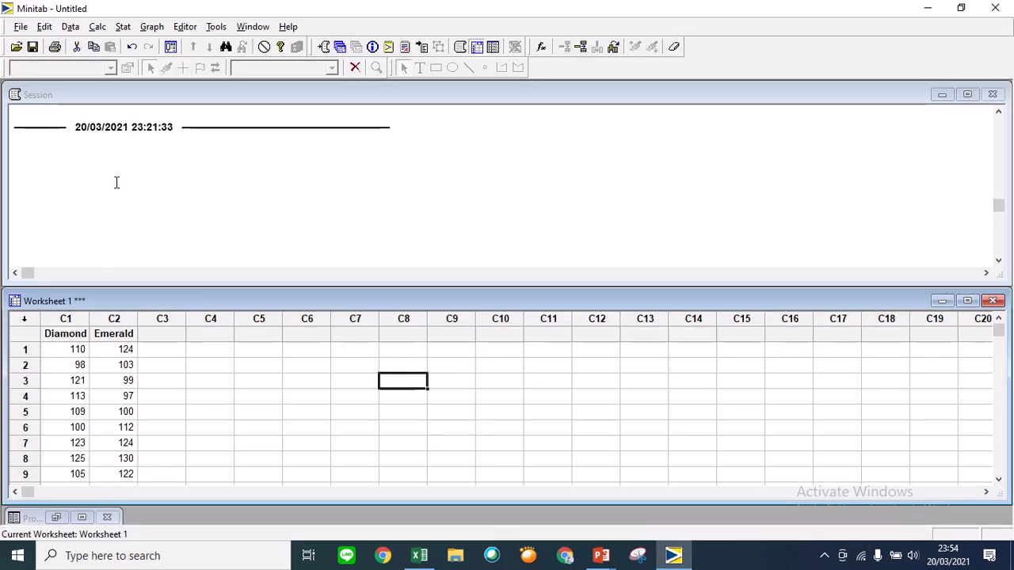
left_click(123, 28)
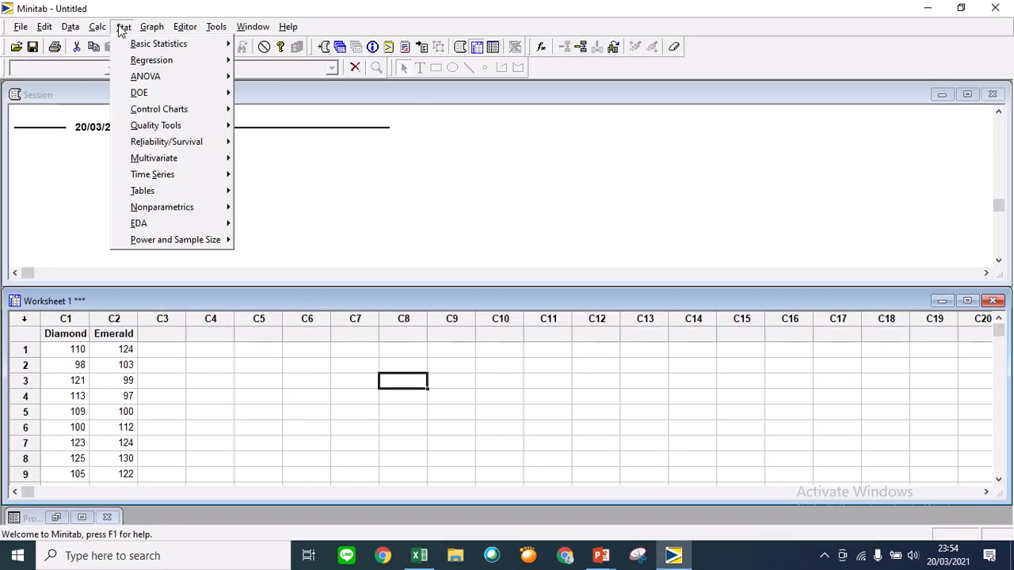
mouse_move(165, 47)
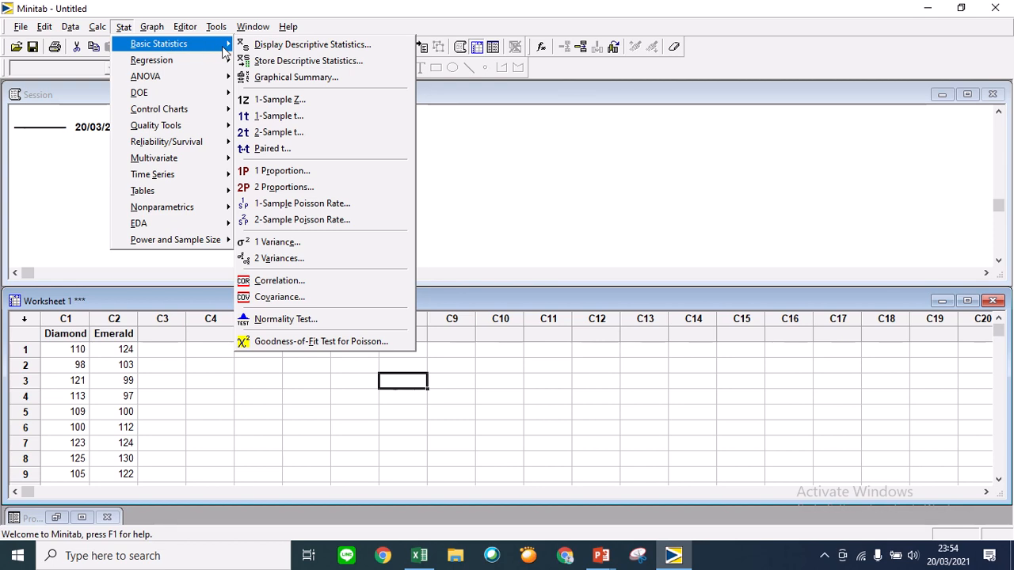
left_click(285, 318)
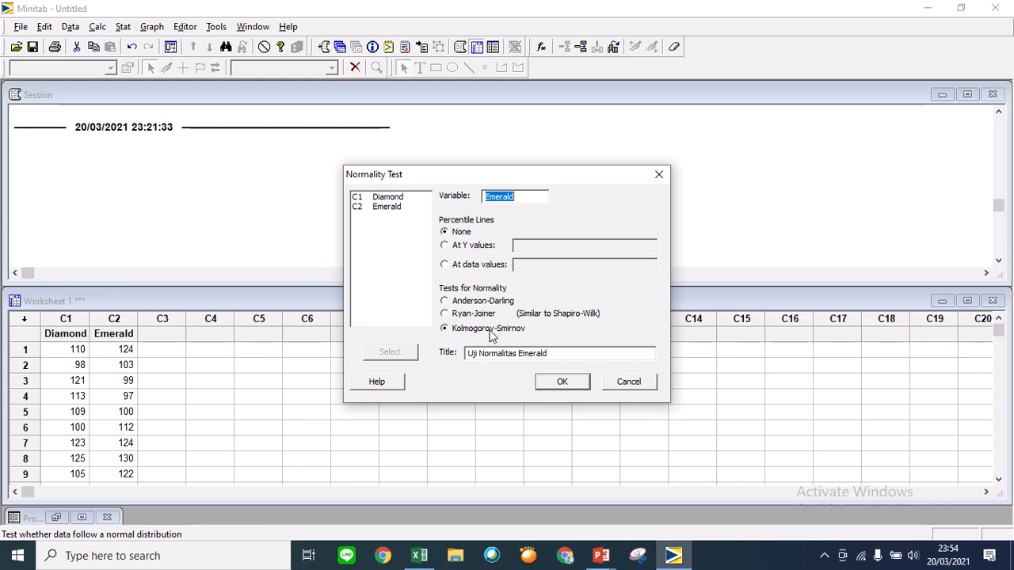
double_click(389, 198)
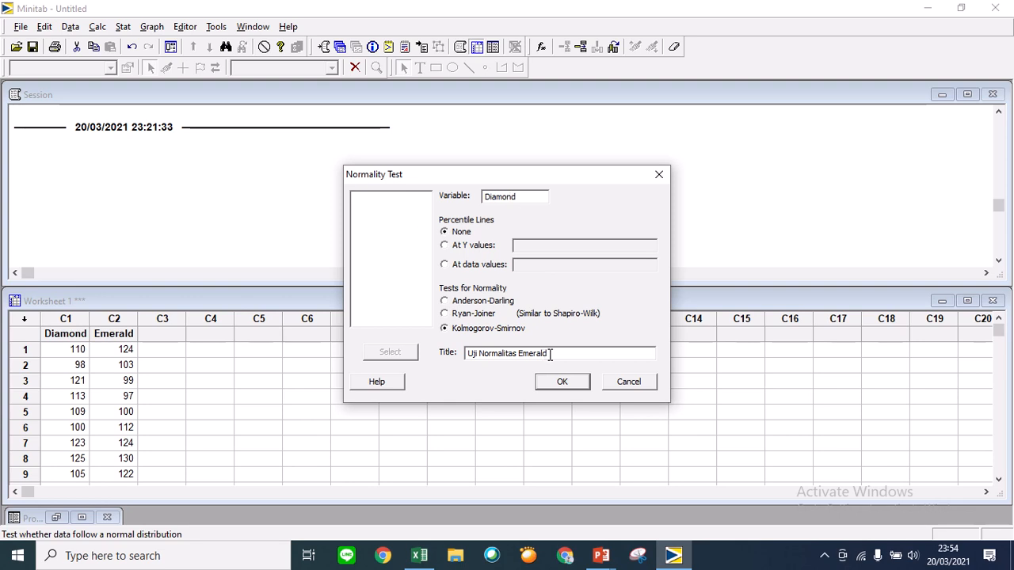
left_click_drag(550, 354, 521, 361)
type("D")
key("Return")
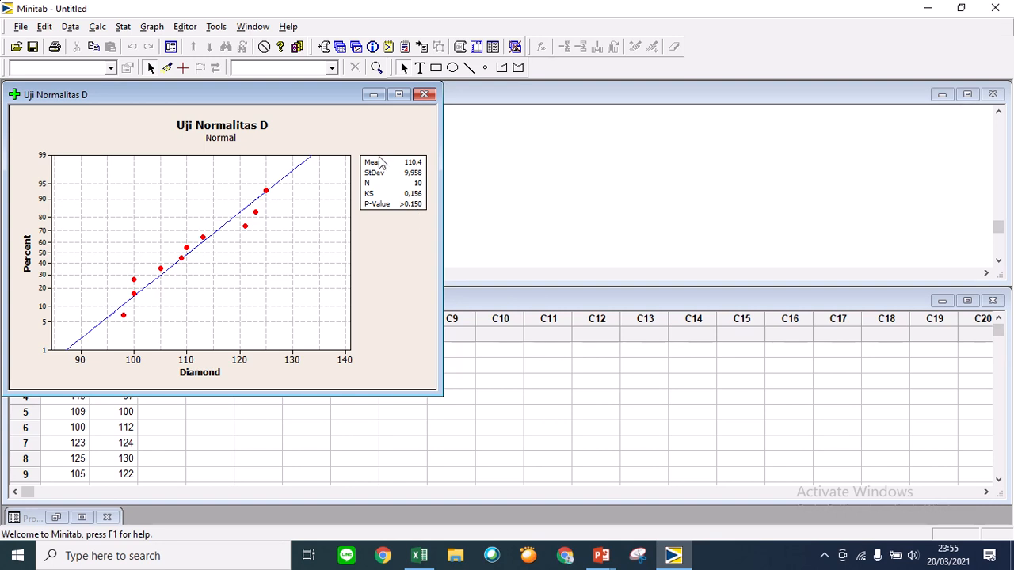
left_click(373, 95)
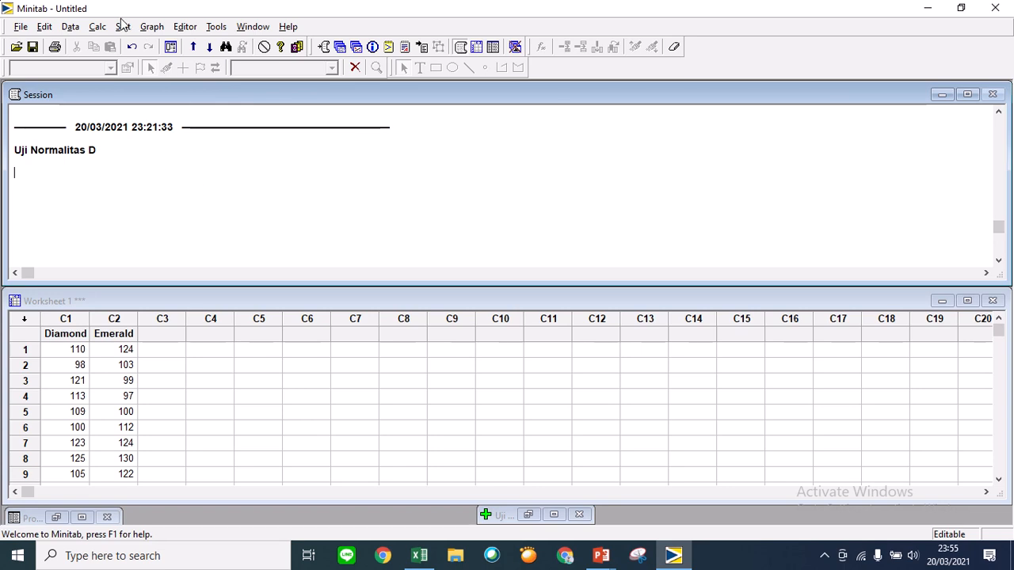
Run a Kolmogorov-Smirnov normality test on Emerald titled "Uji Normalitas E" and minimize the resulting plot.
left_click(125, 27)
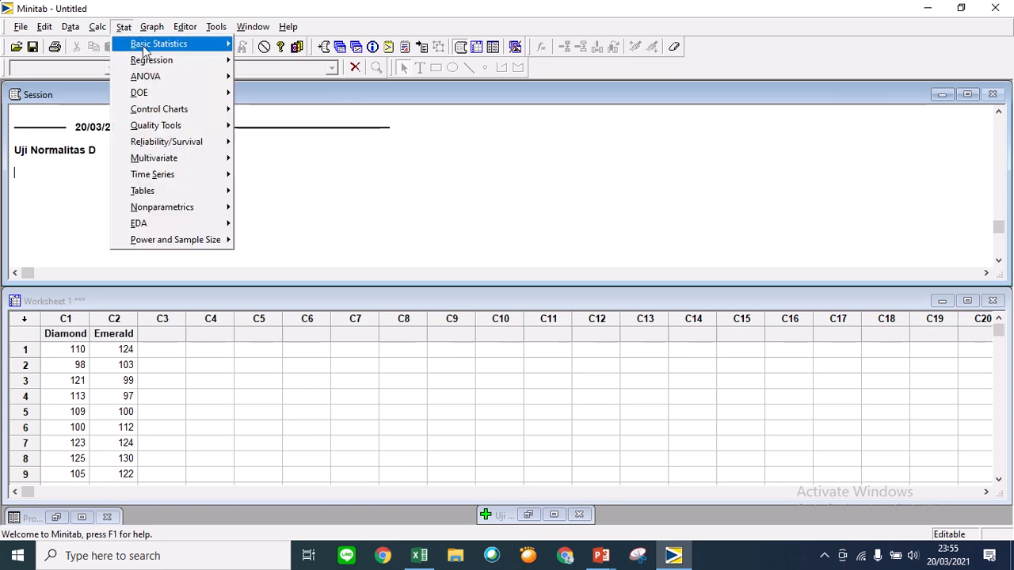
mouse_move(160, 48)
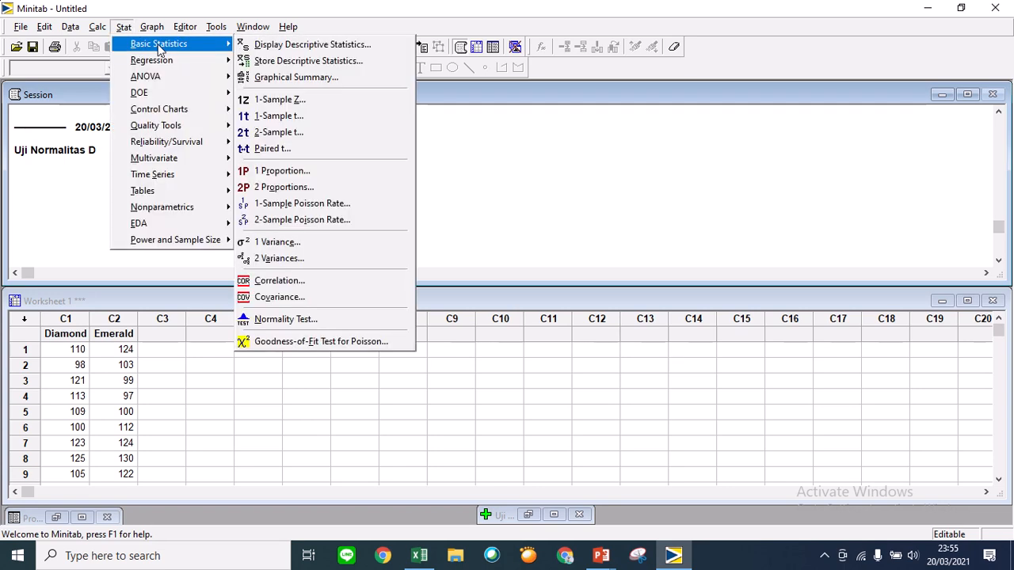
left_click(312, 318)
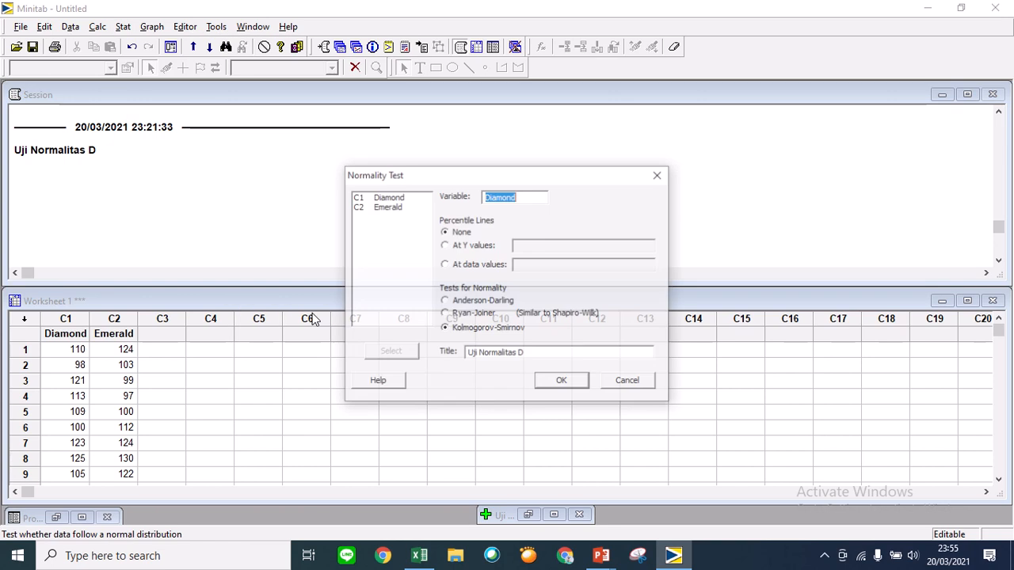
double_click(387, 208)
left_click(541, 355)
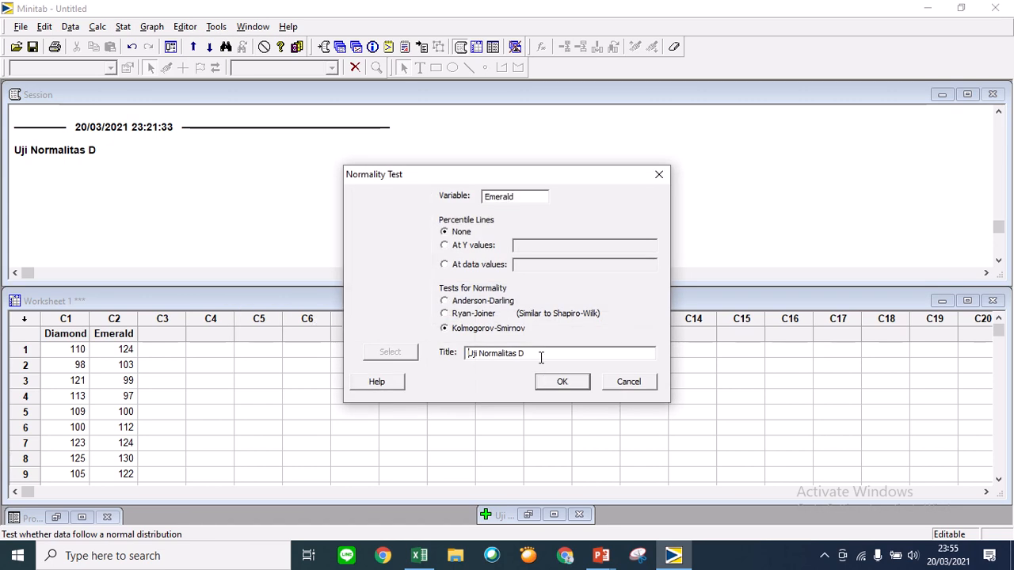
key("BackSpace")
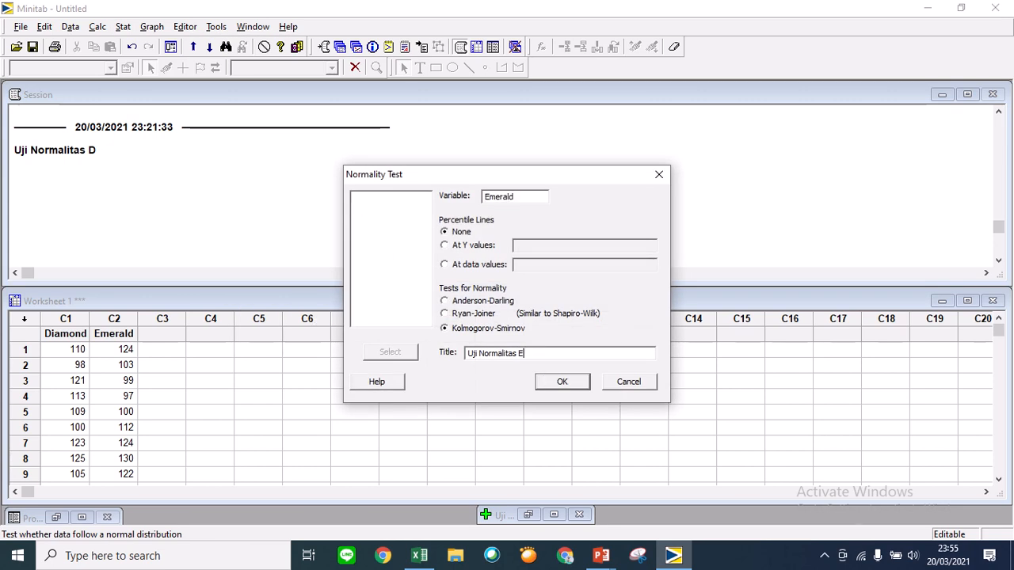
key("Return")
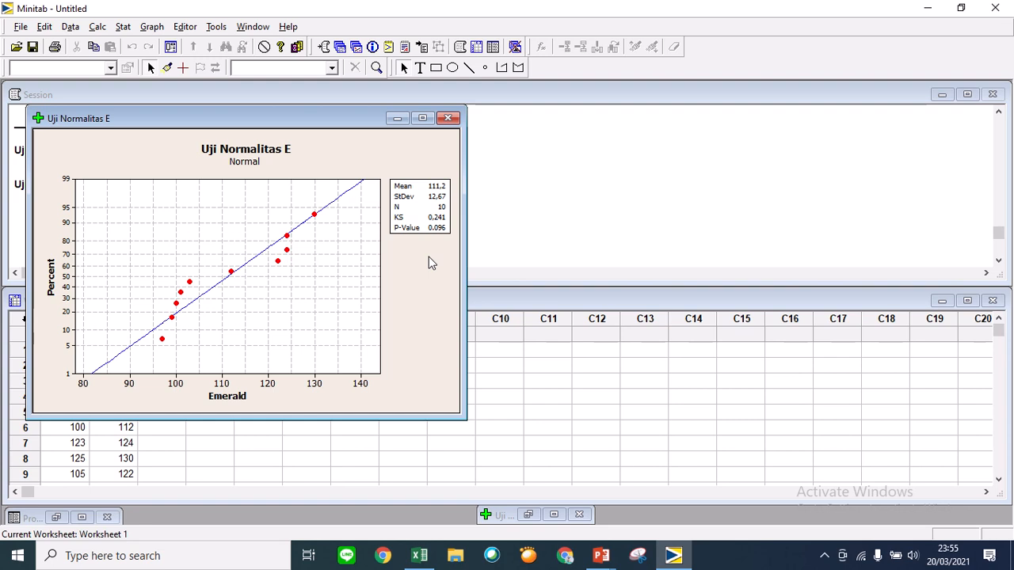
left_click(398, 118)
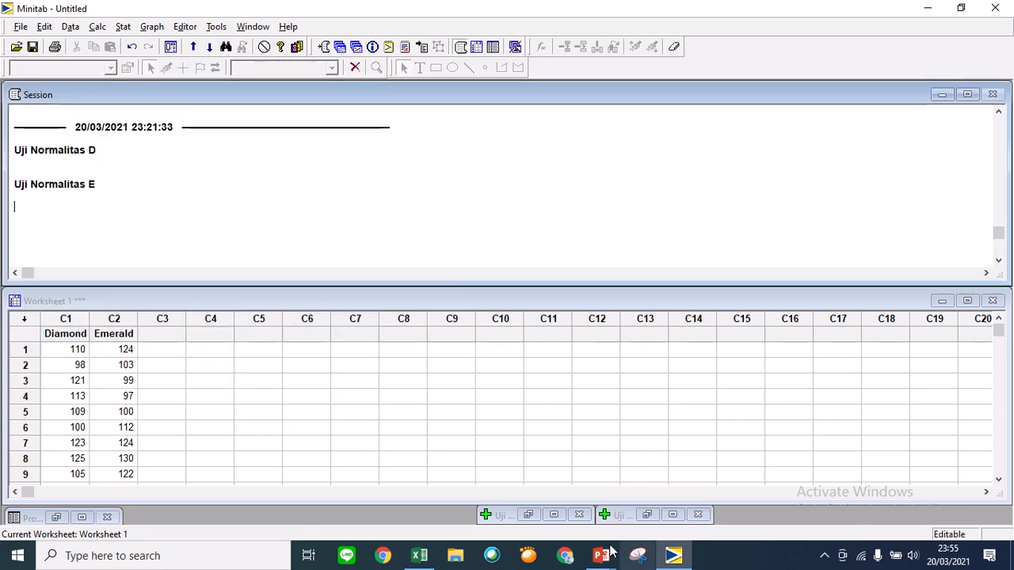
Switch to Excel and start the F-Test Two-Sample for Variances data analysis on the Independent T-test sheet.
left_click(421, 556)
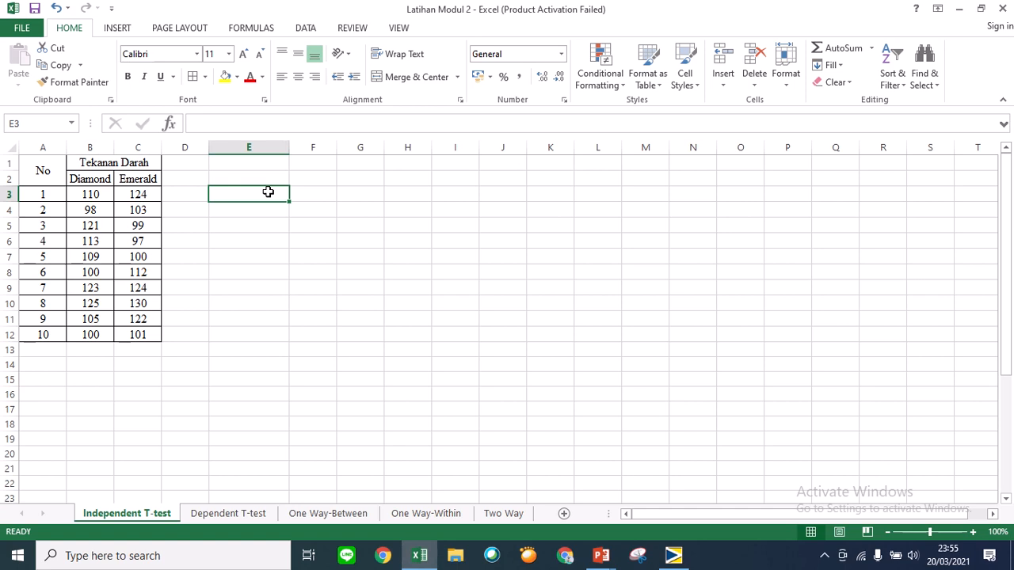
left_click(256, 224)
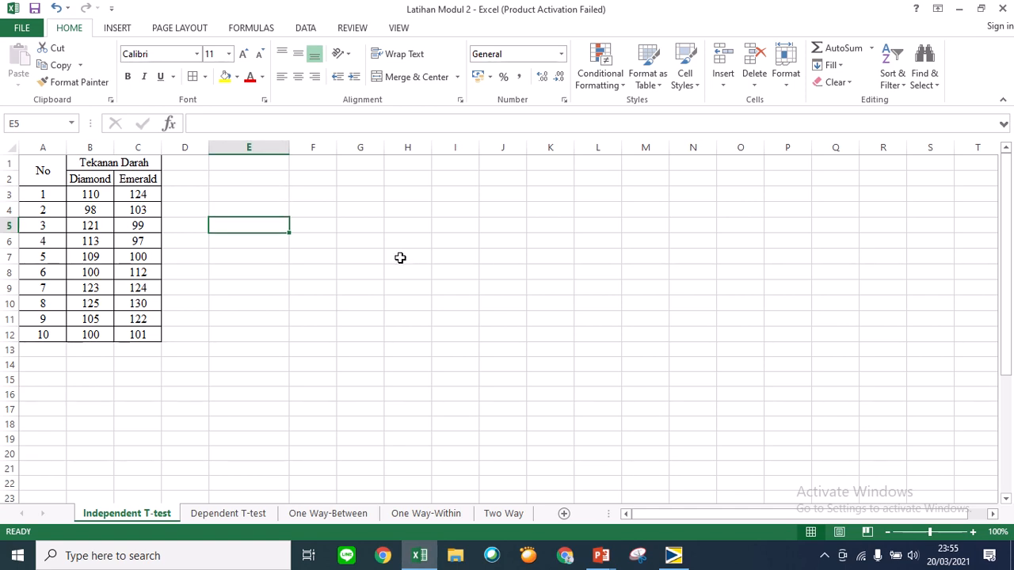
left_click(303, 28)
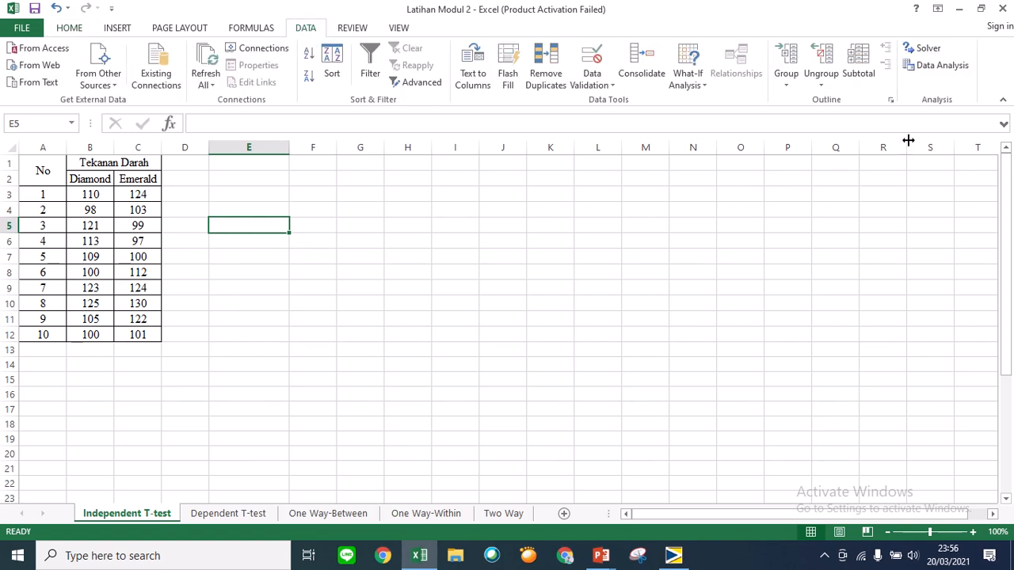
left_click(943, 71)
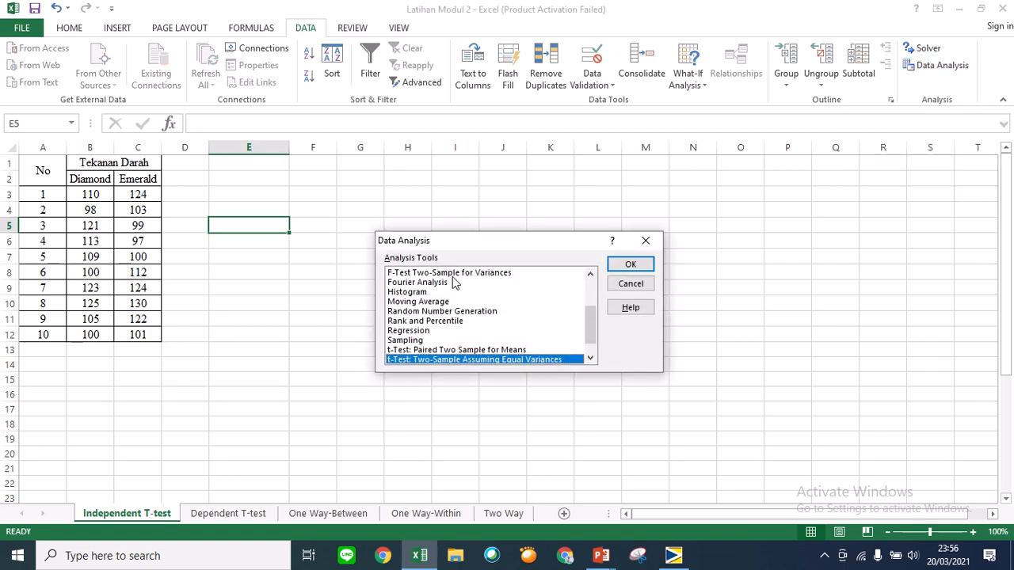
left_click(455, 273)
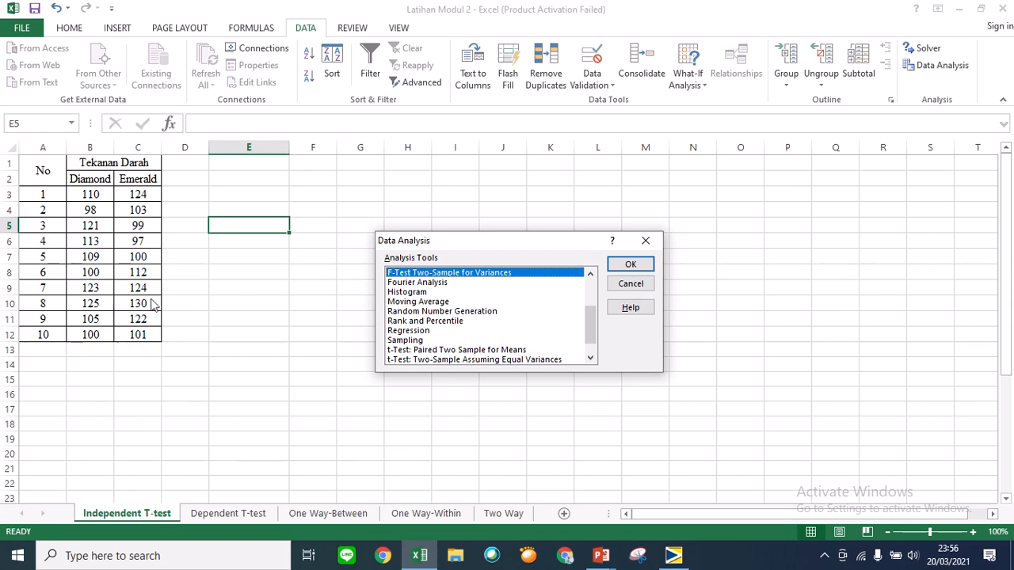
left_click(625, 265)
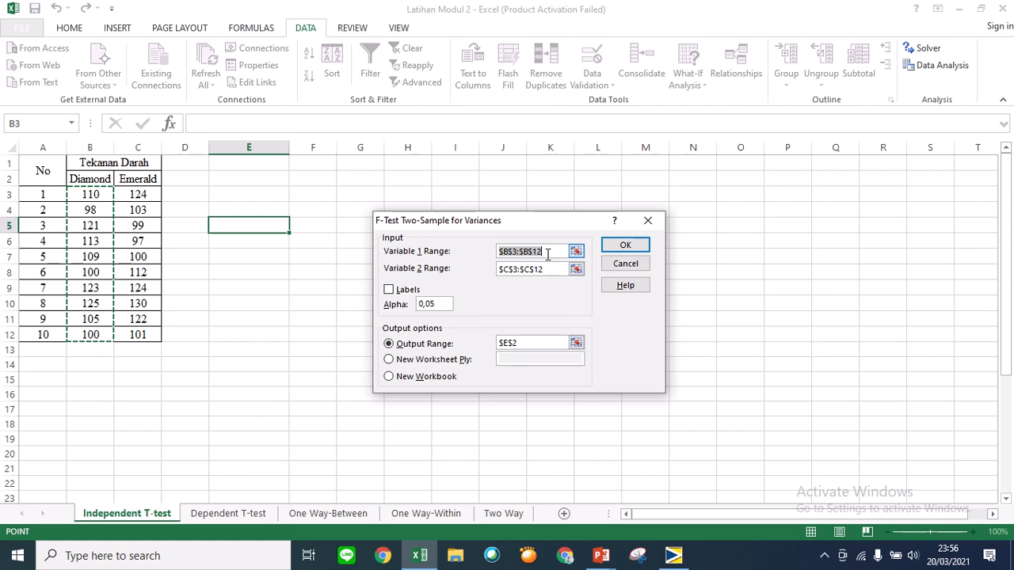
Set the F-test's Variable 1 range to the Diamond values B3:B12 and Variable 2 range to the Emerald values C3:C12.
left_click_drag(548, 253, 502, 249)
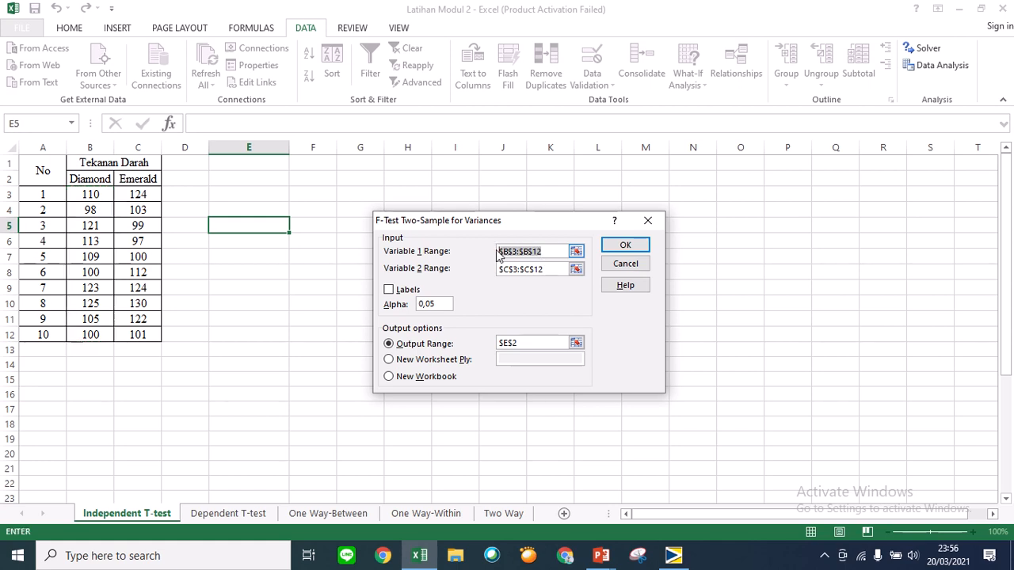
key("BackSpace")
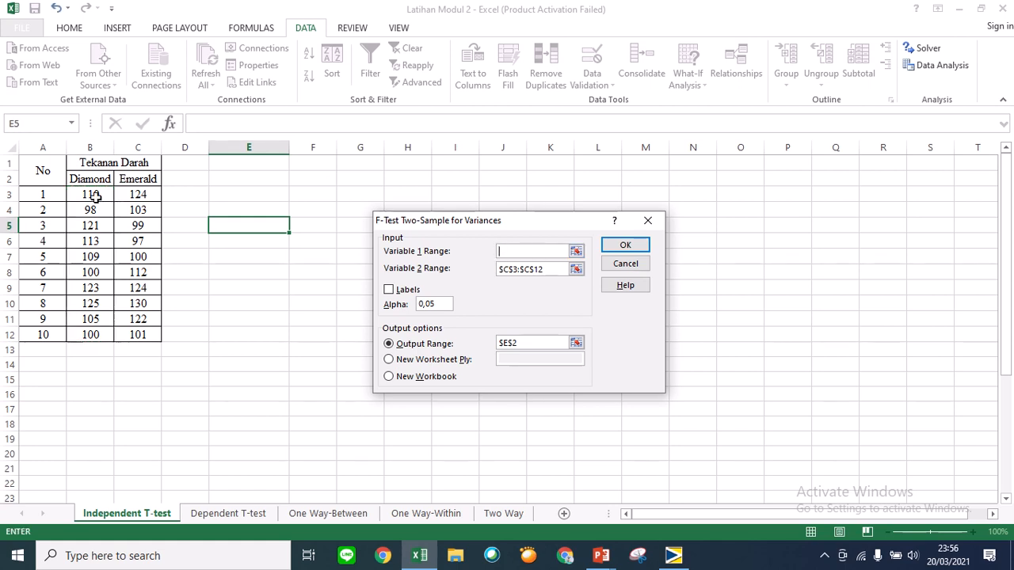
left_click_drag(95, 196, 90, 334)
left_click_drag(554, 269, 488, 274)
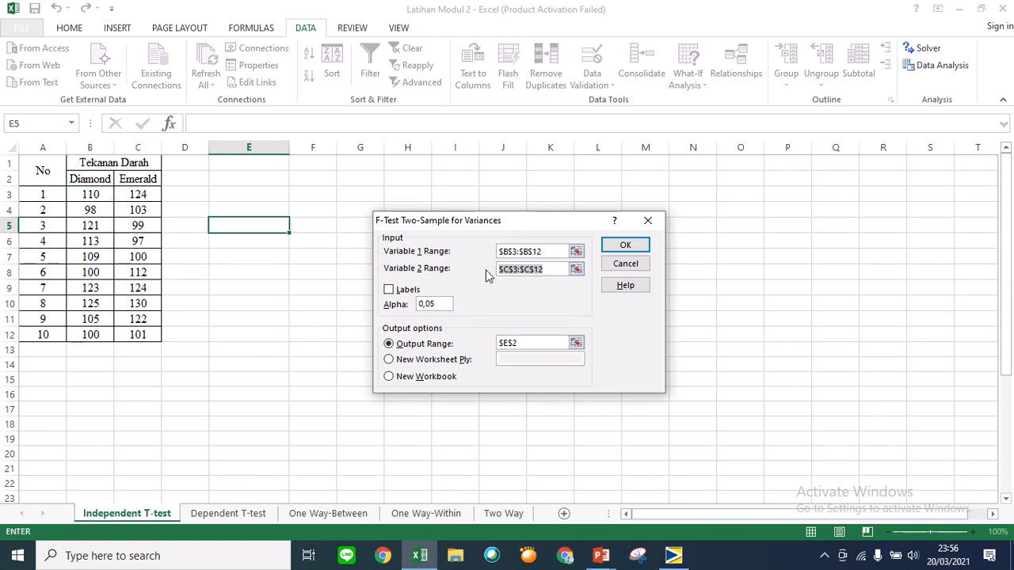
key("BackSpace")
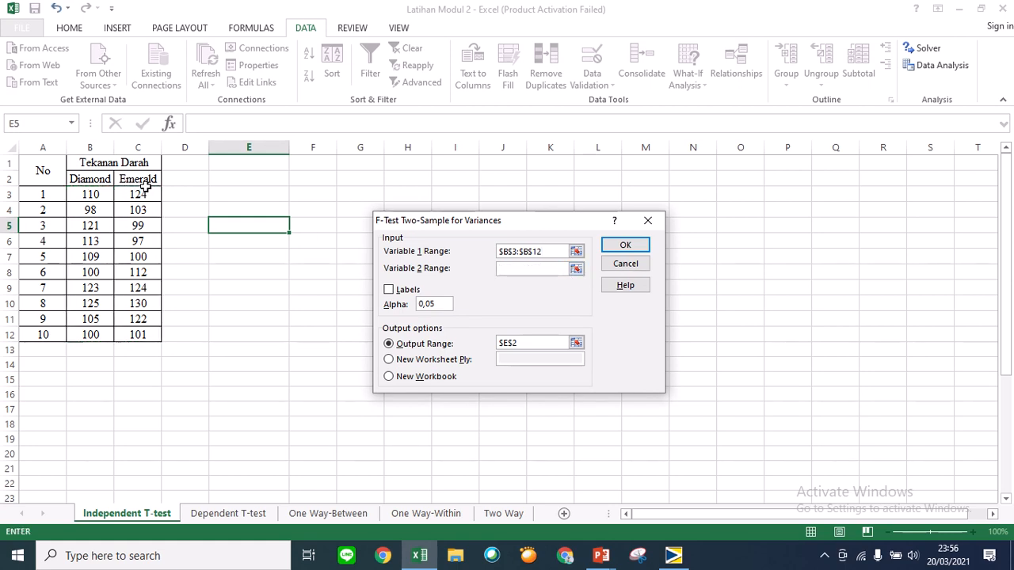
left_click_drag(138, 194, 139, 339)
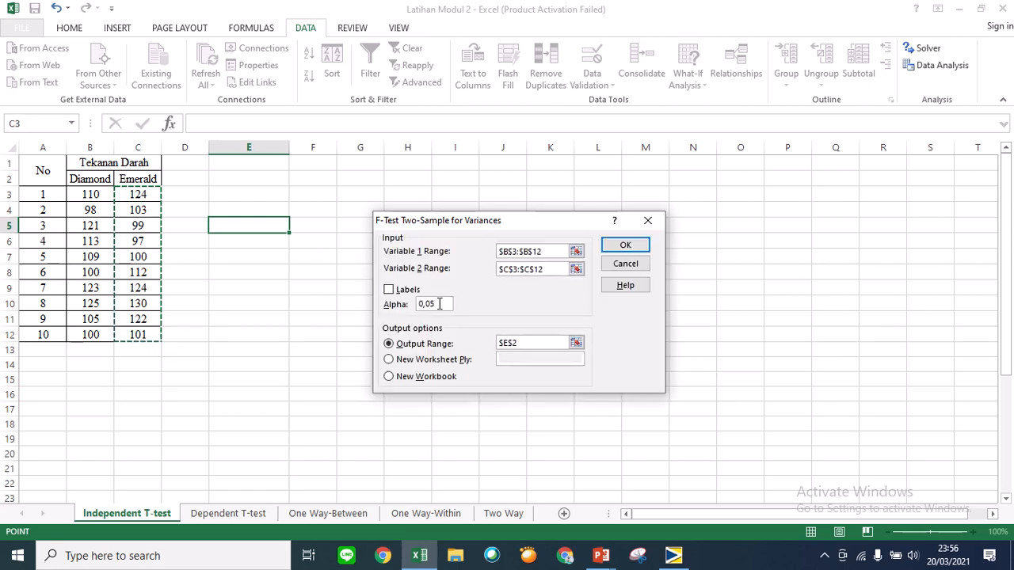
Run the F-test with its output range at cell E3, and enter the note "homogen" in cell E14 below the results.
left_click(518, 344)
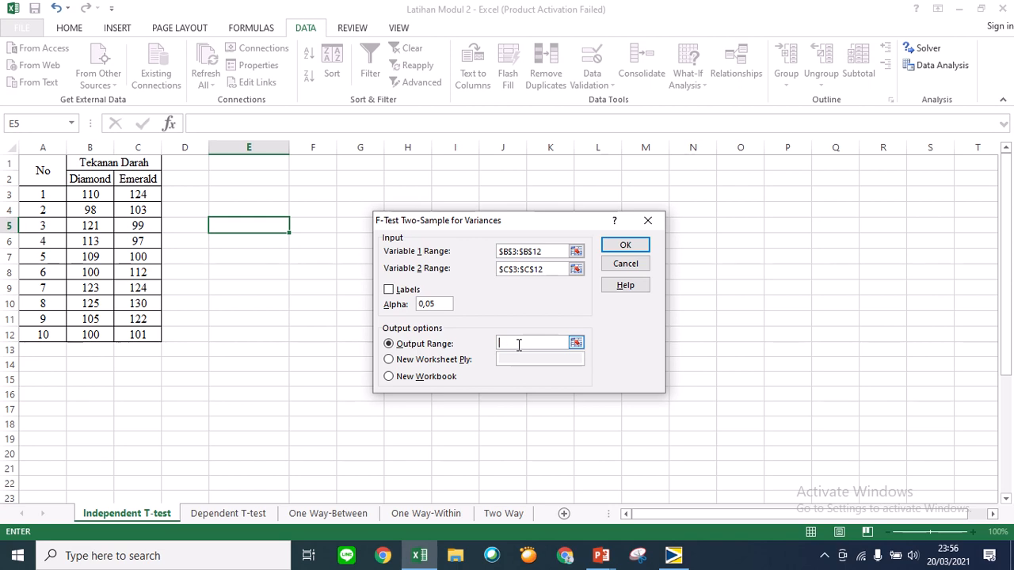
left_click(265, 198)
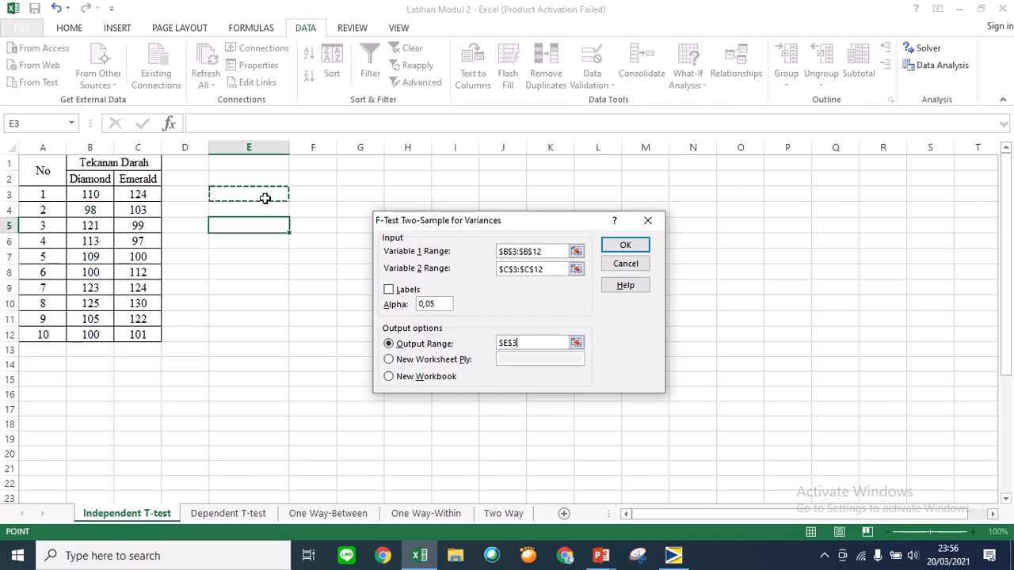
left_click(625, 246)
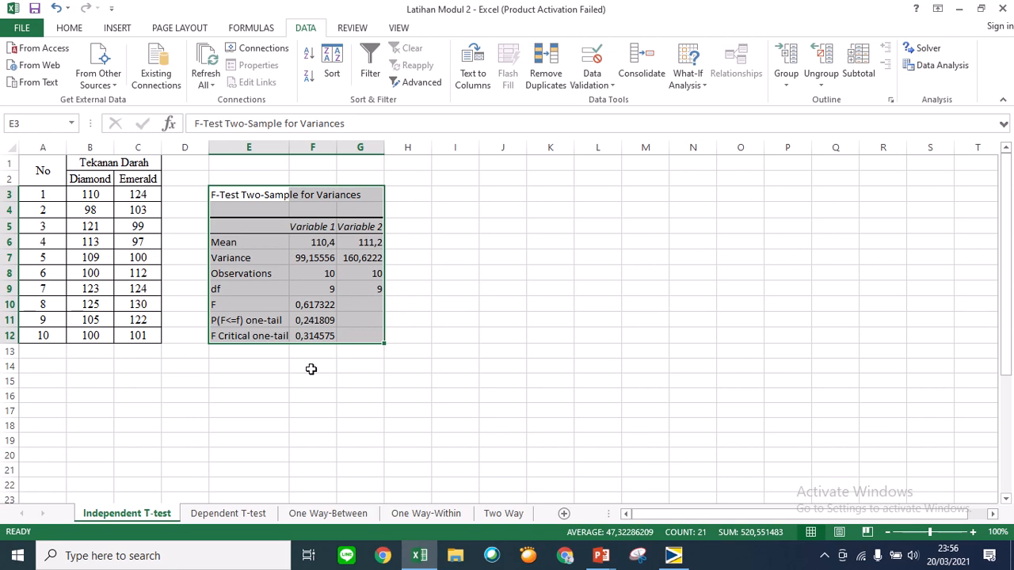
left_click(262, 369)
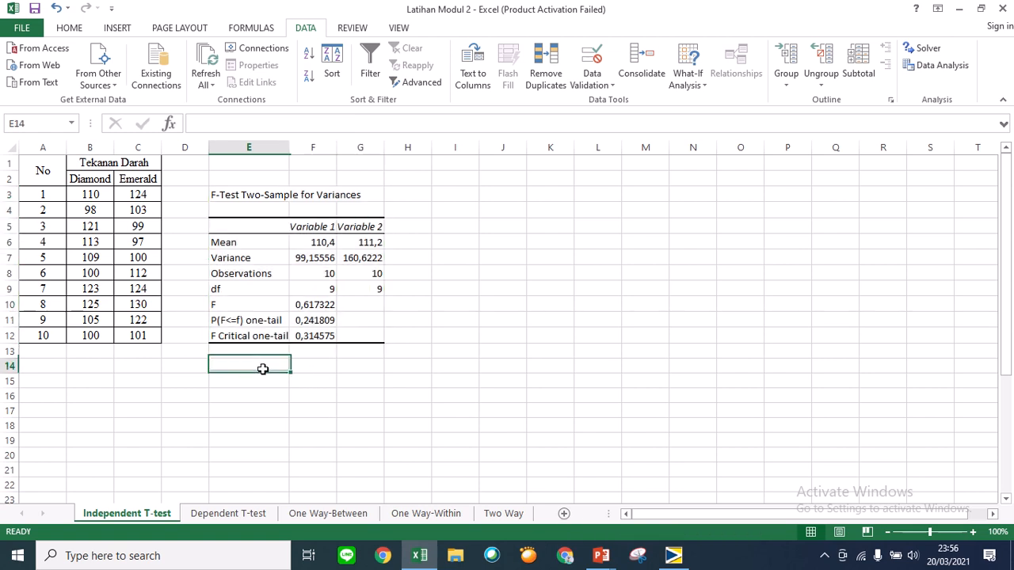
type("homogen")
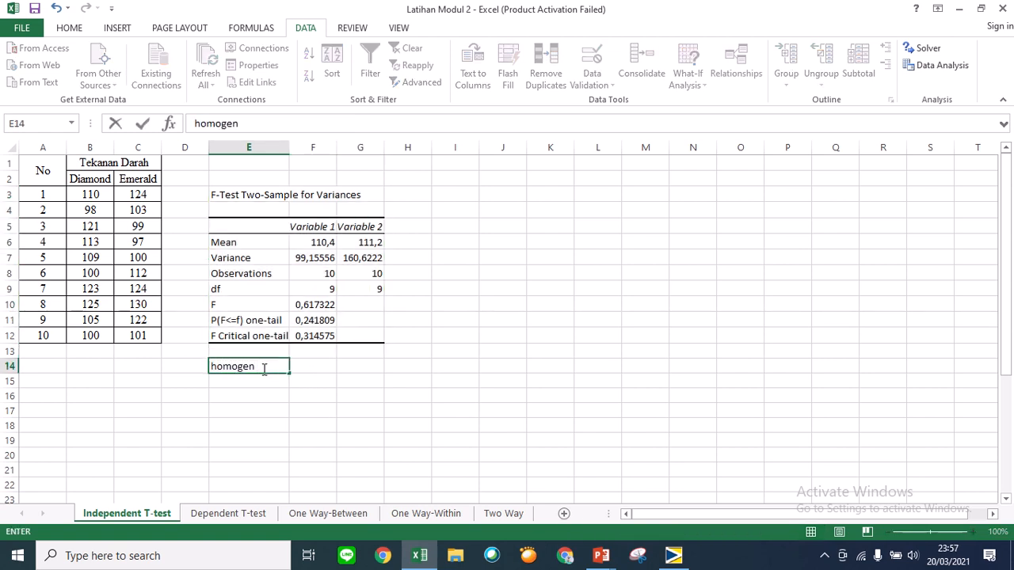
Switch to Minitab and start a simple boxplot of the One Y type.
left_click(673, 555)
left_click(278, 377)
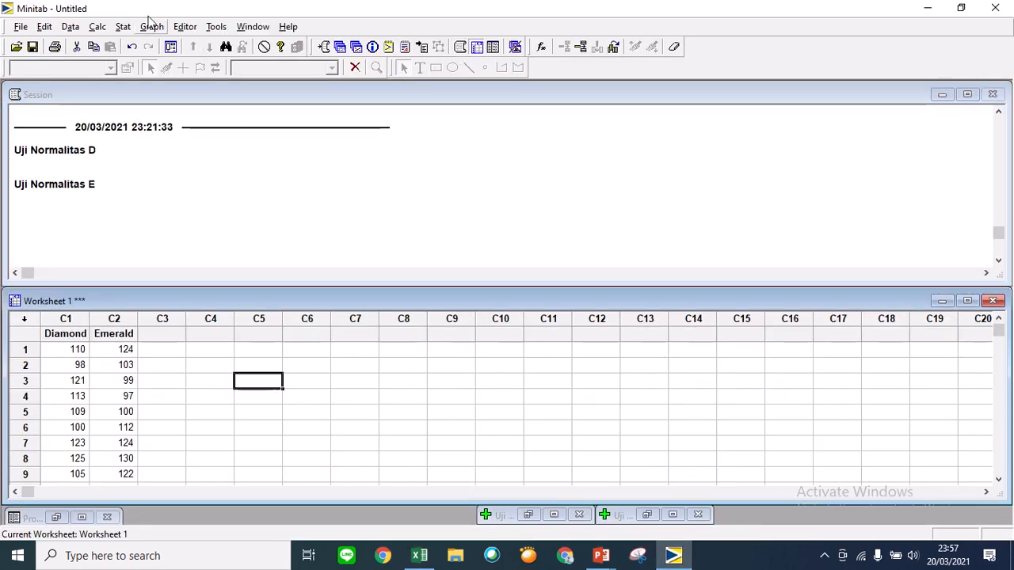
left_click(151, 29)
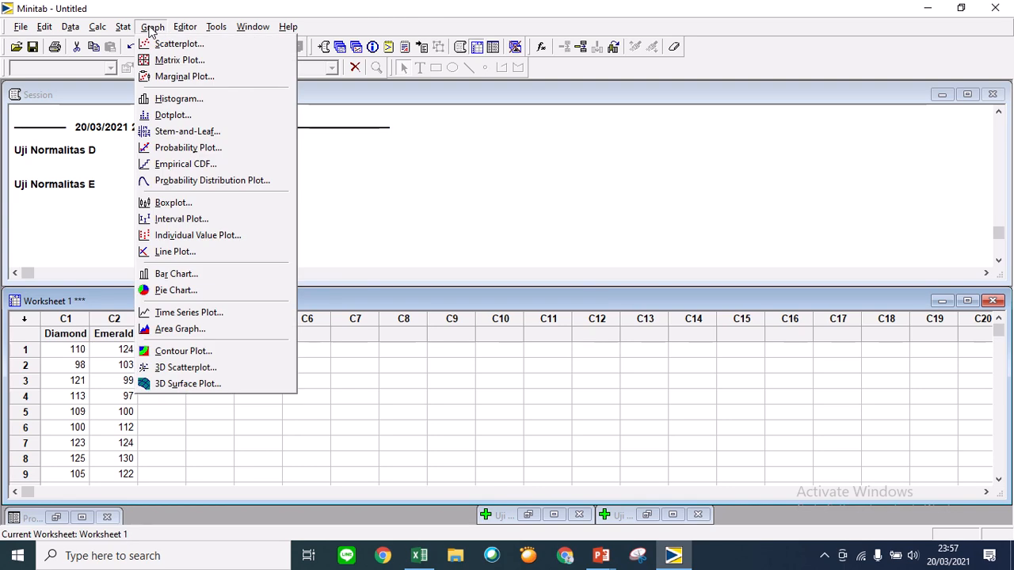
left_click(155, 203)
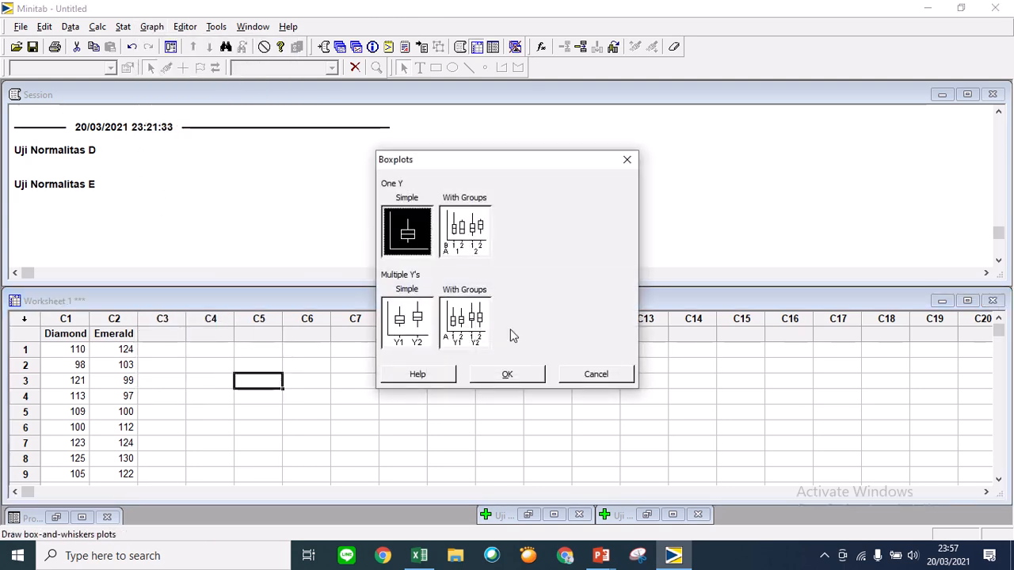
left_click(505, 375)
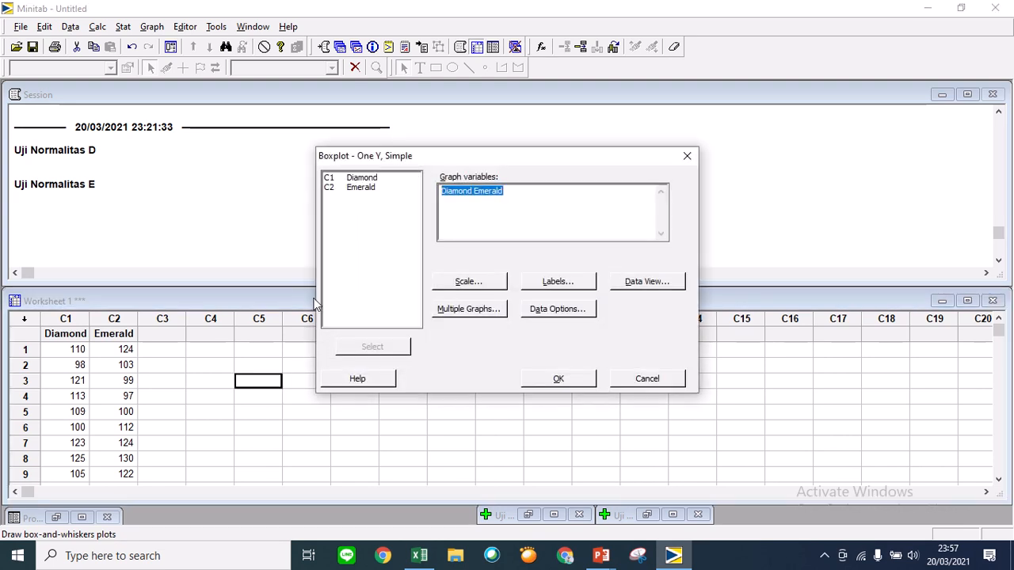
Set Diamond and Emerald as the graph variables and generate their boxplots with interquartile range box and outlier symbols displayed.
left_click(509, 194)
left_click_drag(509, 194, 423, 196)
key("Delete")
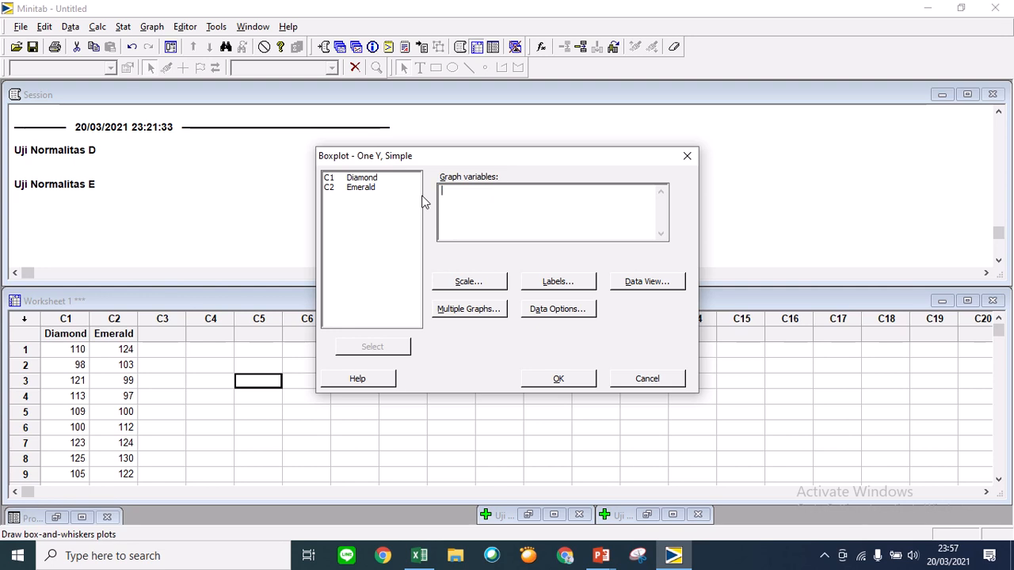
double_click(356, 179)
left_click(356, 189)
double_click(358, 190)
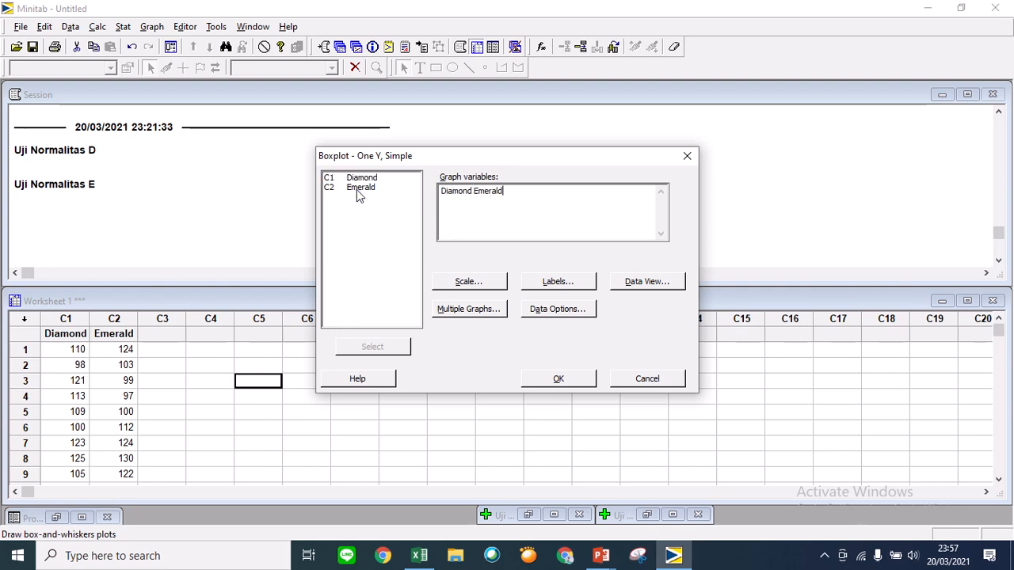
left_click(620, 290)
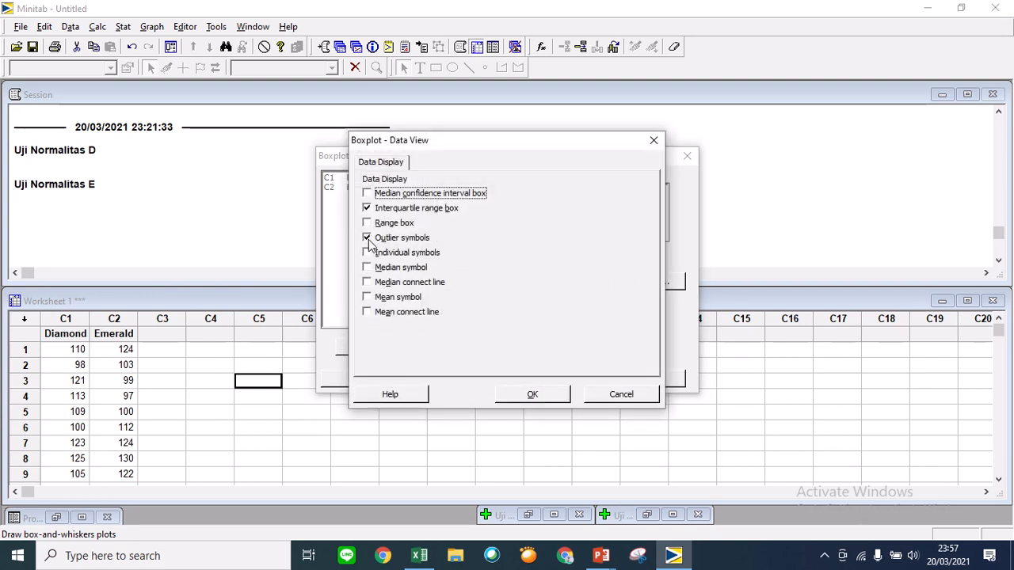
left_click(532, 395)
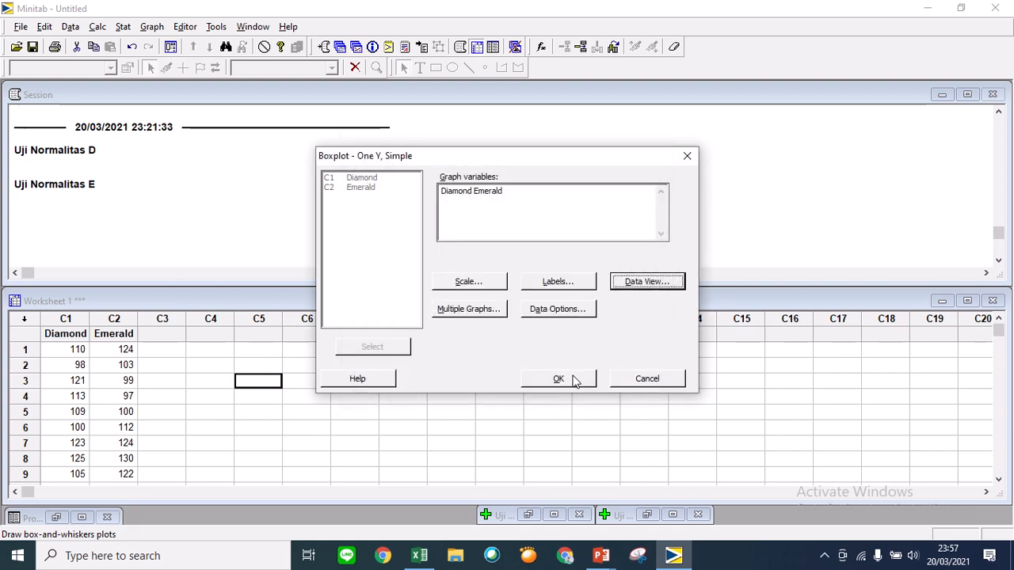
left_click(574, 382)
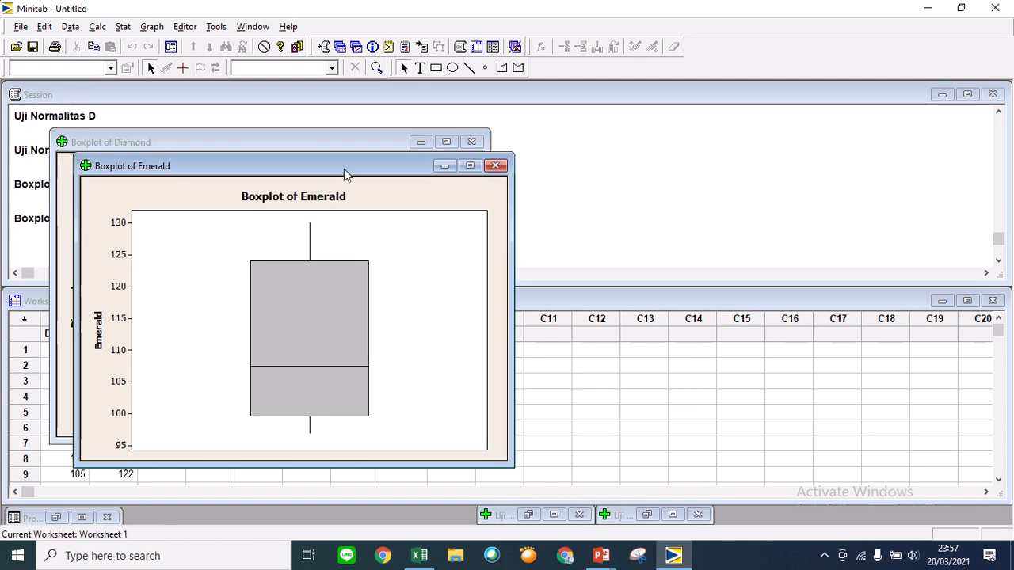
Place the Emerald boxplot beside the Diamond boxplot to compare them for outliers, and minimize both graphs.
left_click_drag(344, 169, 764, 149)
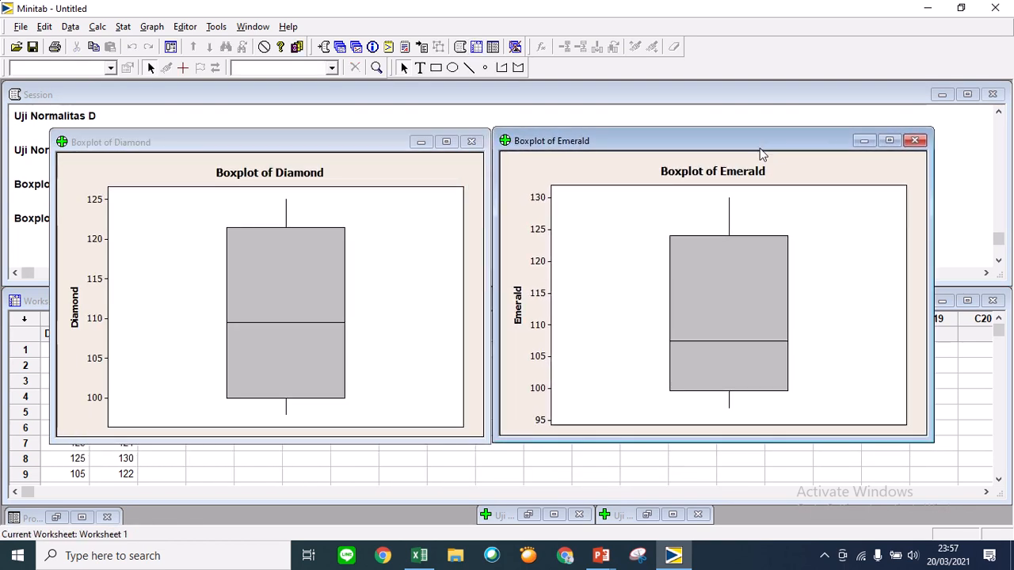
left_click(420, 142)
left_click(865, 141)
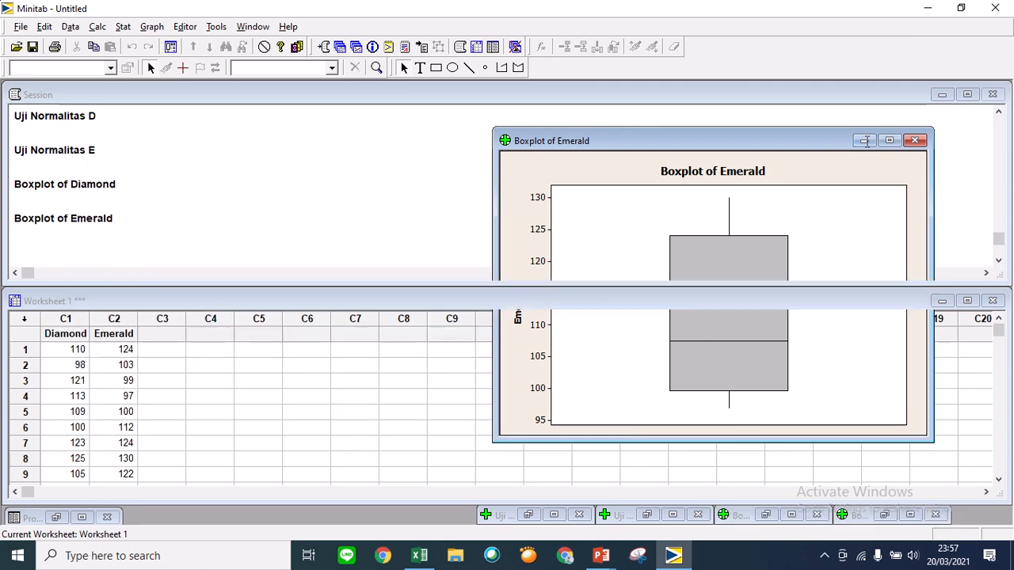
Switch to Excel and start the t-Test: Two-Sample Assuming Equal Variances data analysis on the Independent T-test sheet.
left_click(415, 559)
left_click(465, 319)
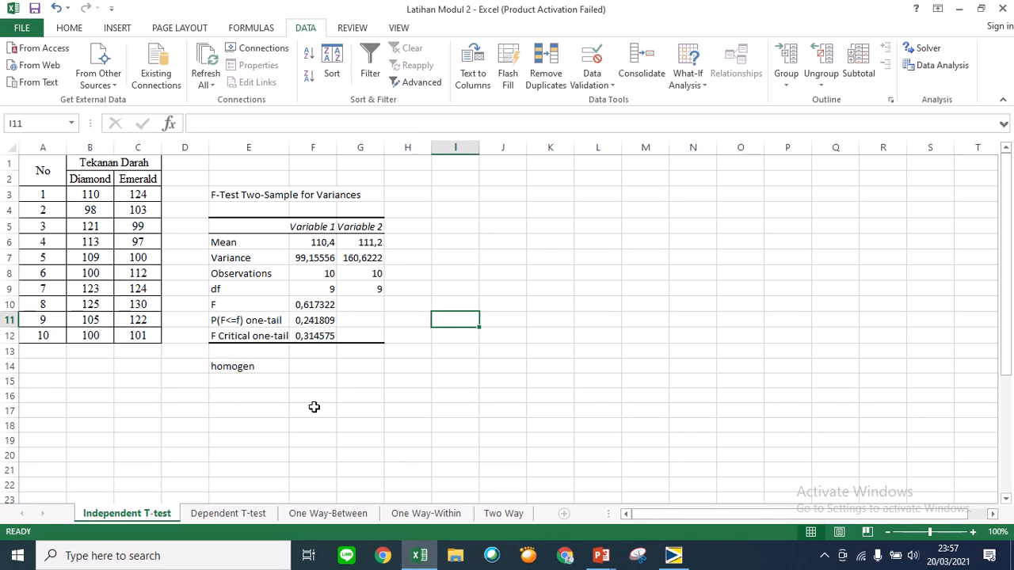
left_click(268, 395)
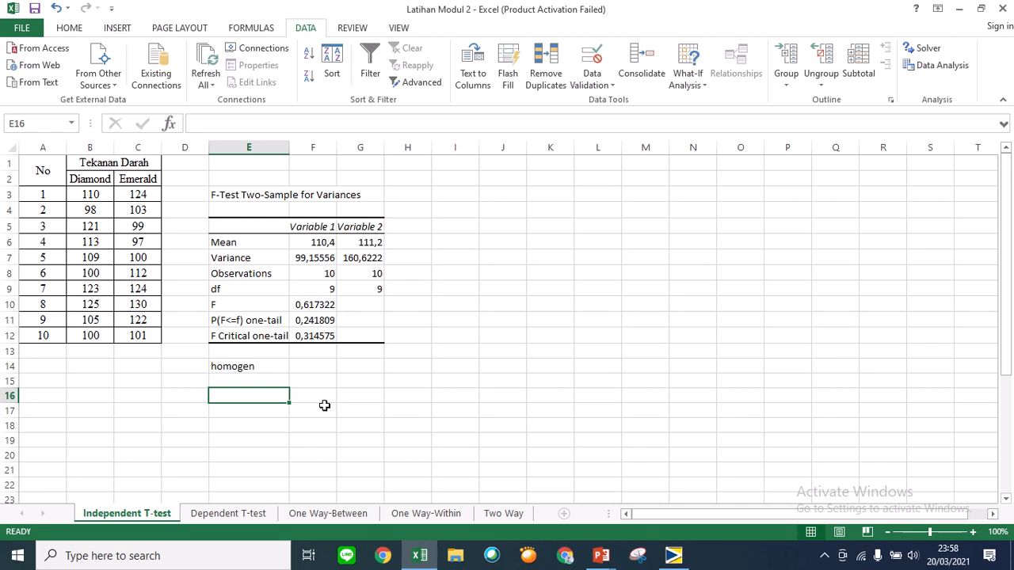
left_click(275, 370)
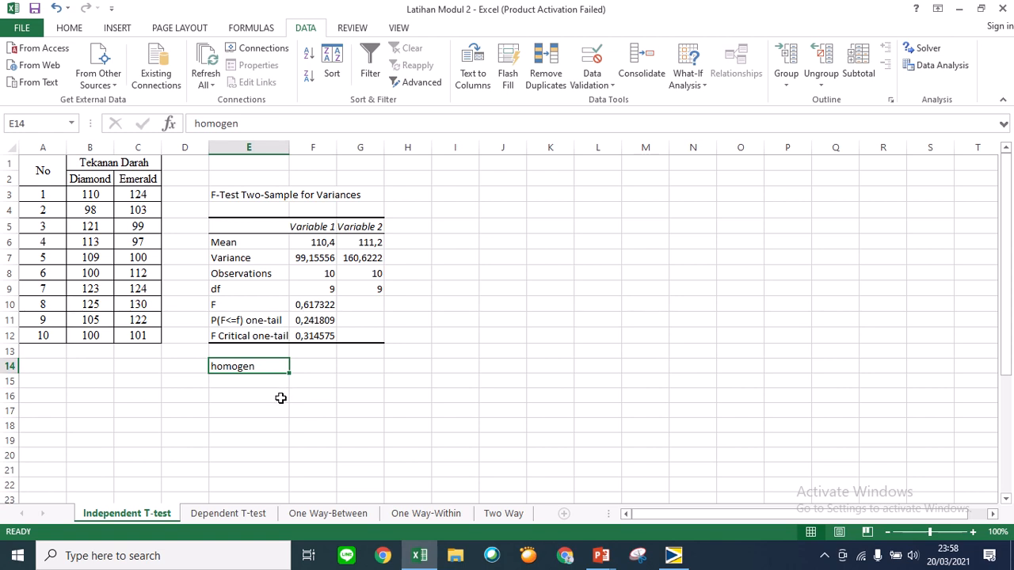
left_click(279, 396)
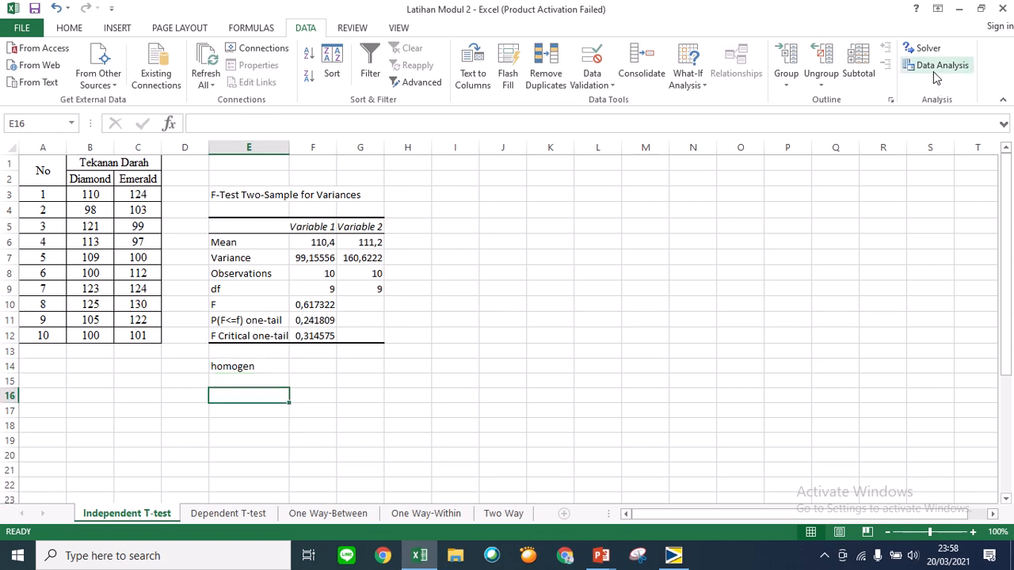
left_click(935, 70)
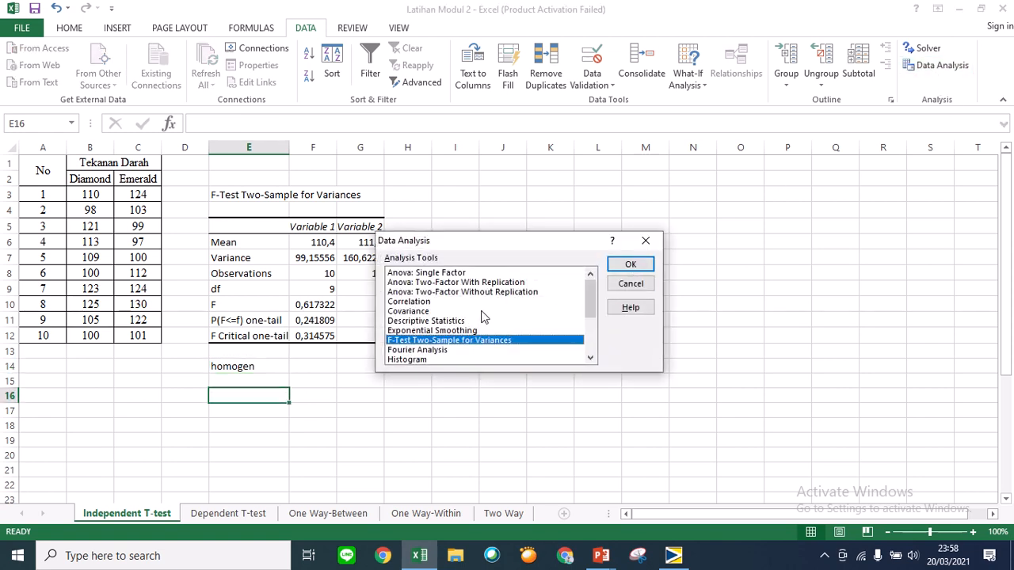
scroll(483, 317, "down", 3)
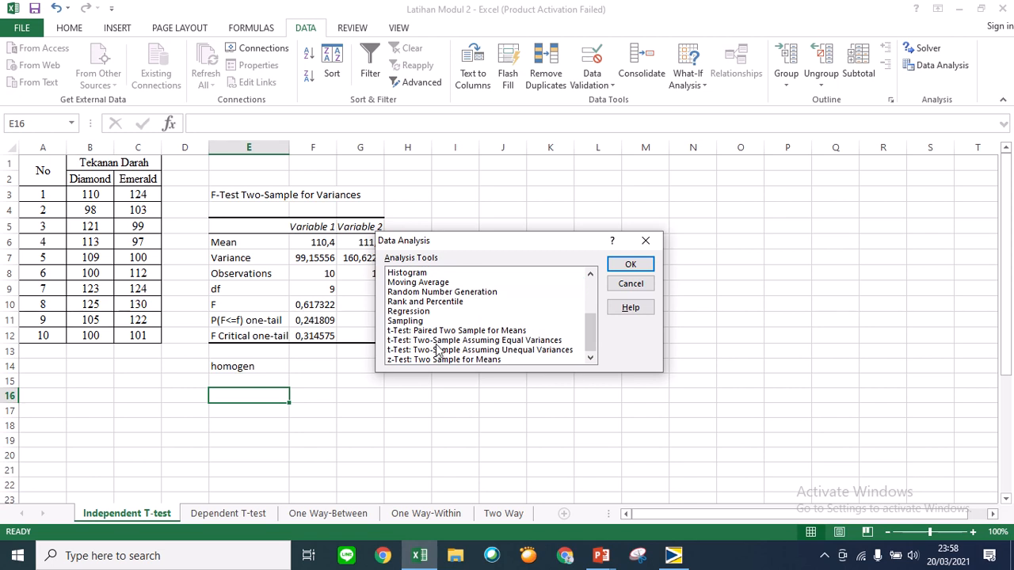
left_click(437, 341)
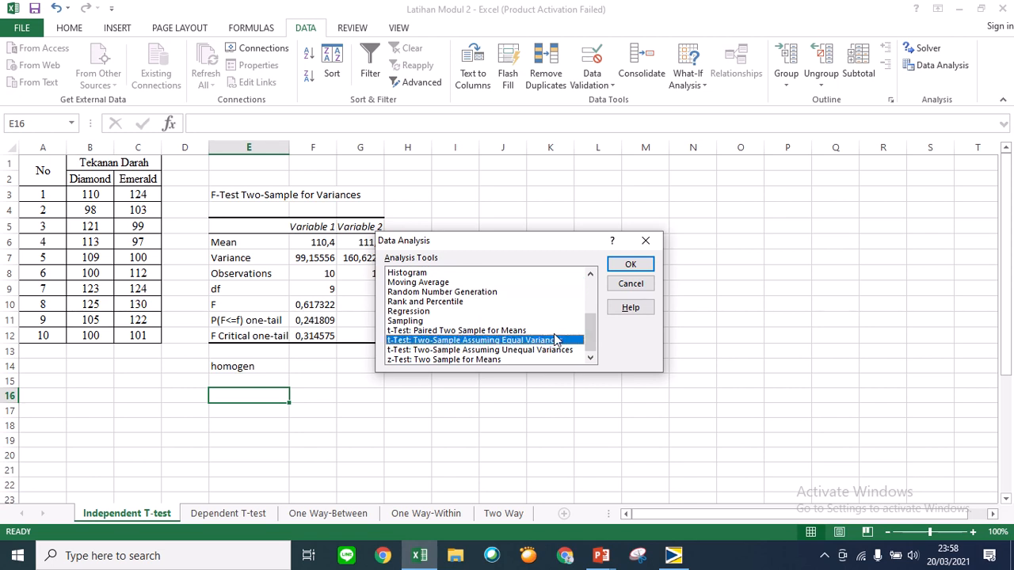
left_click(625, 264)
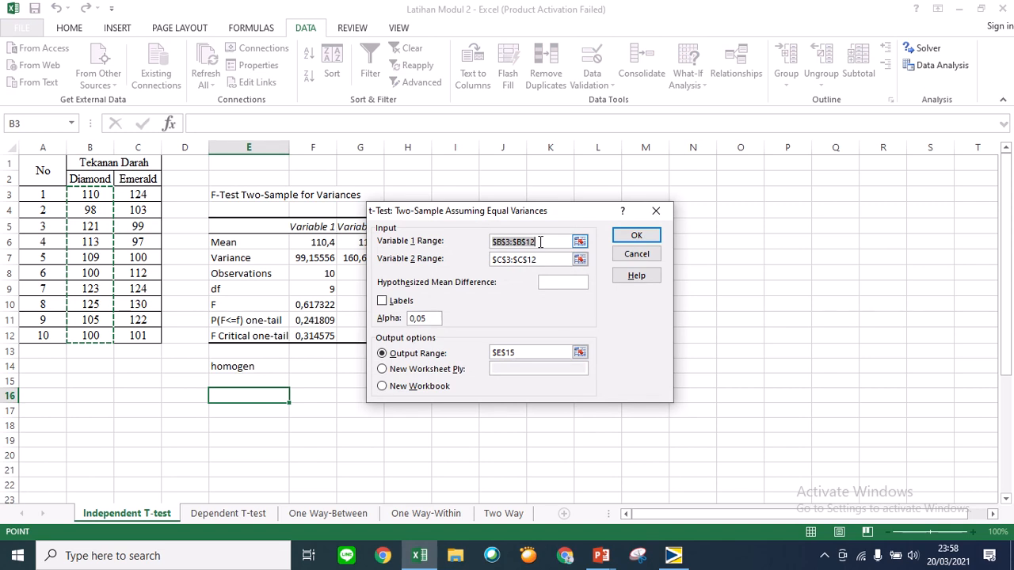
Set the t-test's Variable 1 range to the Diamond values B3:B12 and Variable 2 range to the Emerald values C3:C12.
left_click_drag(541, 242, 487, 243)
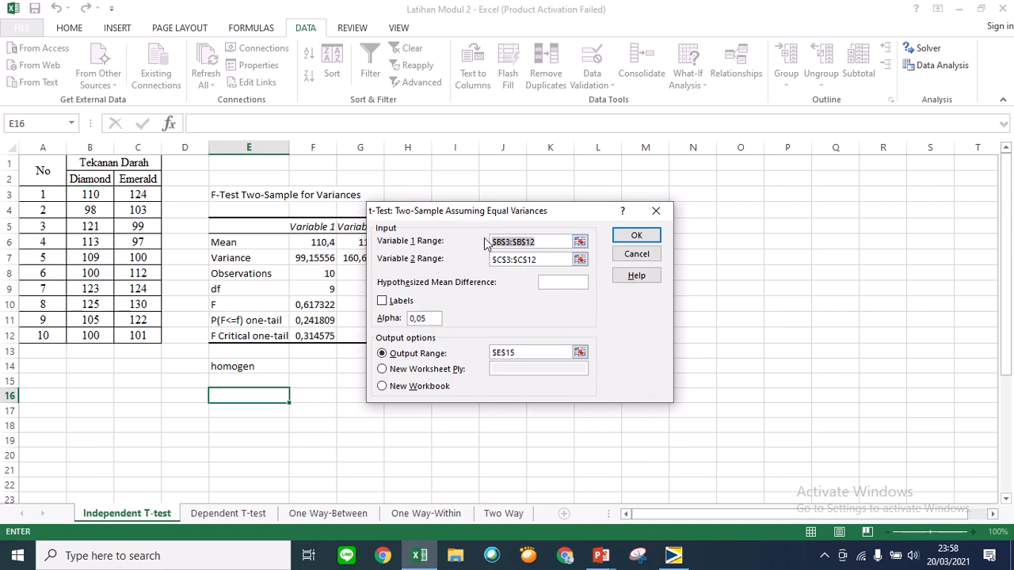
key("BackSpace")
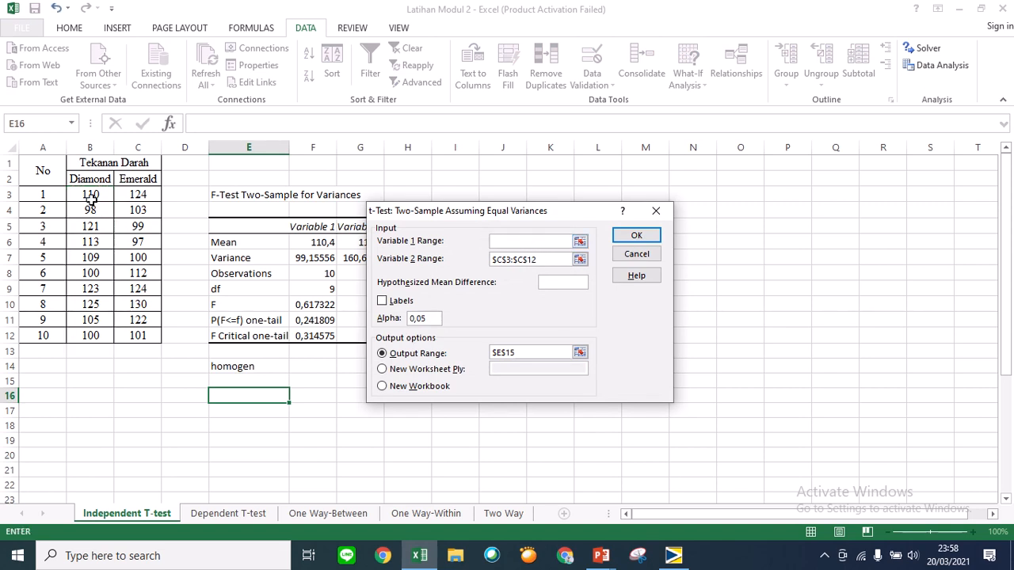
left_click_drag(92, 198, 80, 339)
left_click(542, 259)
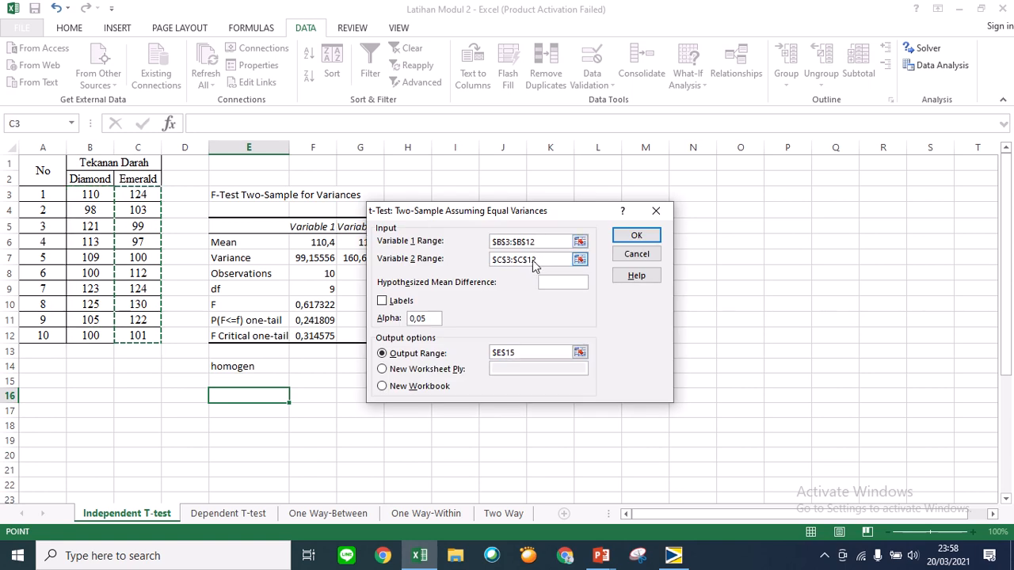
left_click_drag(534, 266, 479, 259)
key("BackSpace")
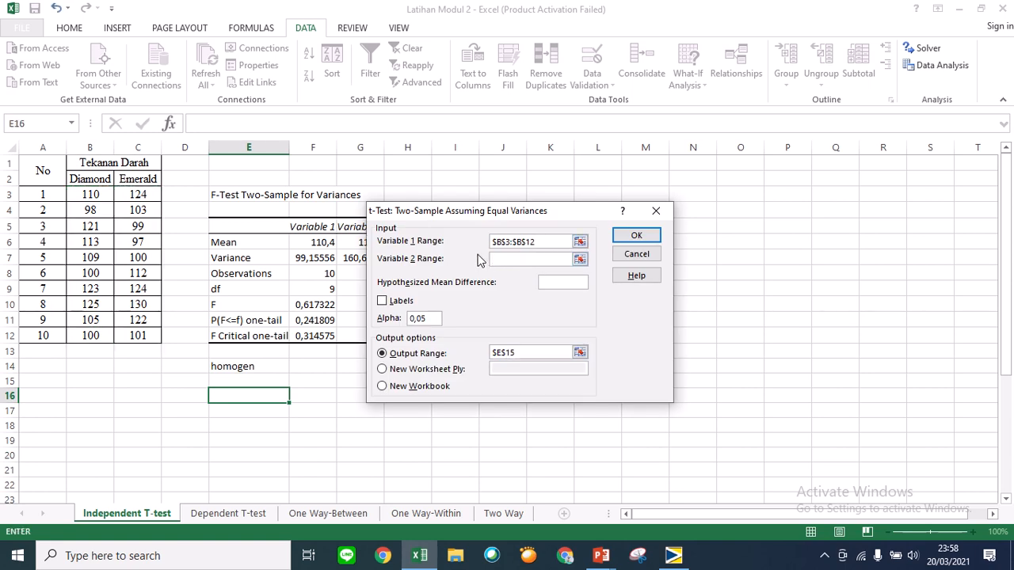
left_click_drag(147, 197, 131, 331)
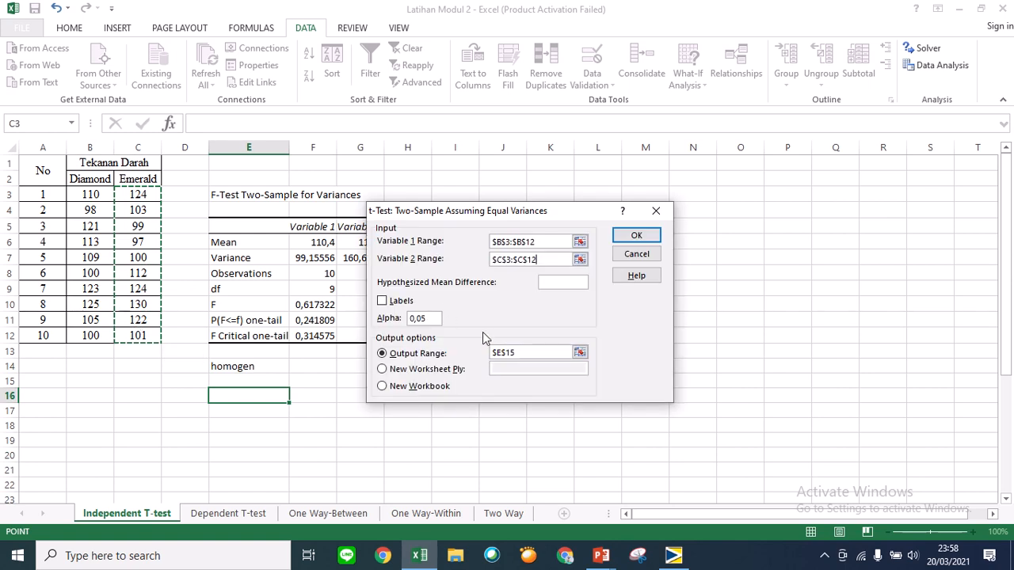
Run the t-test with its output range at cell E17 and bring the full results table into view.
left_click(531, 352)
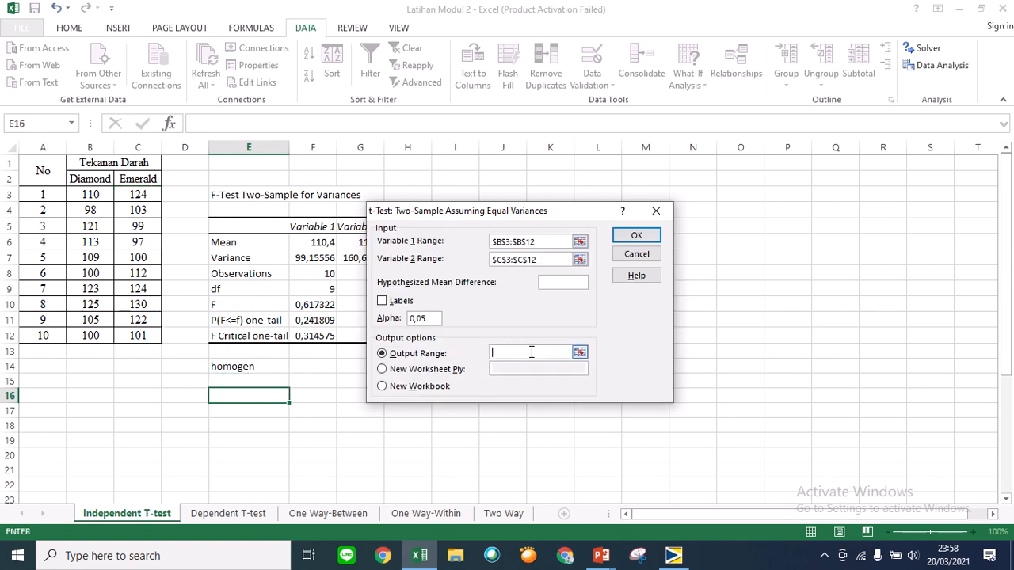
left_click(265, 410)
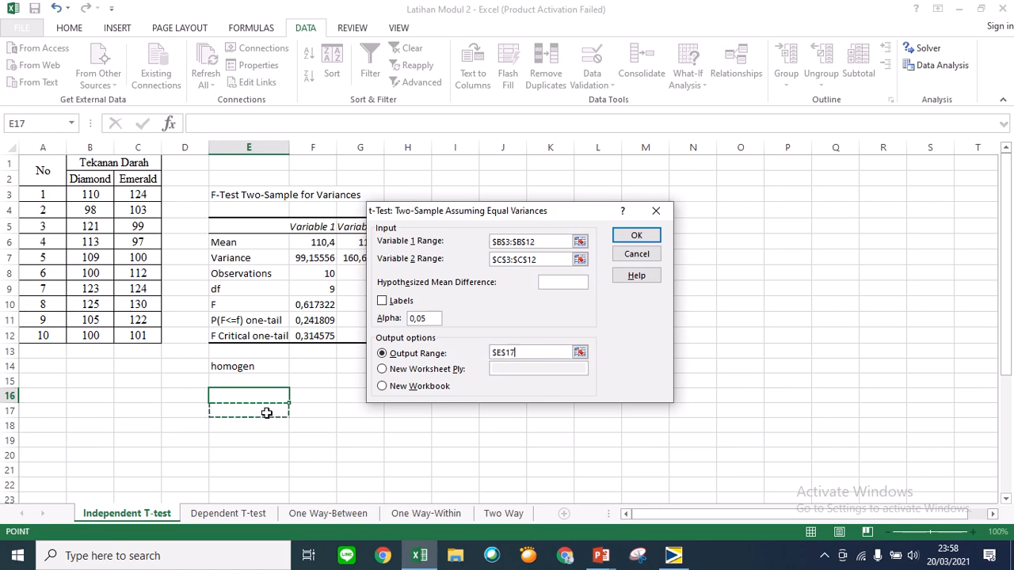
left_click(638, 236)
scroll(416, 360, "down", 2)
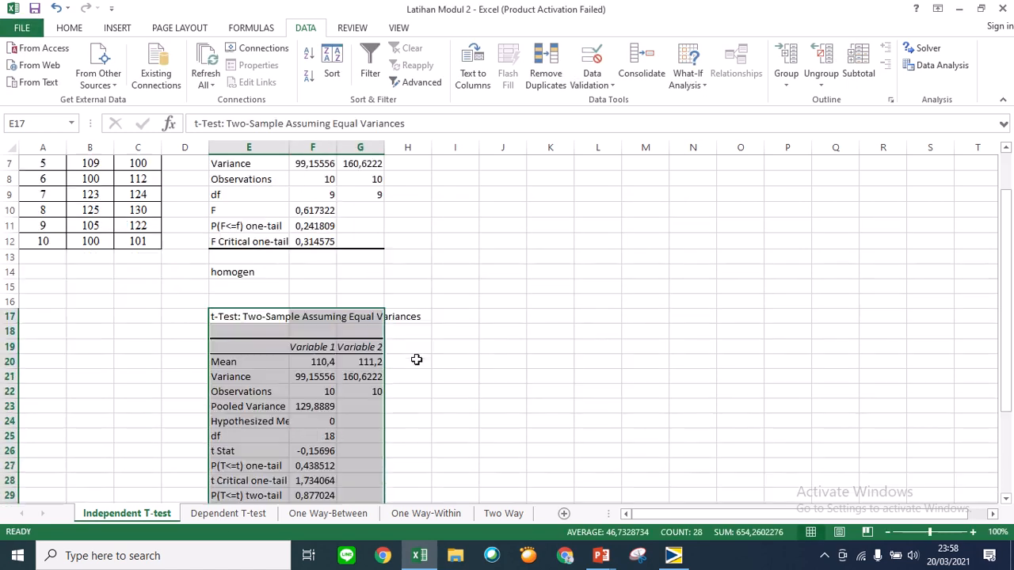
scroll(415, 360, "down", 2)
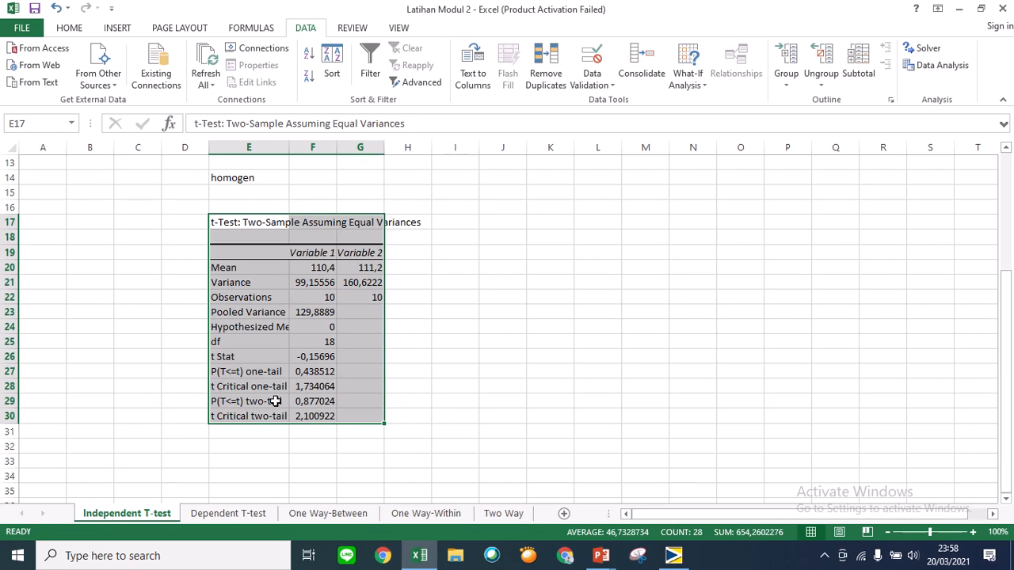
Check the two-tail P value in the t-test results and write "fail to reject" in cell E32 below the table.
left_click(303, 402)
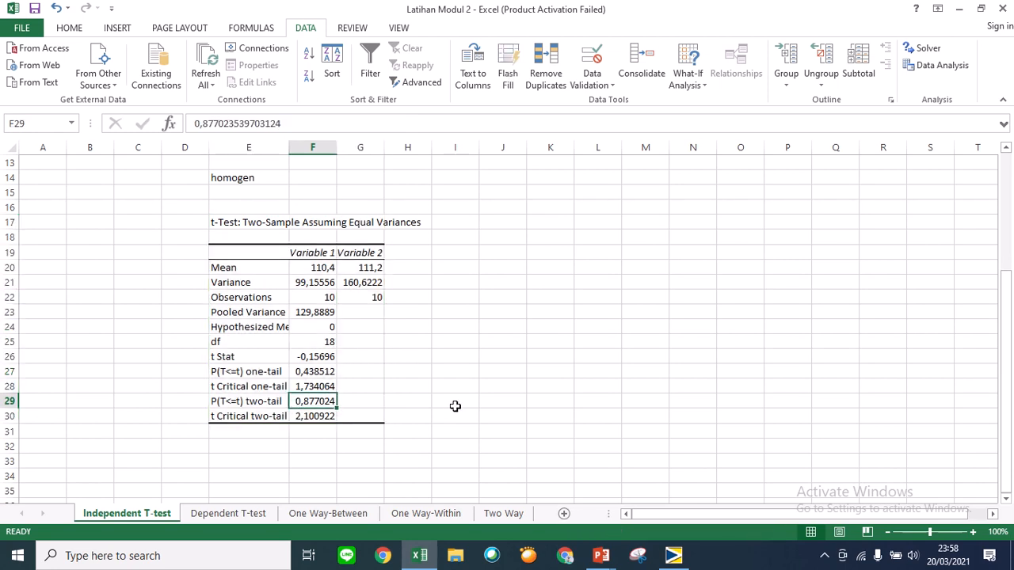
left_click(269, 447)
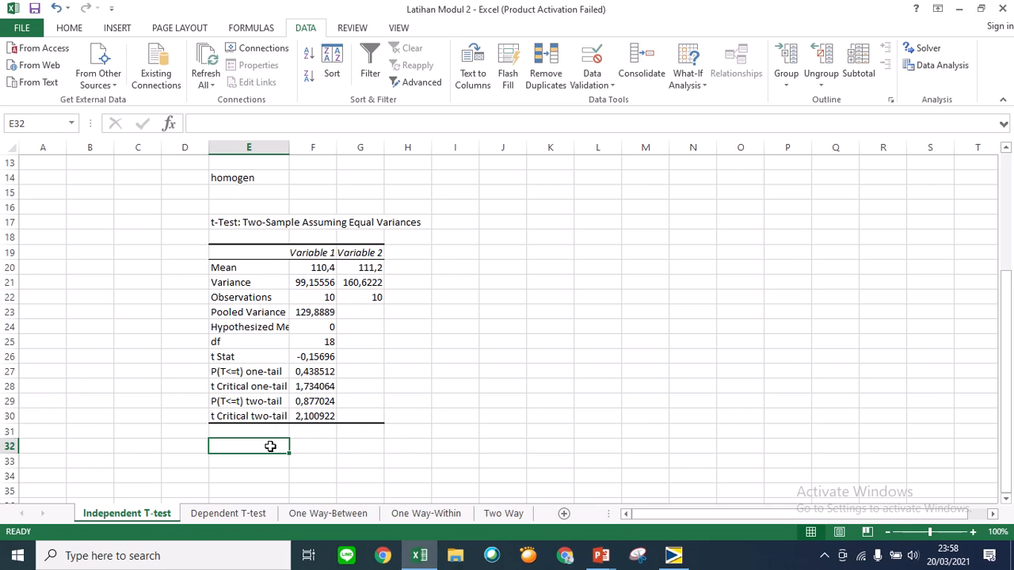
type("fail ")
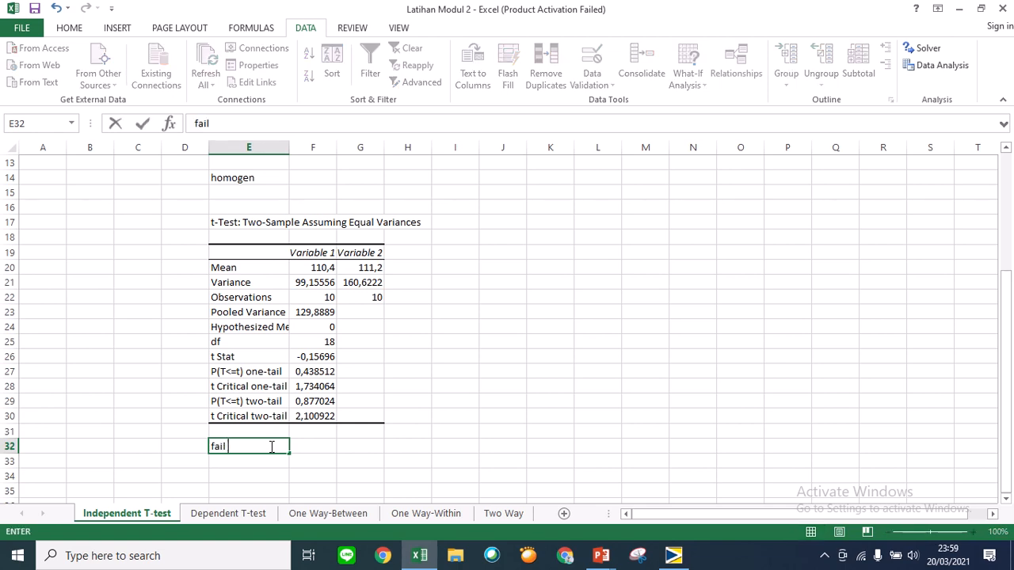
type("to reject")
Recheck the blood pressure data and t-test table, and write "tidak ada perbedaan" in cell E33 below the "fail to reject" note.
scroll(271, 446, "up", 4)
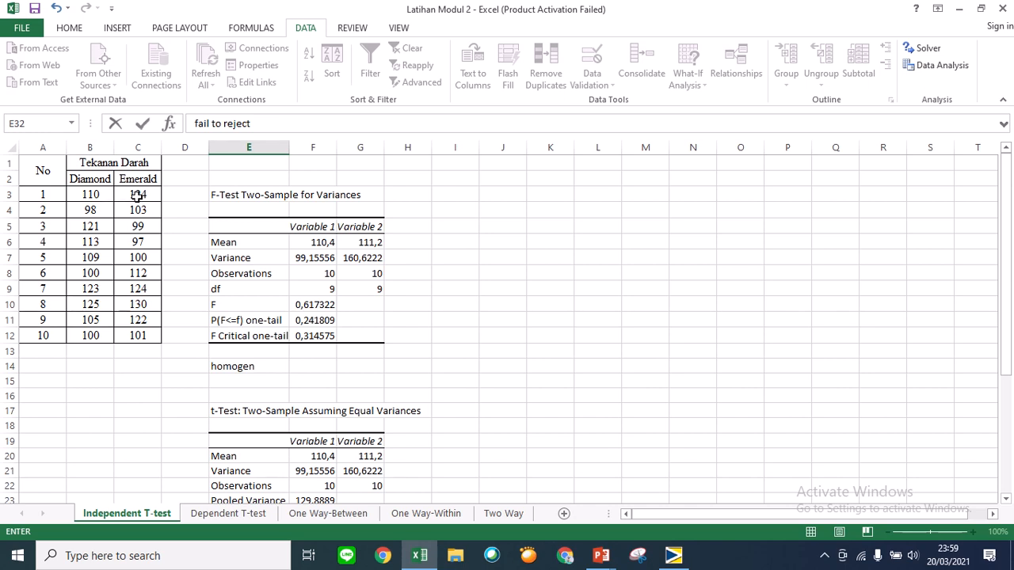
scroll(154, 355, "down", 3)
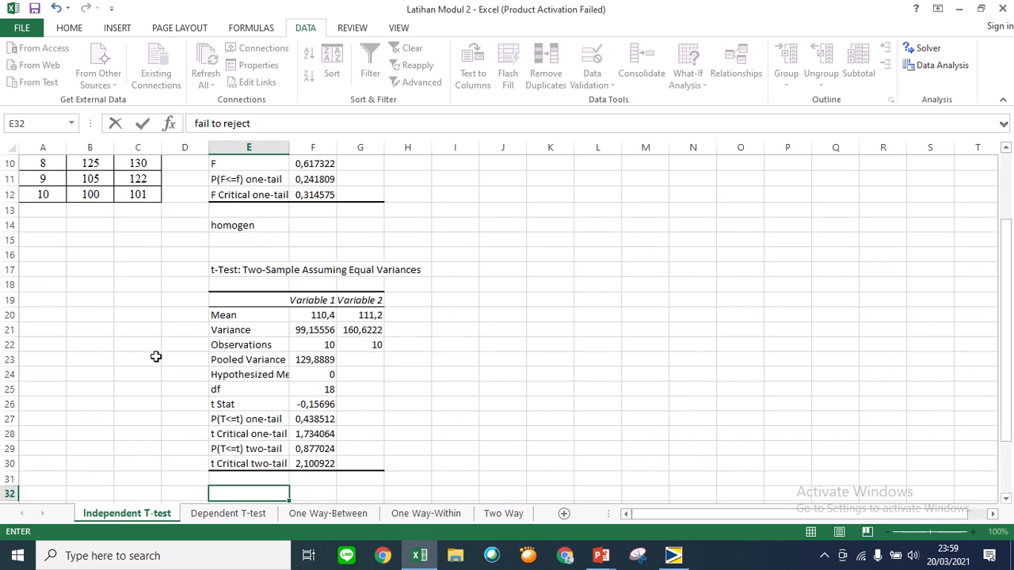
scroll(156, 357, "down", 2)
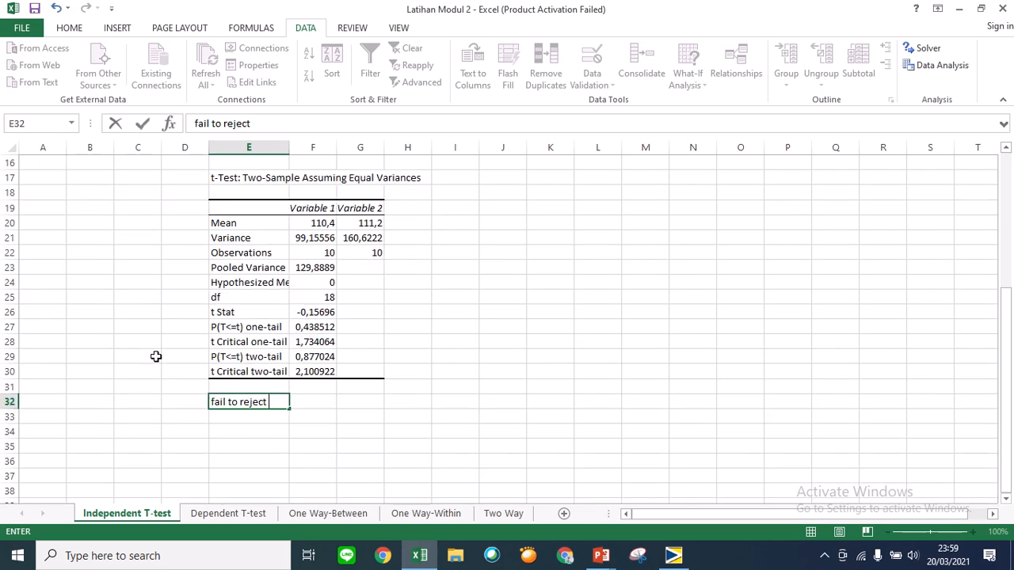
left_click(230, 416)
type("tida")
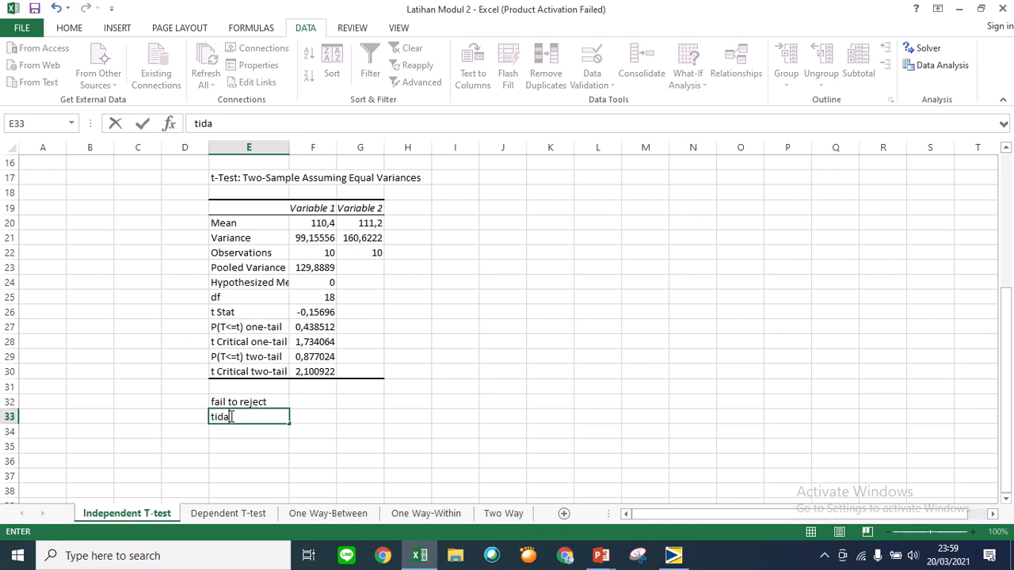
type("k ada perbedaan")
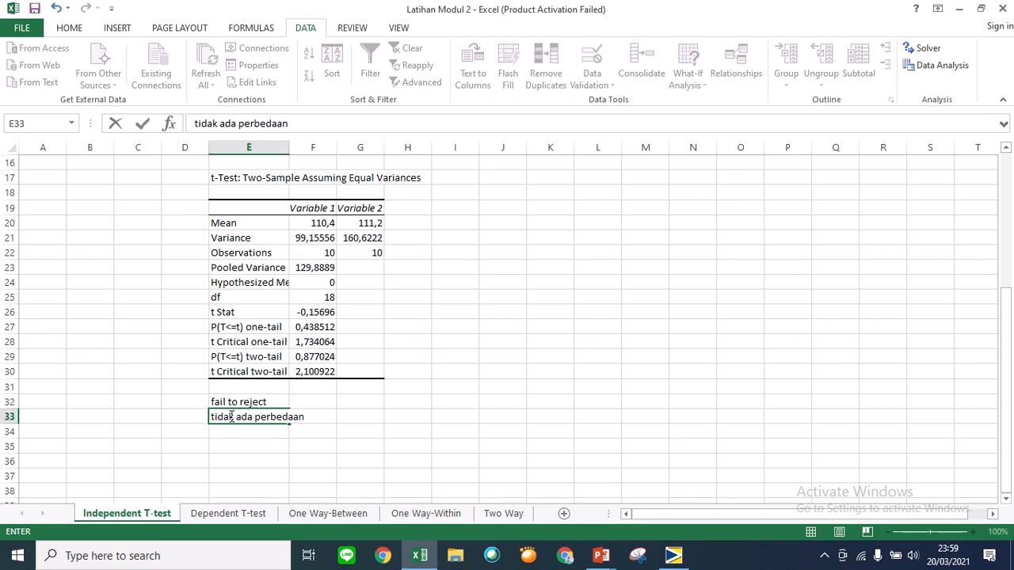
left_click(410, 445)
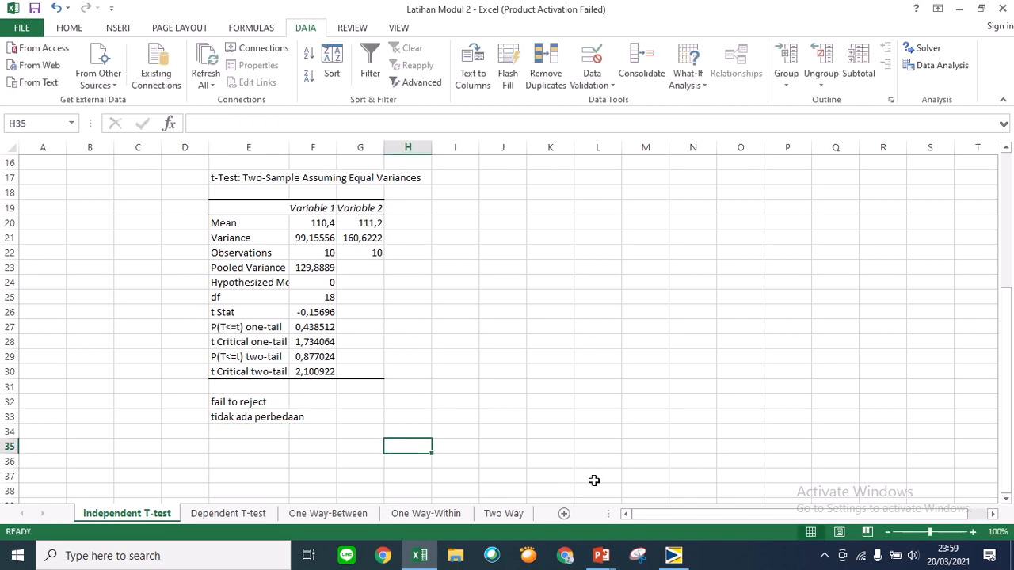
Switch to Minitab and run a 2-Sample t test on the Diamond and Emerald columns, assuming equal variances.
left_click(675, 554)
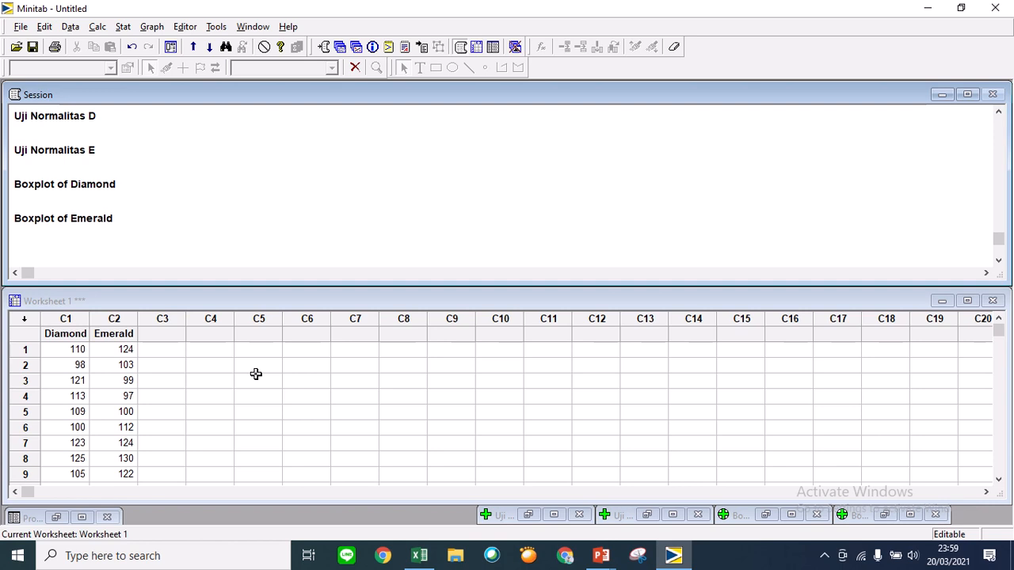
left_click(124, 28)
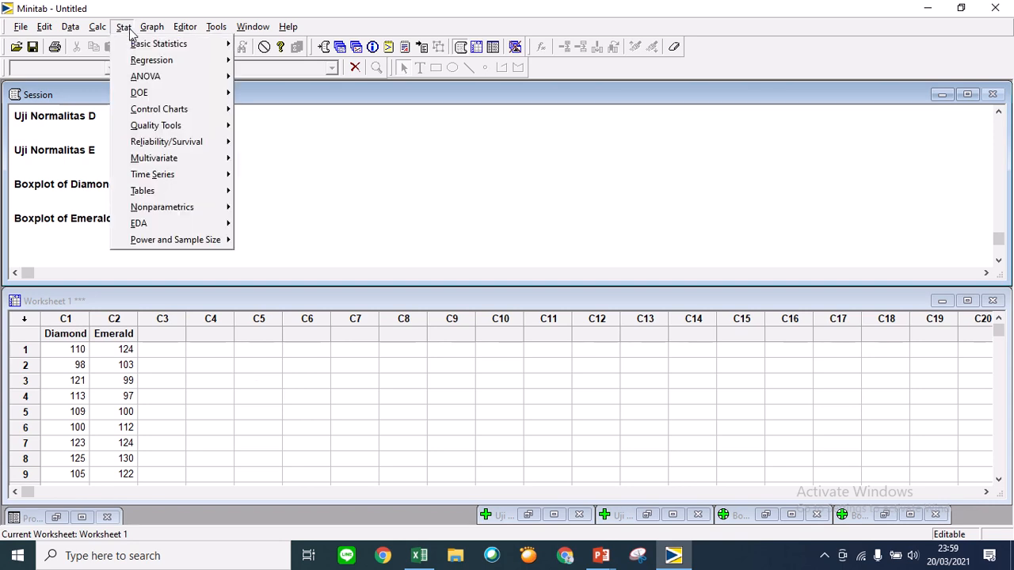
mouse_move(140, 45)
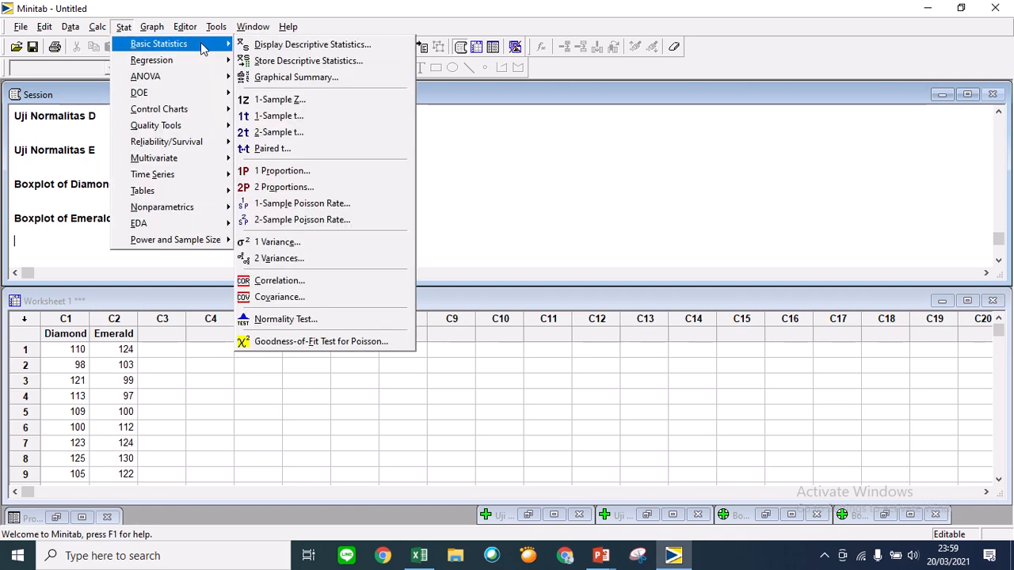
left_click(289, 135)
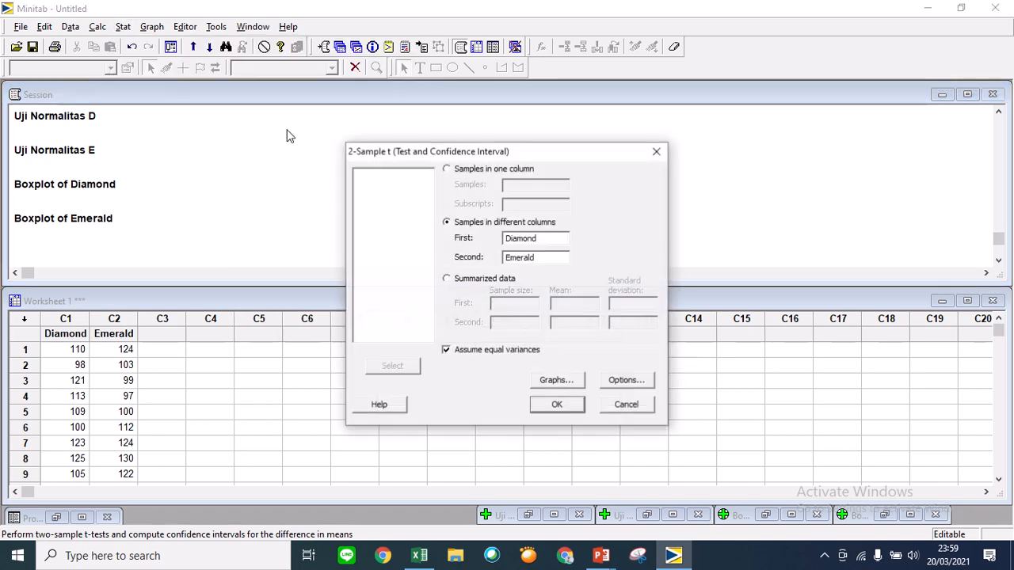
left_click(546, 239)
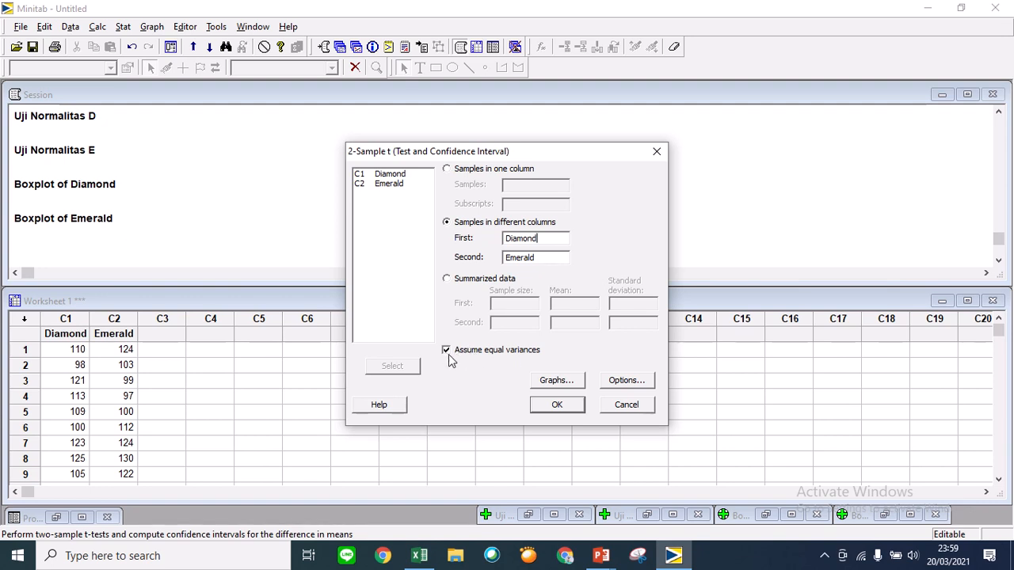
left_click(542, 411)
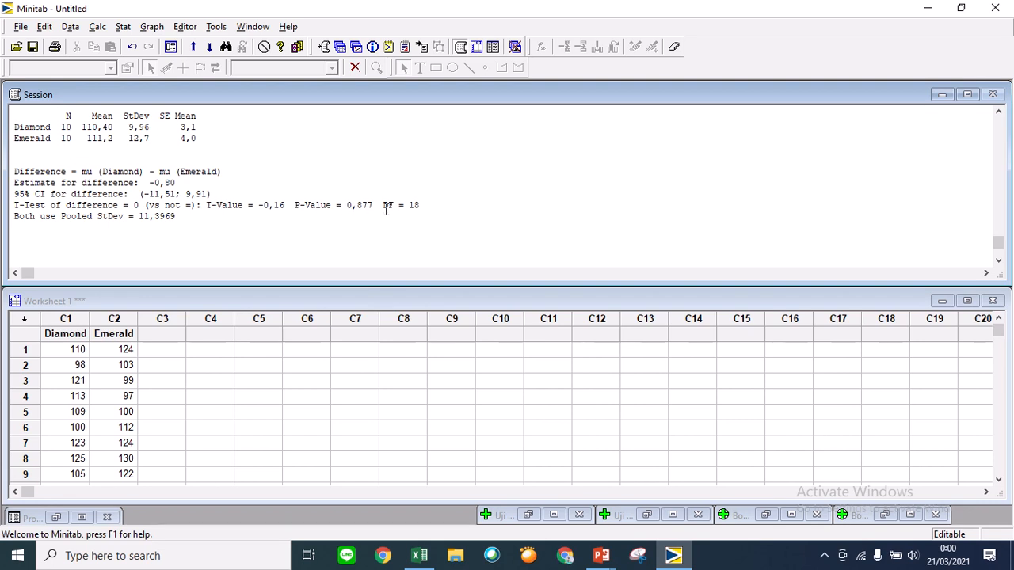
Return to Excel and review the t-test and F-test results on the Independent T-test sheet.
left_click(420, 558)
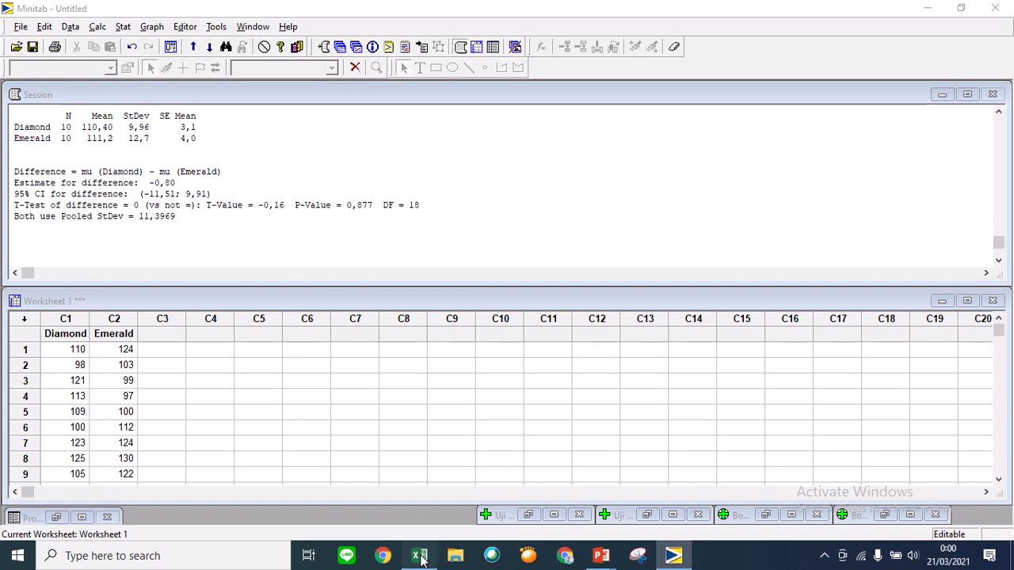
left_click(411, 370)
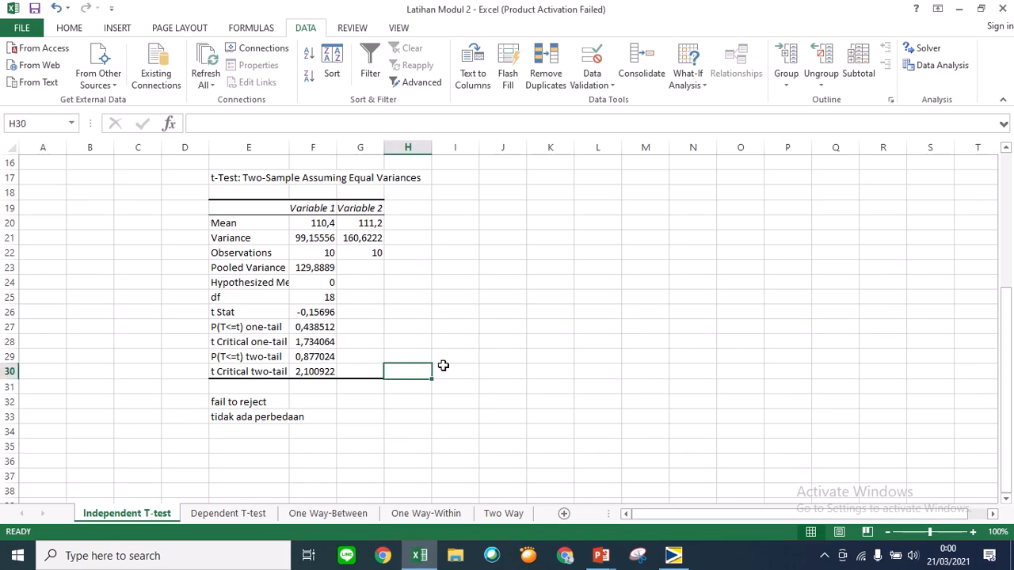
left_click(349, 428)
left_click(240, 445)
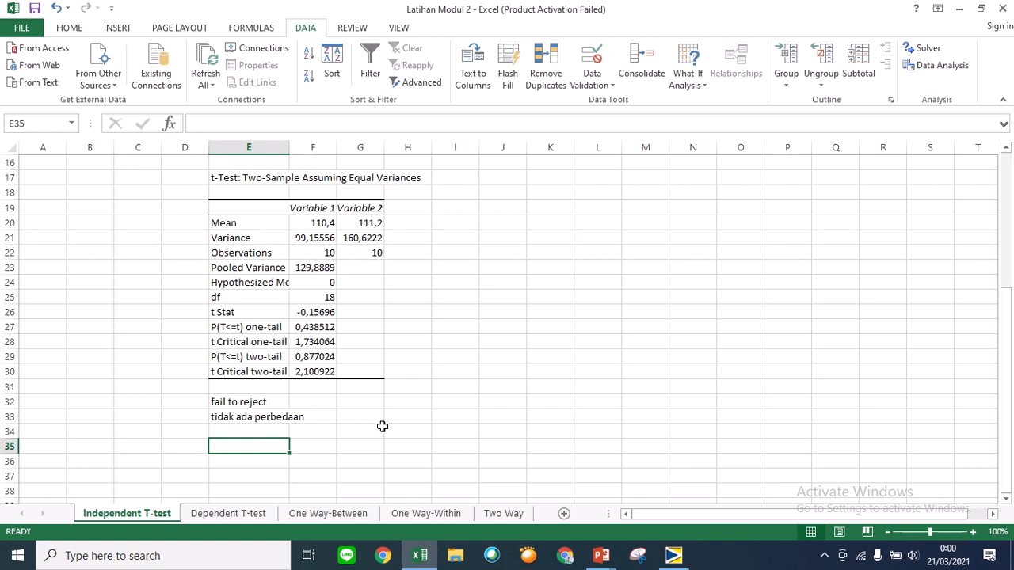
scroll(382, 426, "up", 3)
scroll(382, 426, "up", 2)
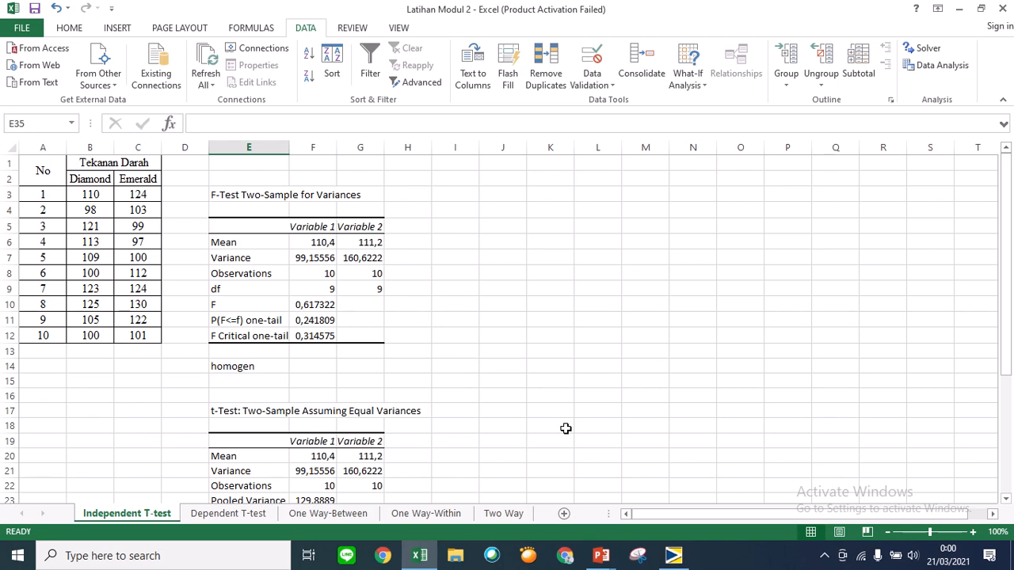
Switch to the Latihan Soal Modul 2 presentation in PowerPoint and read the Uji Dependent T-test problem on slide 3.
mouse_move(602, 555)
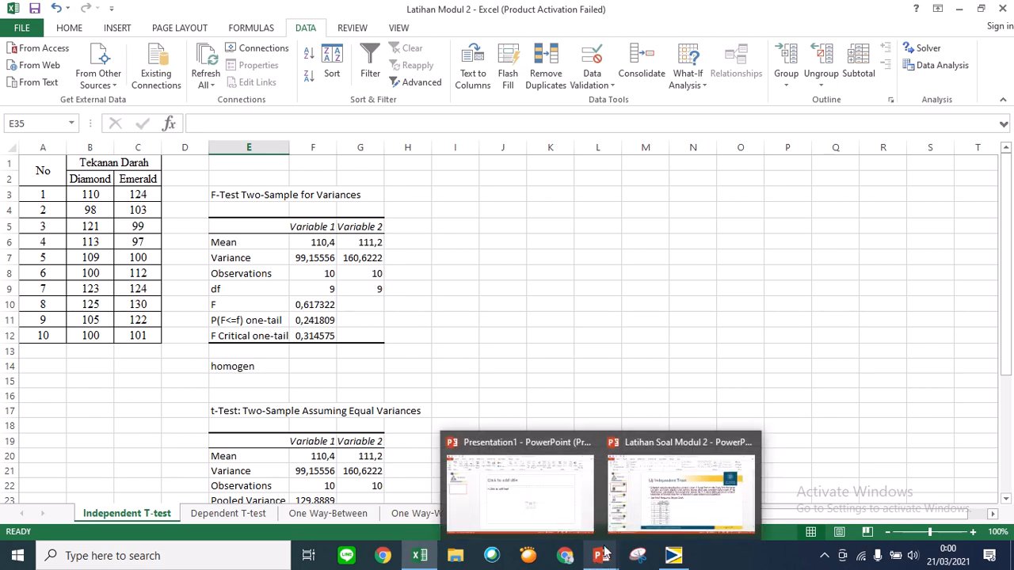
left_click(629, 510)
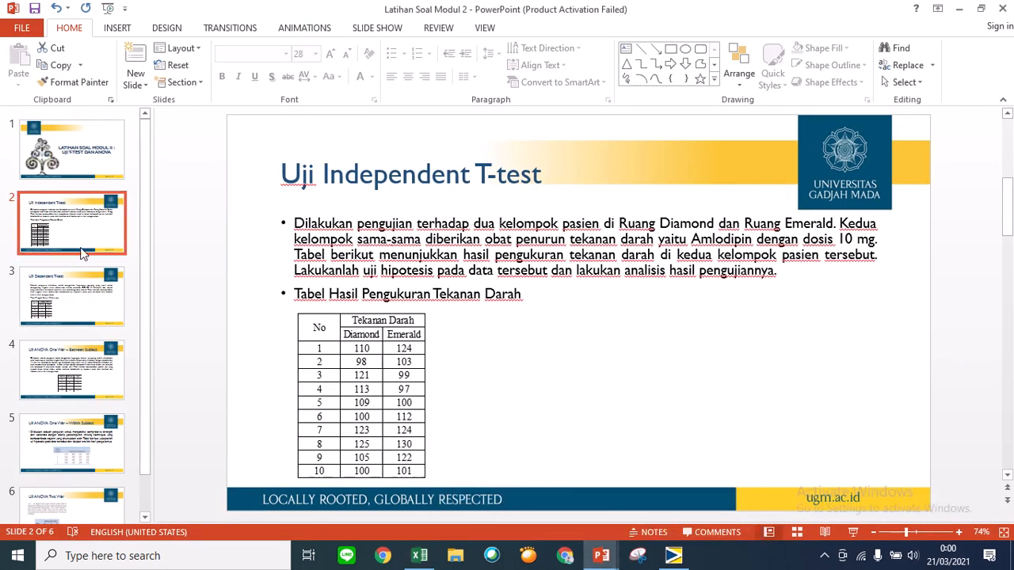
left_click(86, 299)
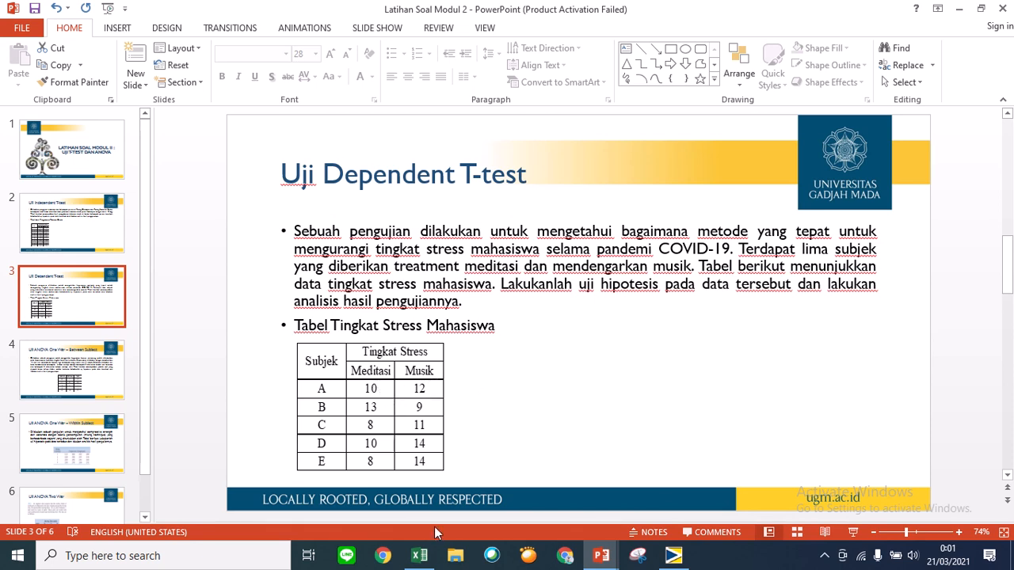
Switch back to Excel and open the Dependent T-test sheet with the Meditasi and Musik stress data.
left_click(419, 555)
left_click(495, 418)
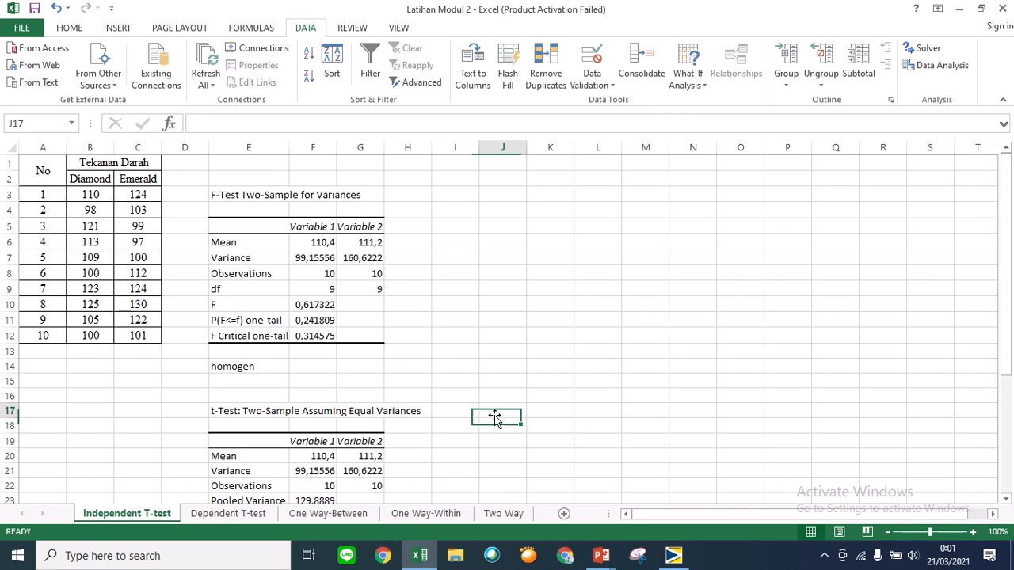
left_click(264, 516)
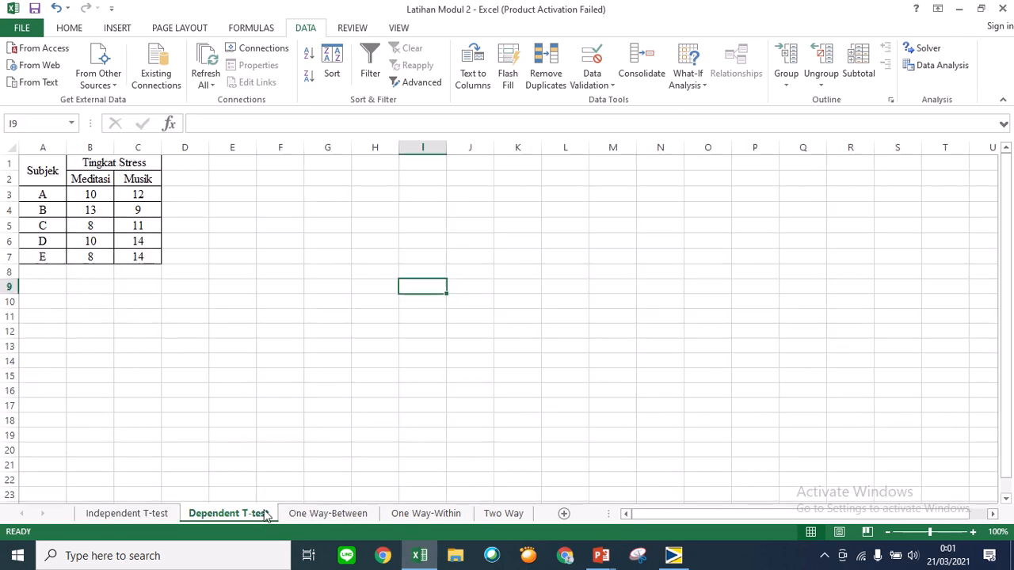
left_click(197, 258)
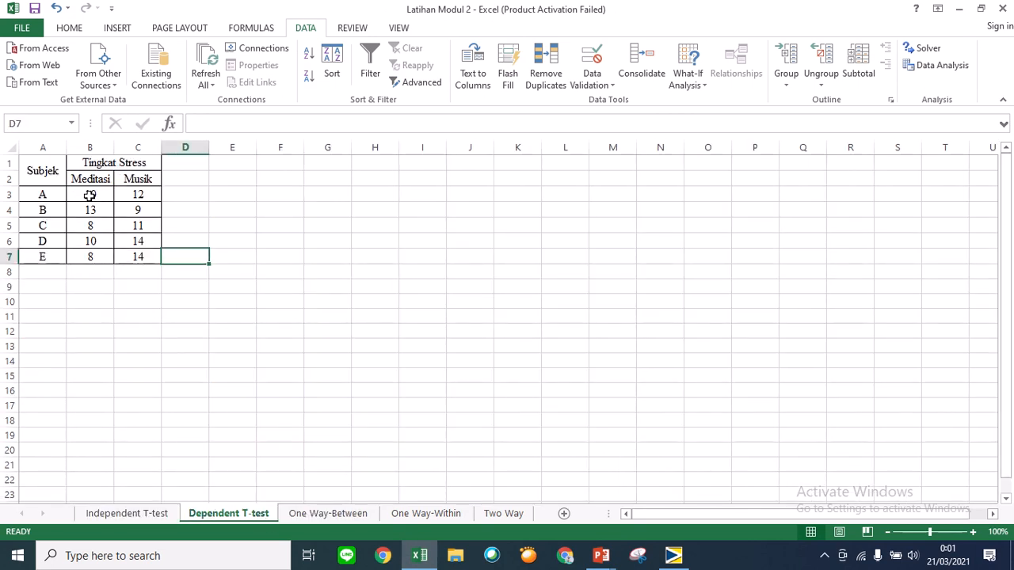
left_click(254, 216)
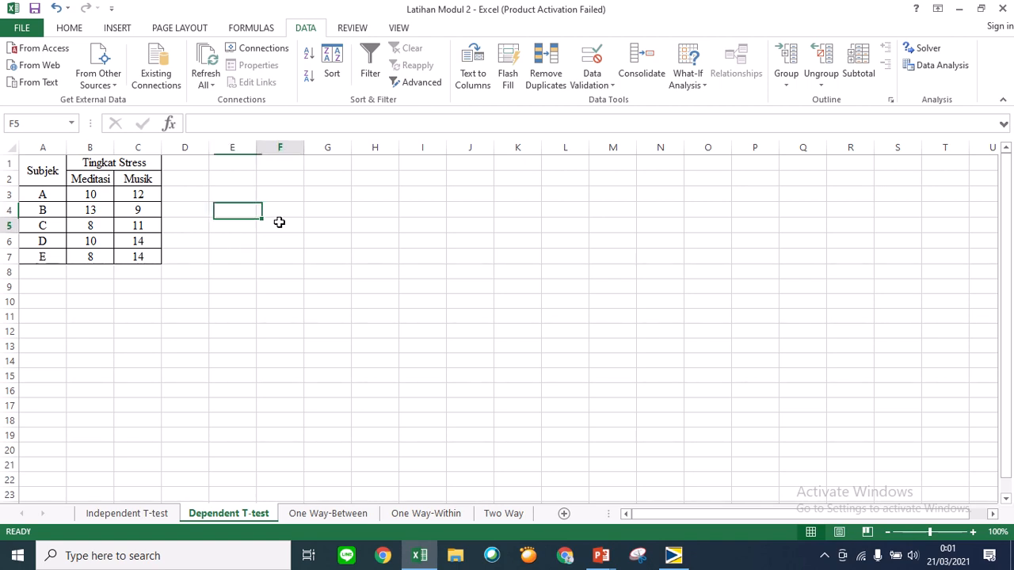
left_click(279, 222)
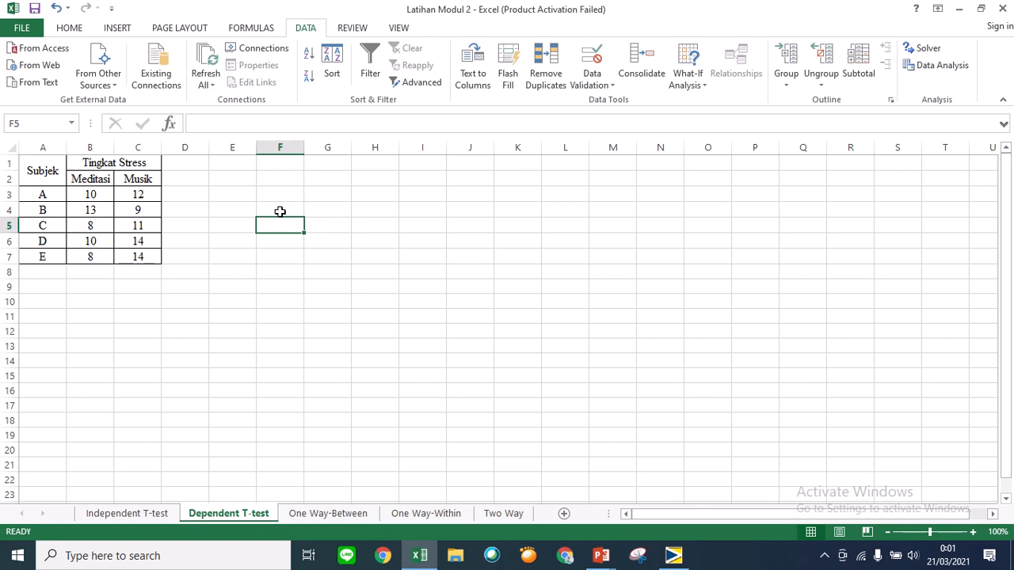
left_click(245, 213)
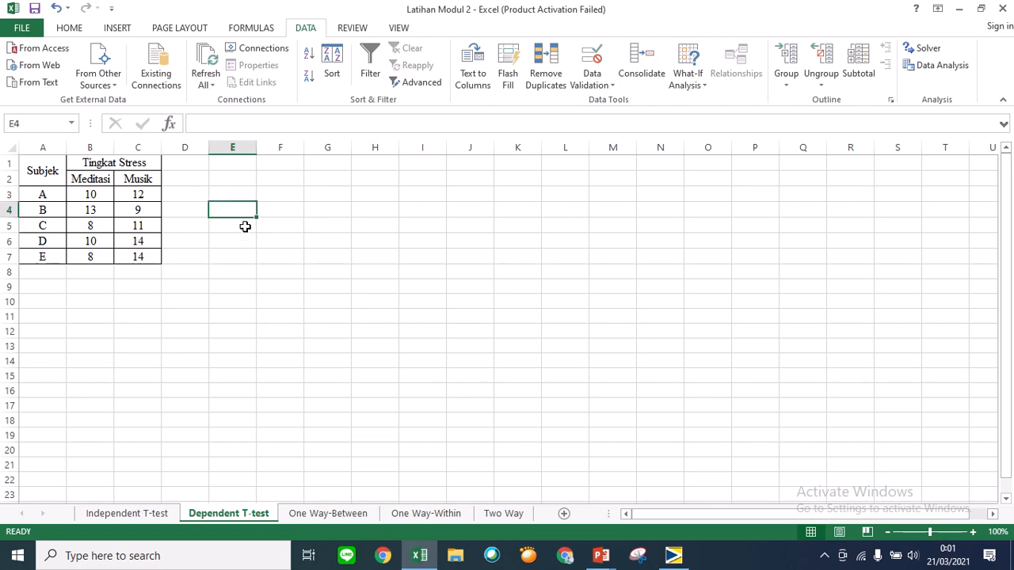
left_click(245, 226)
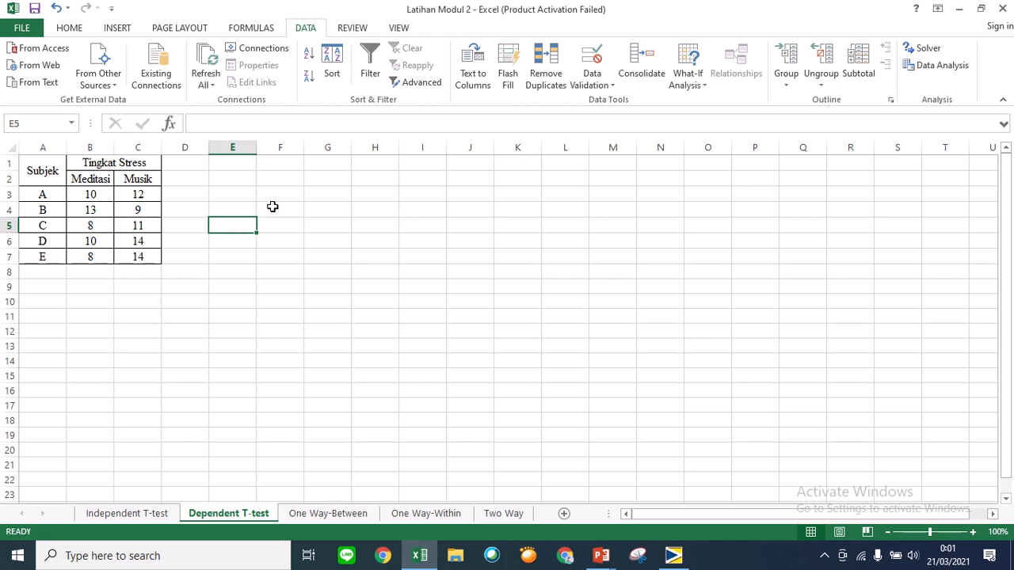
left_click(233, 194)
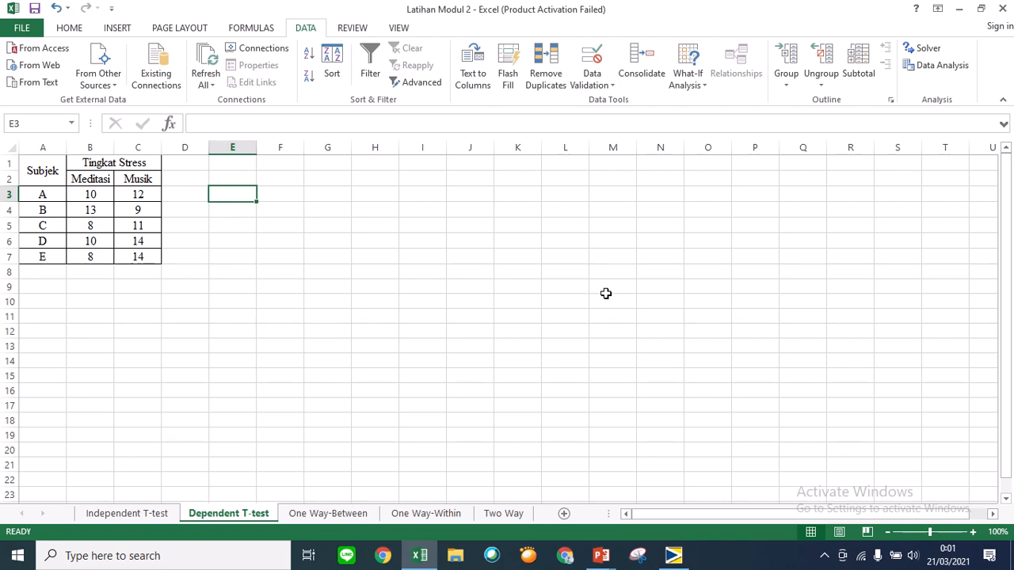
Start the t-Test: Paired Two Sample for Means data analysis on the Dependent T-test sheet.
left_click(941, 66)
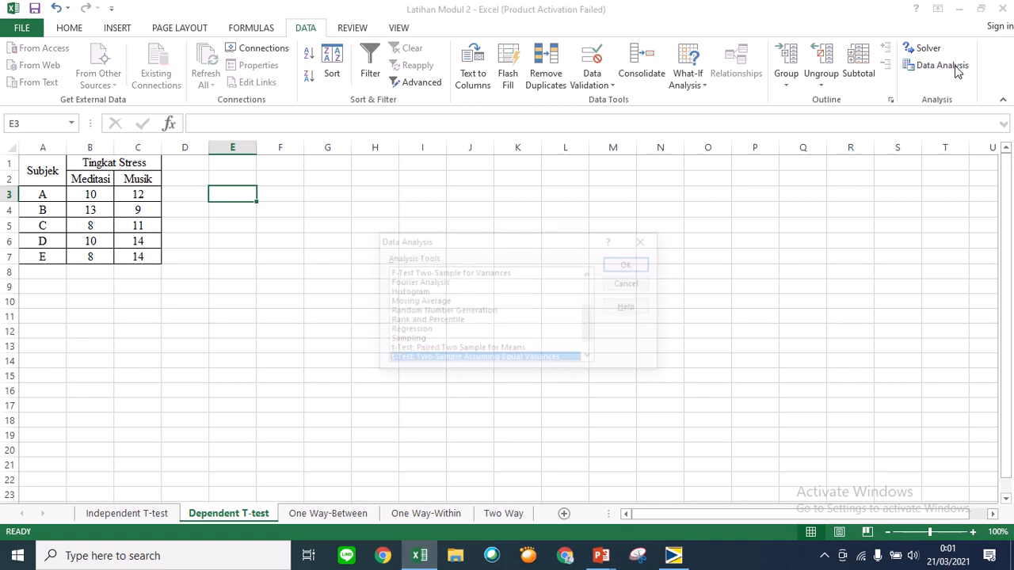
left_click(472, 350)
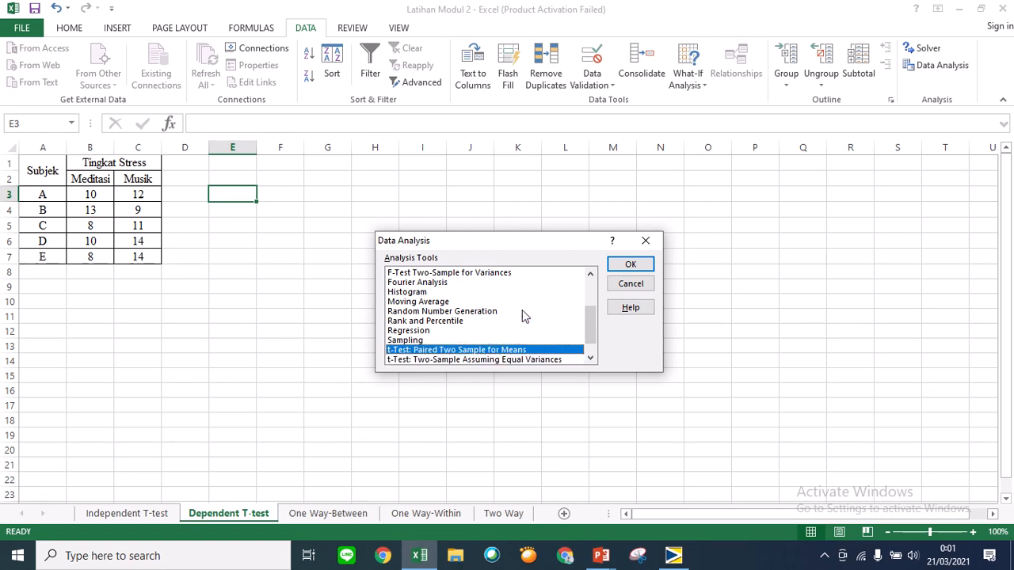
left_click(626, 265)
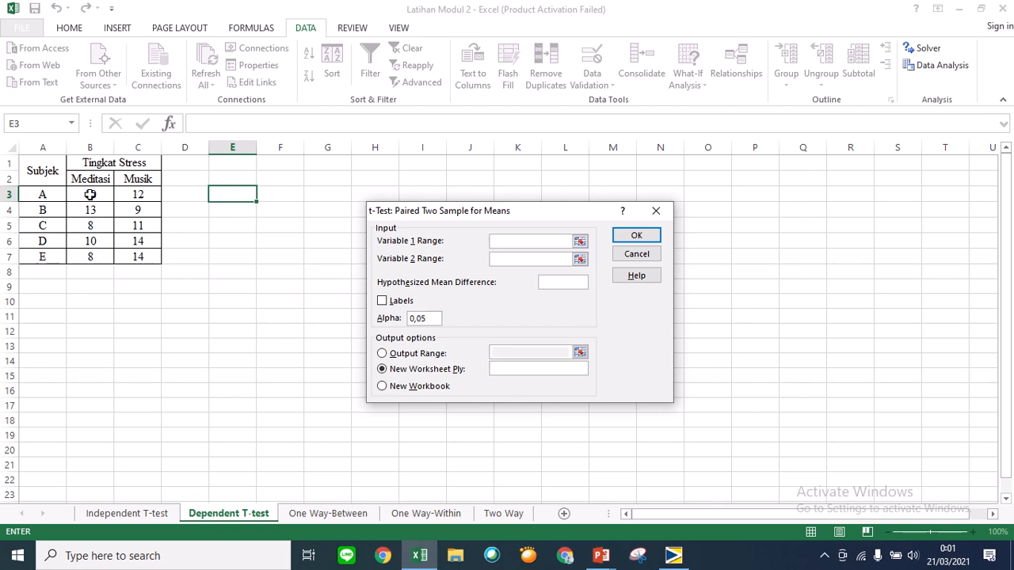
Set the paired t-test's Variable 1 range to Meditasi B3:B7, Variable 2 range to Musik C3:C7 and output range to cell E4.
left_click_drag(90, 195, 90, 256)
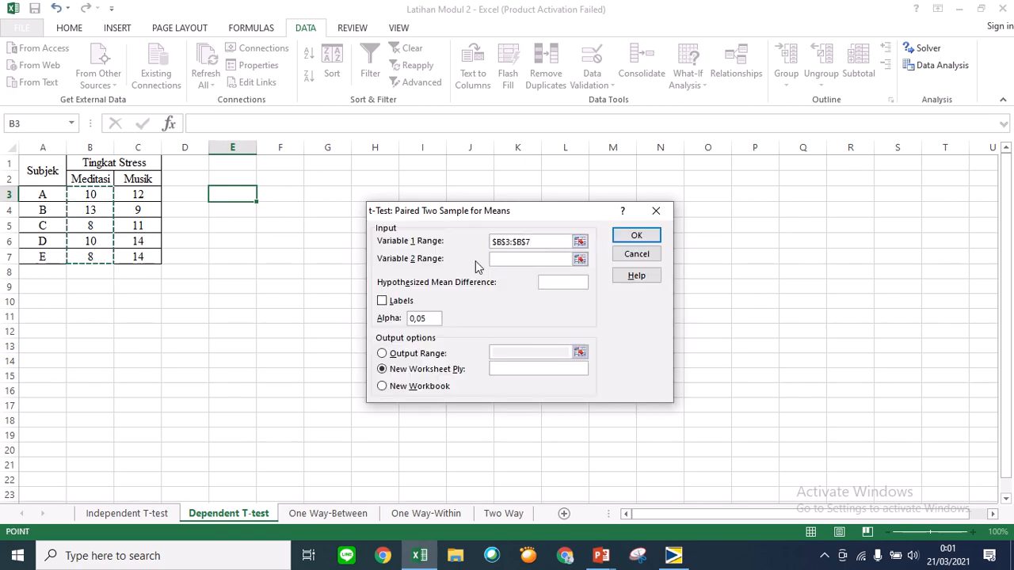
left_click(519, 261)
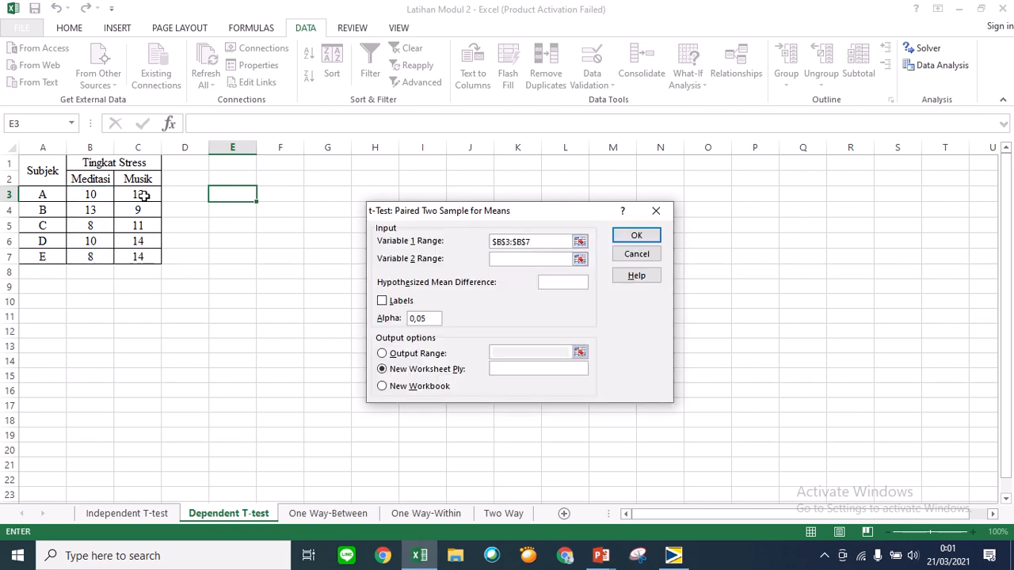
left_click_drag(142, 196, 140, 256)
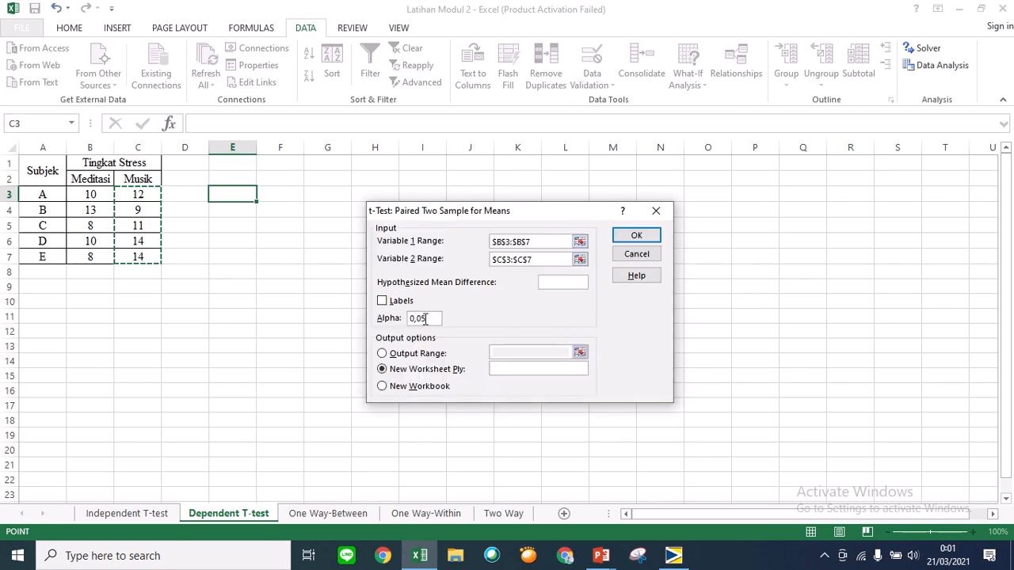
left_click(419, 354)
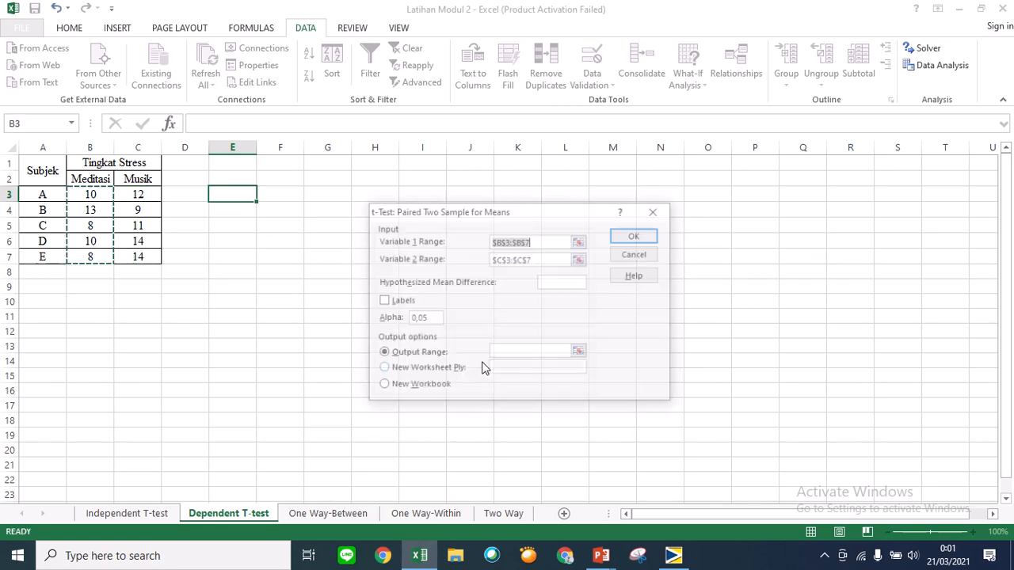
left_click(227, 208)
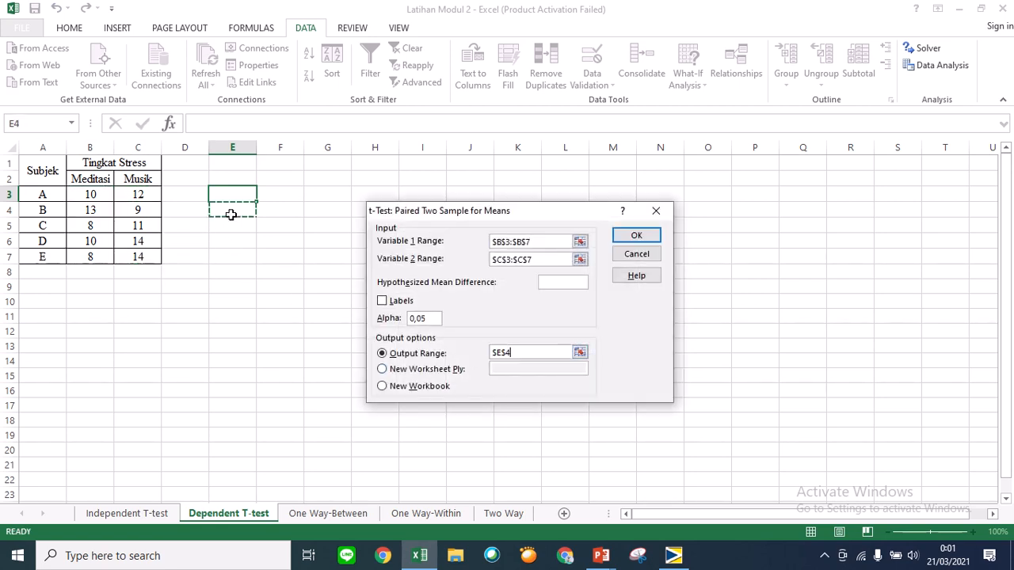
Run the paired t-test and widen column E of its output to inspect the two-tailed P value in F16.
left_click(638, 235)
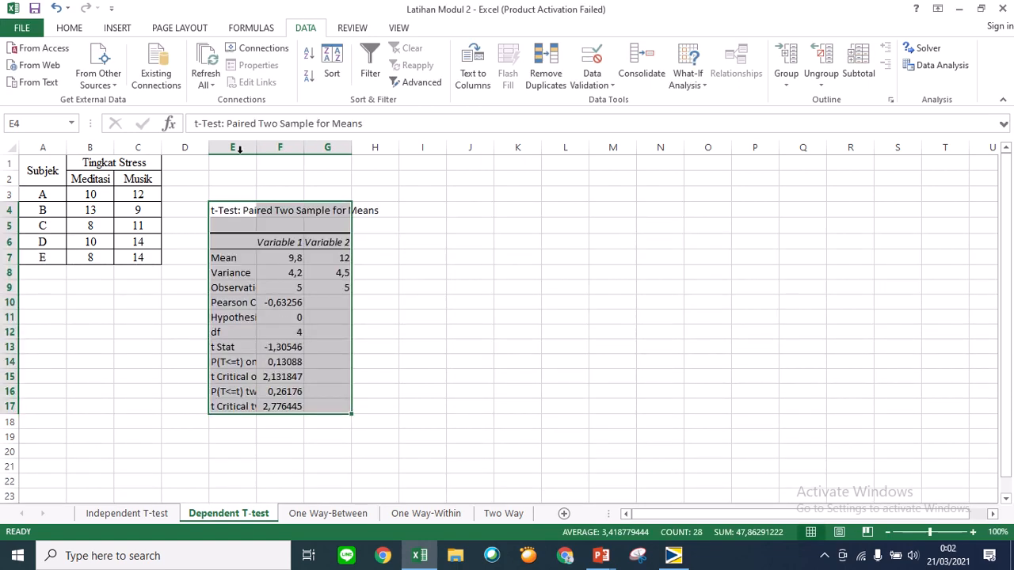
left_click_drag(256, 148, 281, 158)
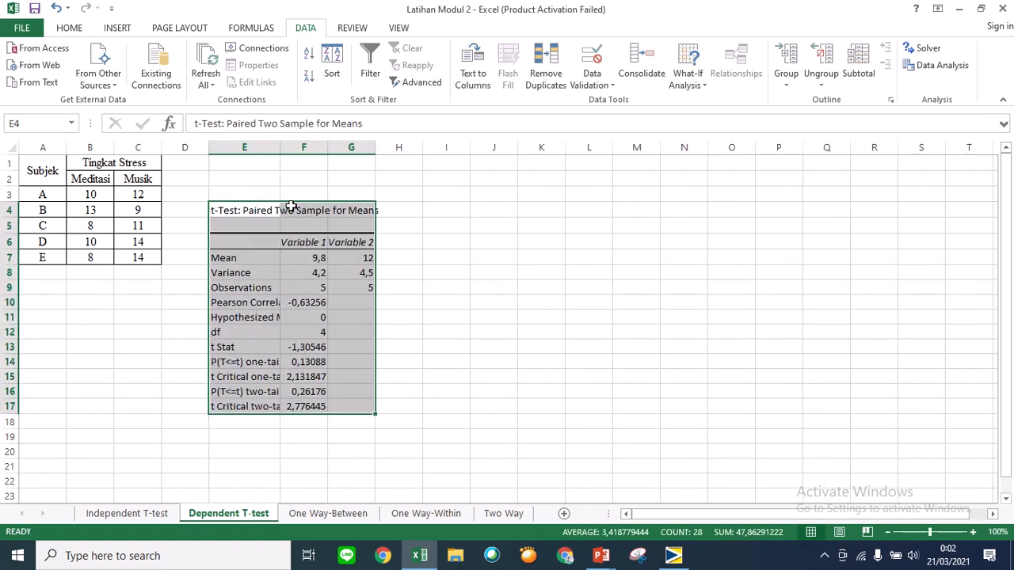
left_click(313, 394)
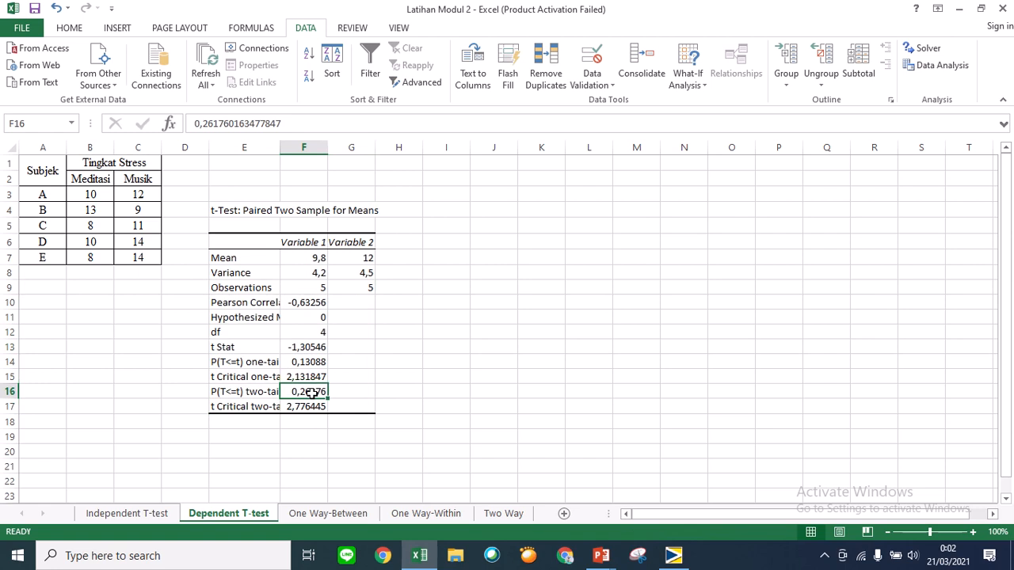
left_click(414, 410)
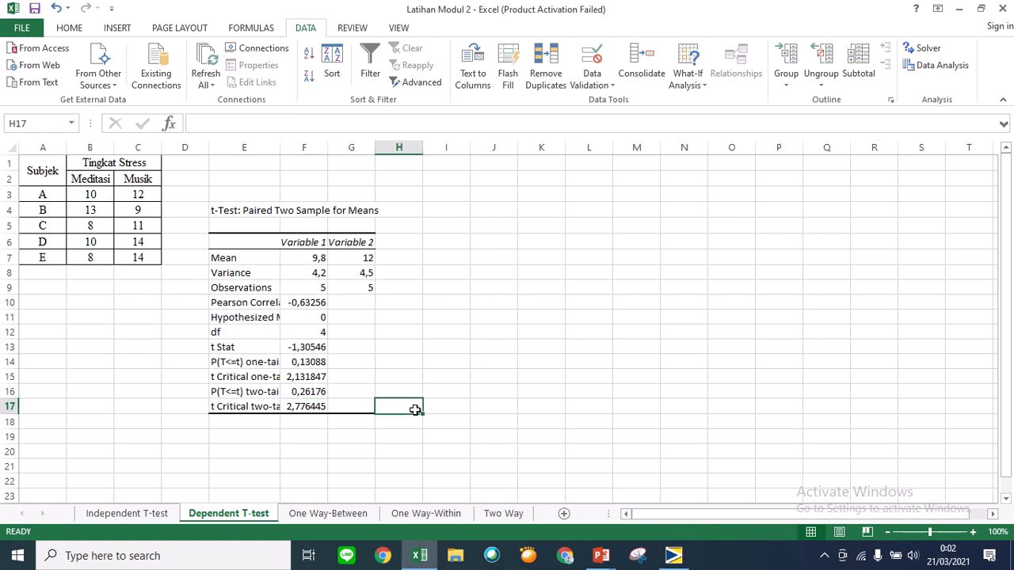
left_click(304, 394)
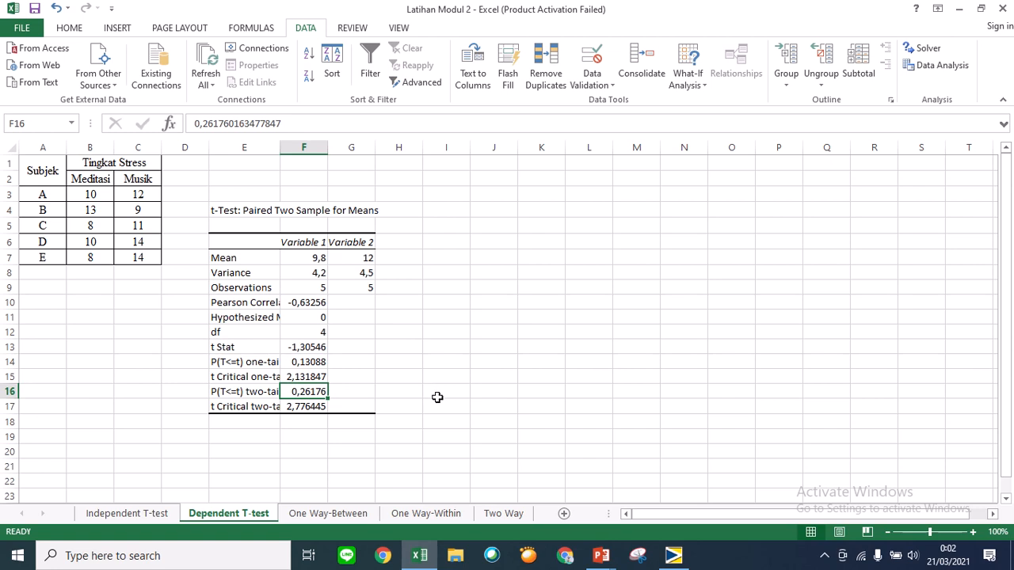
Write the conclusions "fail to reject H0" in E19 and "tidak ada perbedaan" in E20 below the test output.
left_click(237, 437)
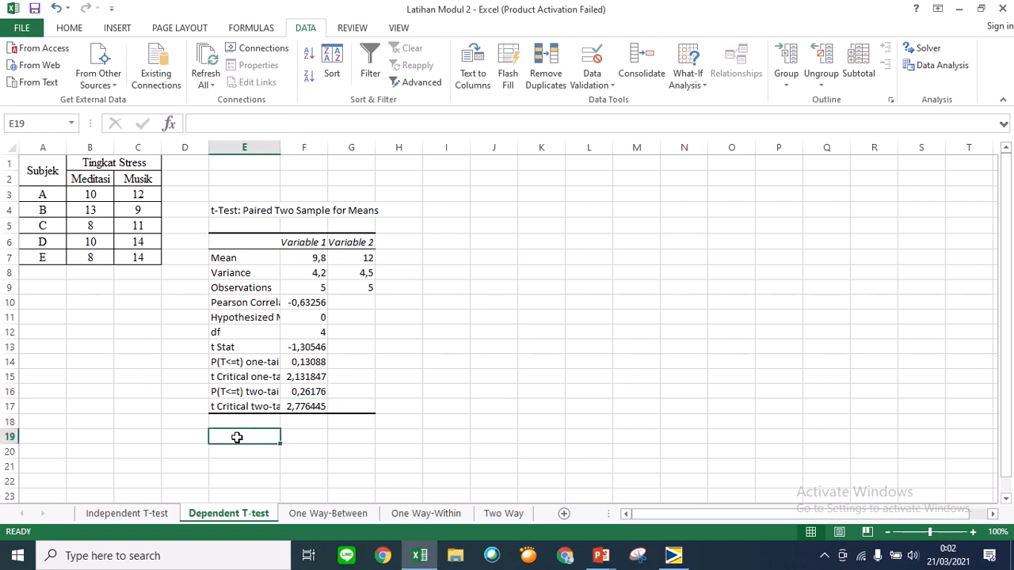
type("fail to re")
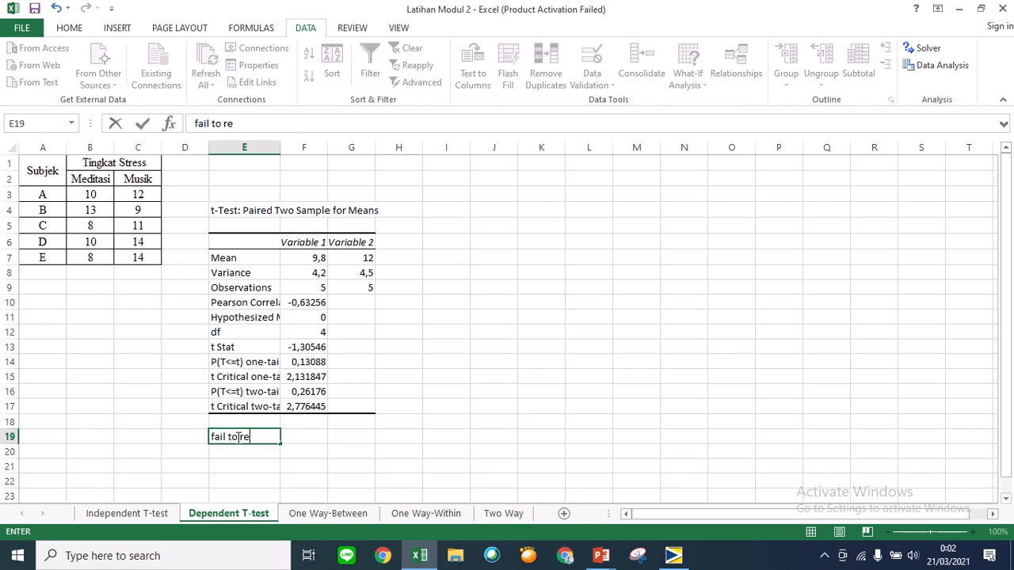
type("ject H0")
key("Return")
type("tidak ada p")
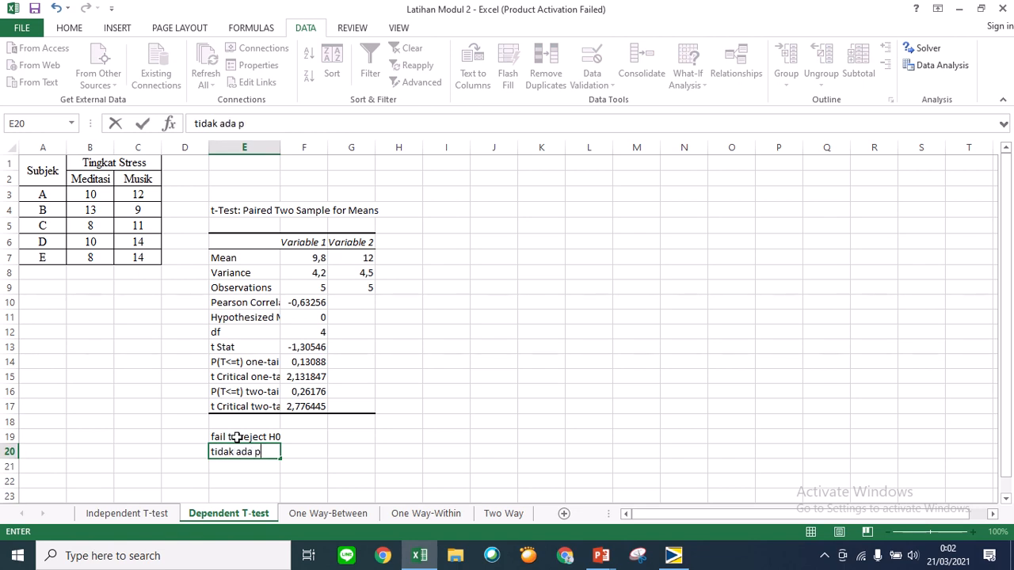
type("edaan")
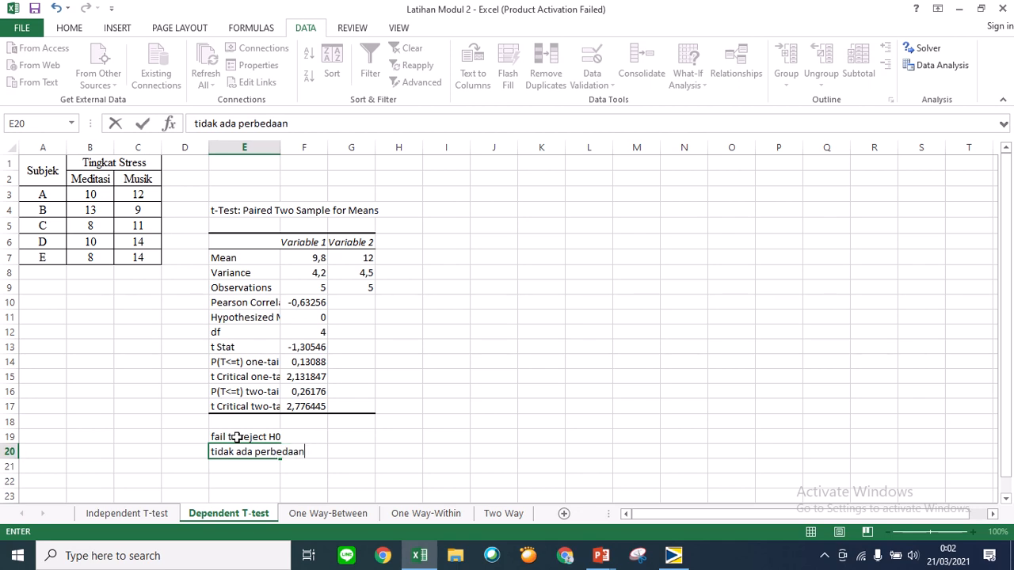
left_click(460, 435)
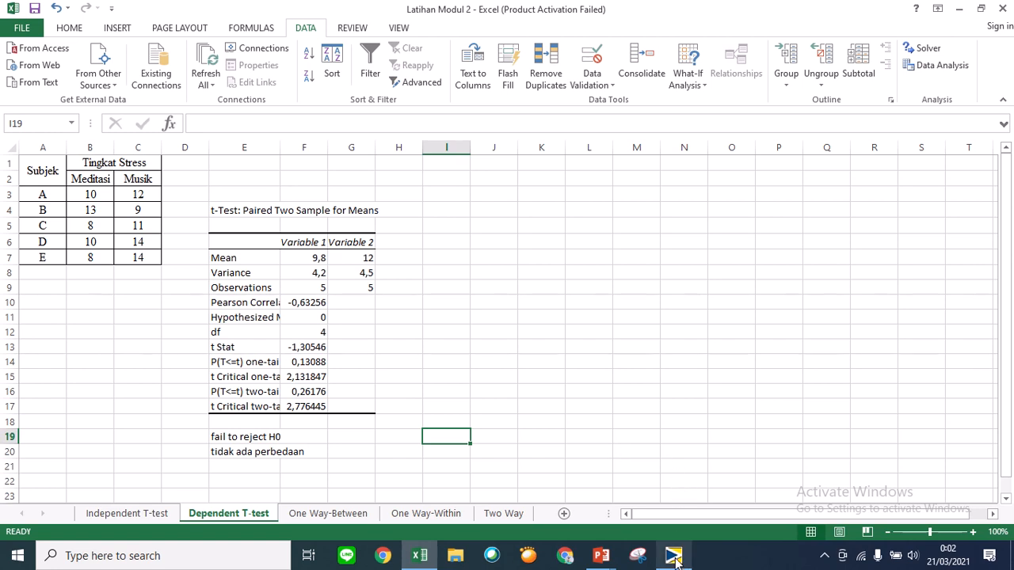
Copy the Meditasi and Musik data with headers from B2:C7 into columns C4 and C5 of the Minitab worksheet.
left_click(559, 285)
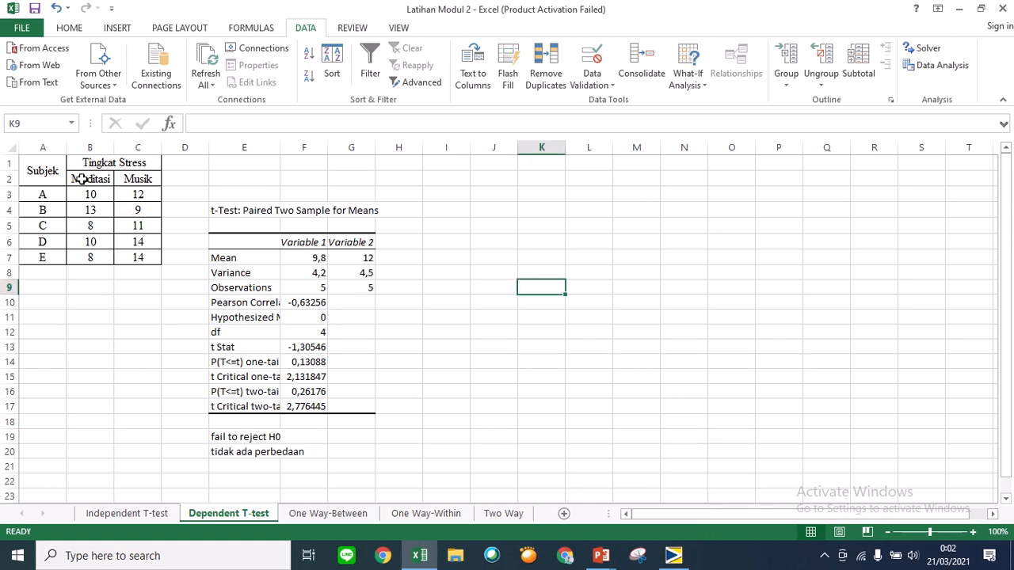
left_click_drag(86, 179, 142, 256)
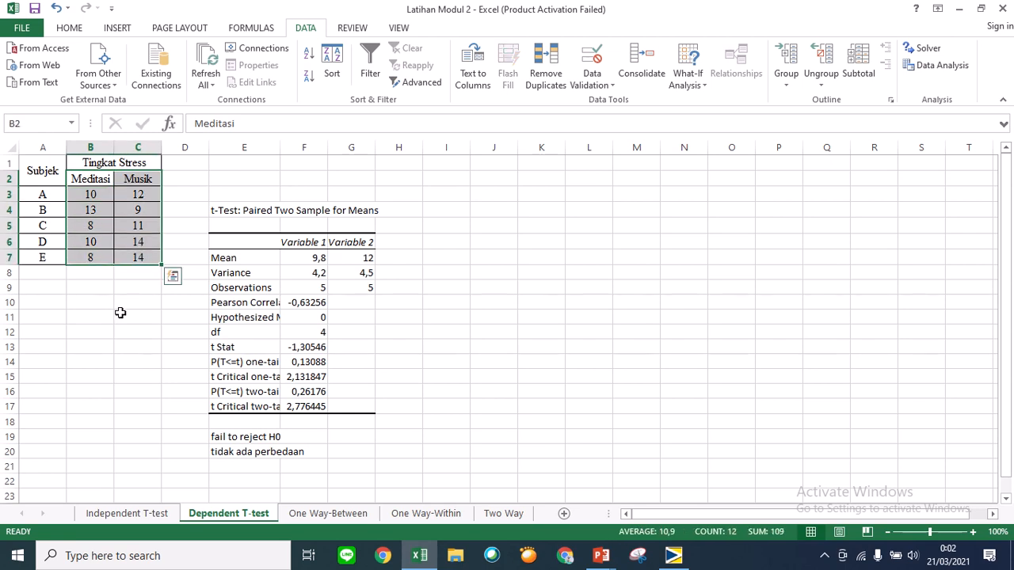
key("ctrl+c")
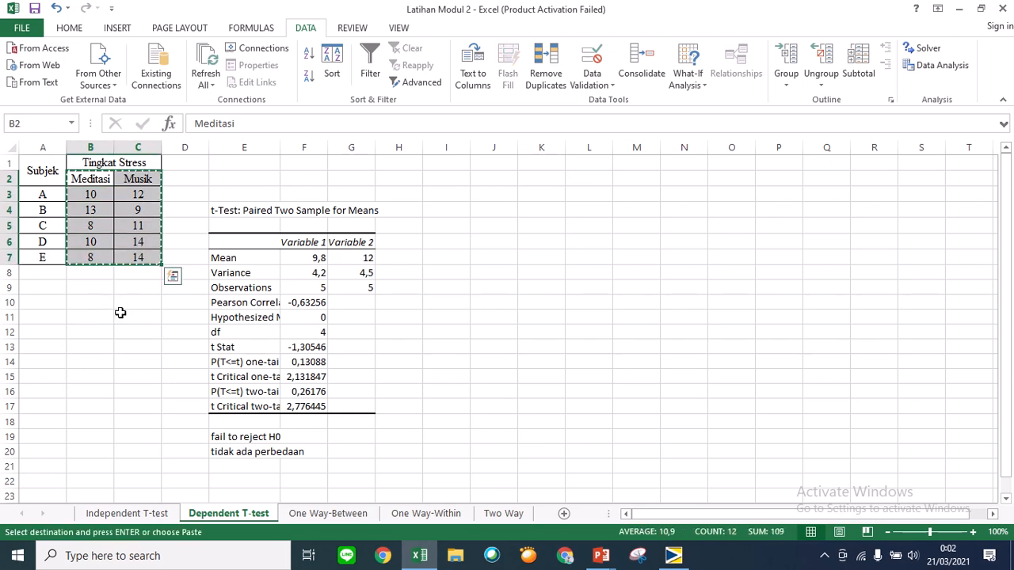
left_click(670, 561)
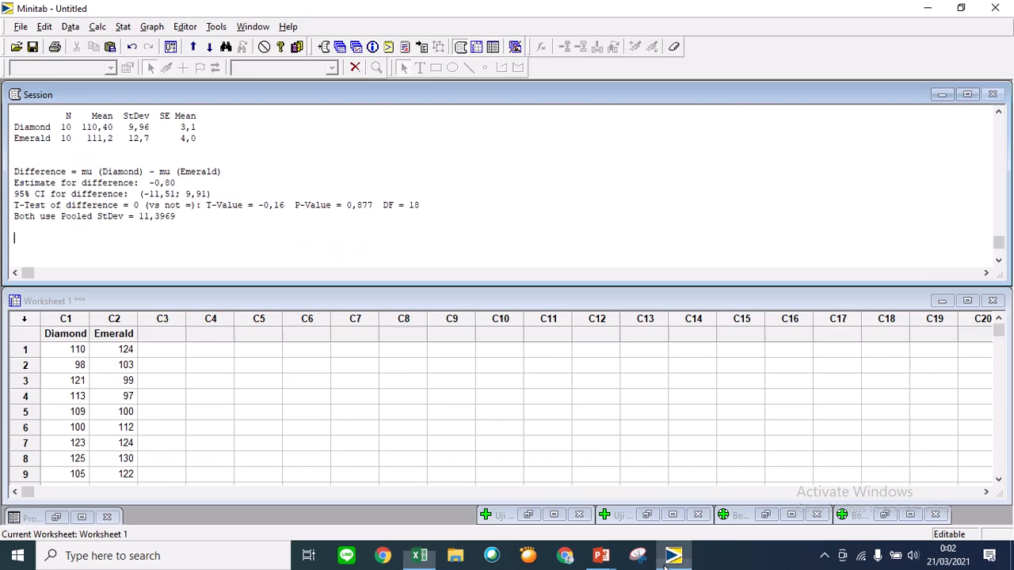
left_click(204, 335)
key("ctrl+v")
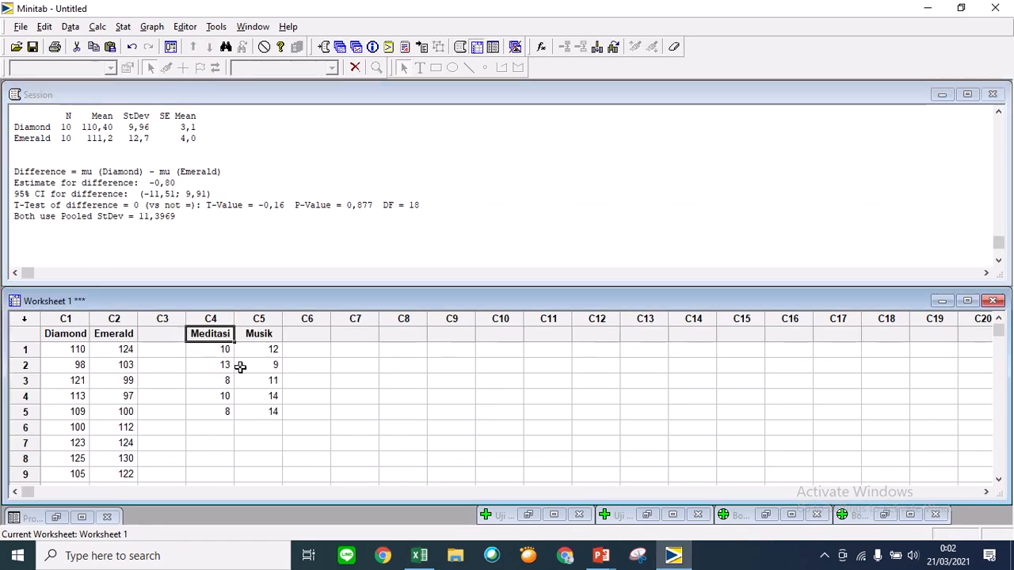
left_click(326, 384)
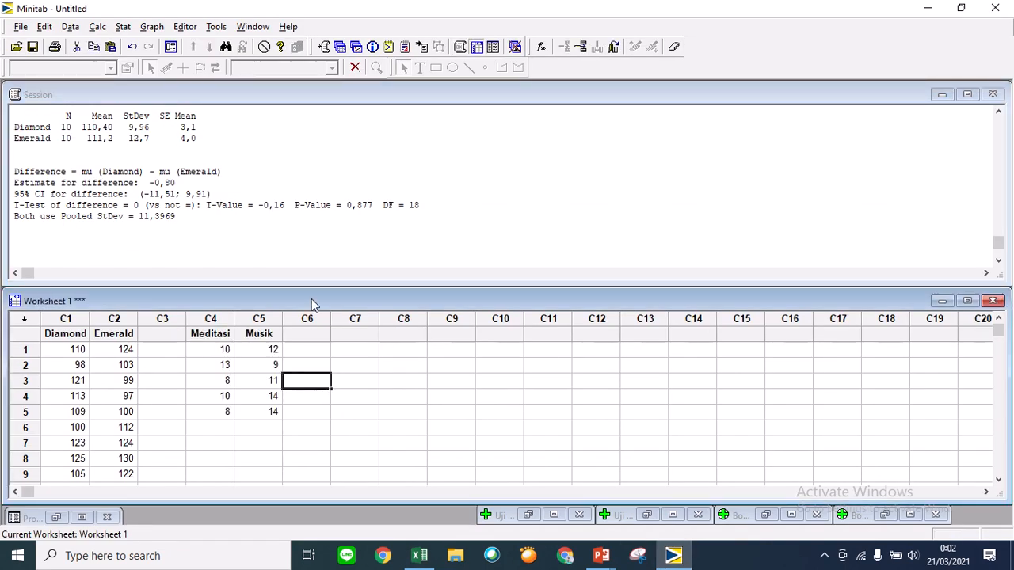
Run a Paired t test in Minitab with Meditasi as the first sample and Musik as the second sample.
left_click(123, 27)
mouse_move(136, 44)
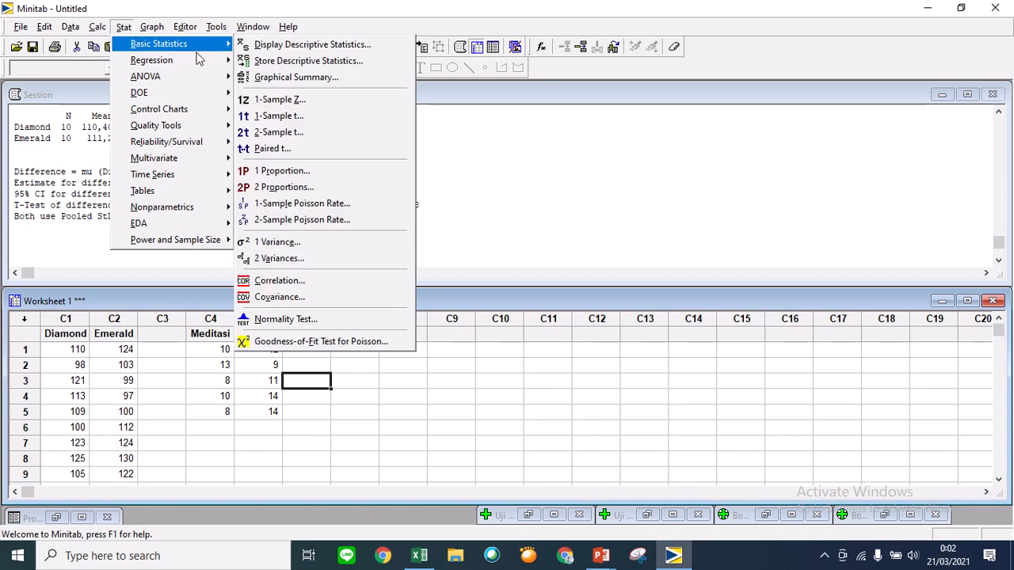
left_click(286, 151)
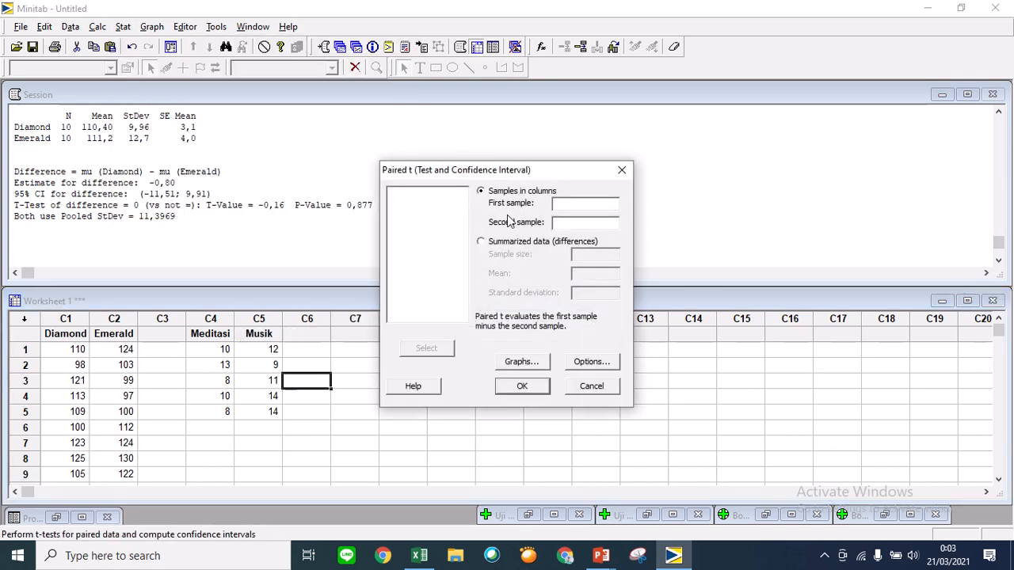
left_click(560, 205)
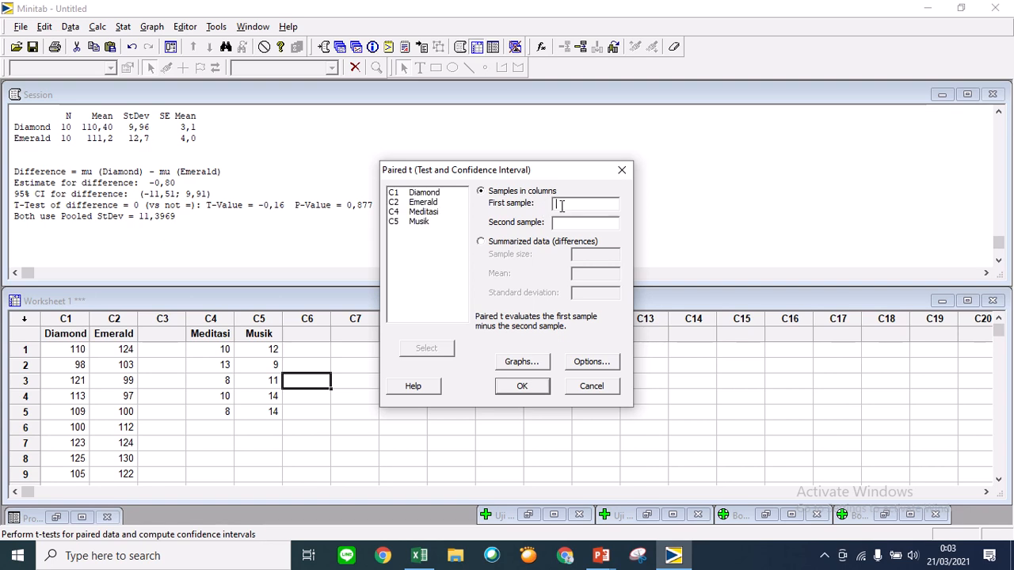
double_click(439, 211)
double_click(418, 223)
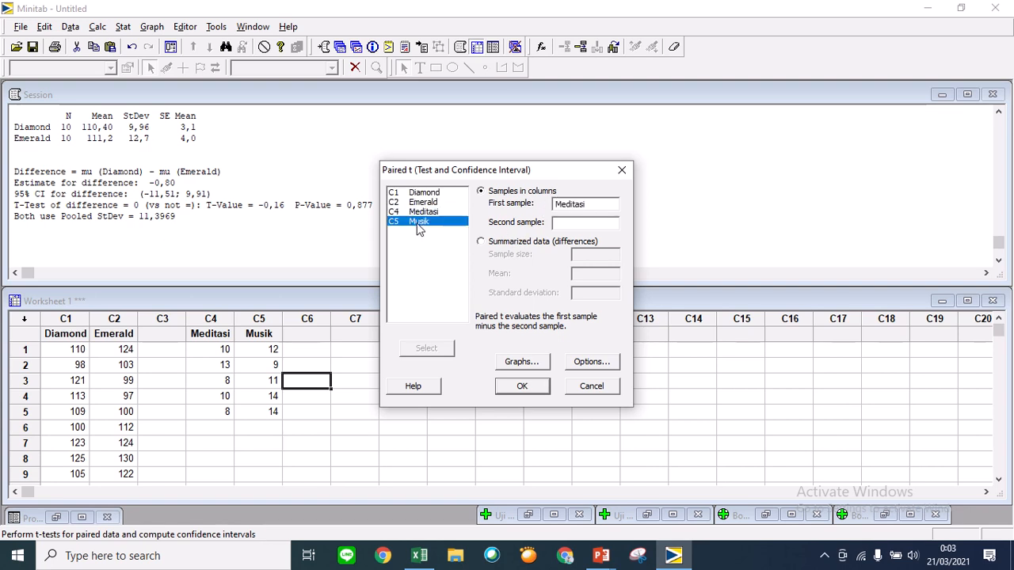
left_click(525, 386)
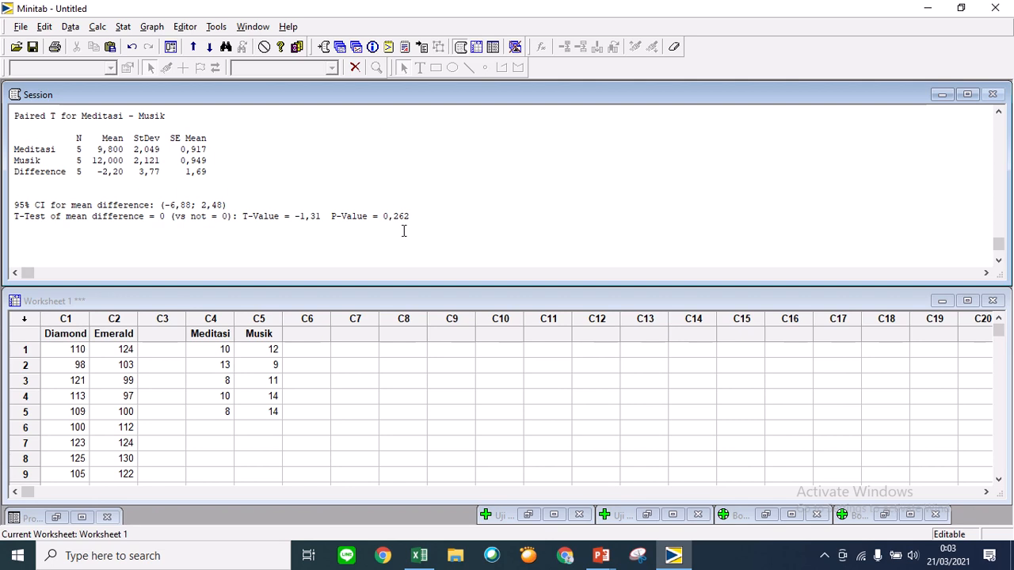
Switch back to Excel, compare the two-tailed P value in F16 with Minitab's result, and clear the copy marquee.
left_click(419, 555)
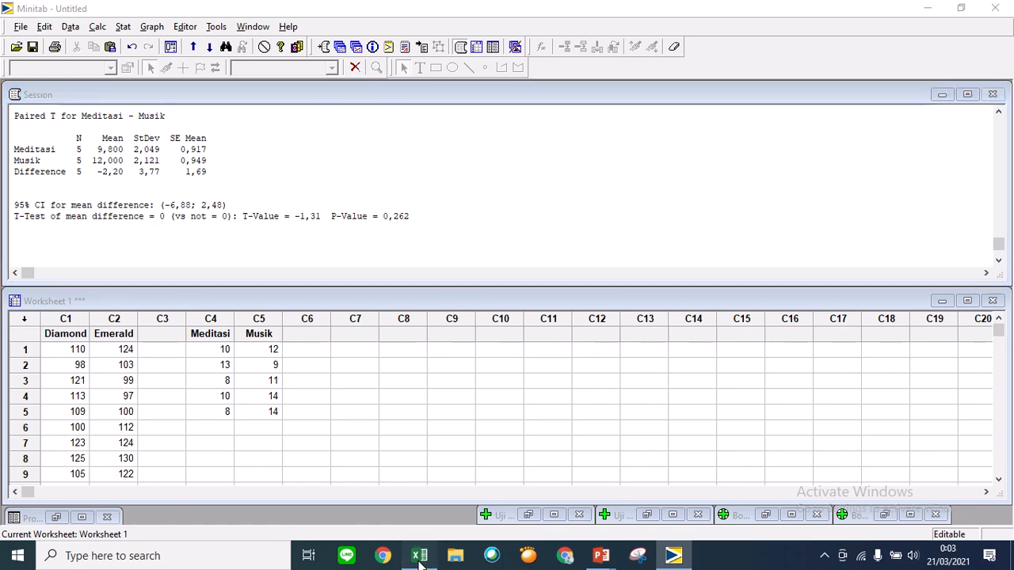
left_click(306, 391)
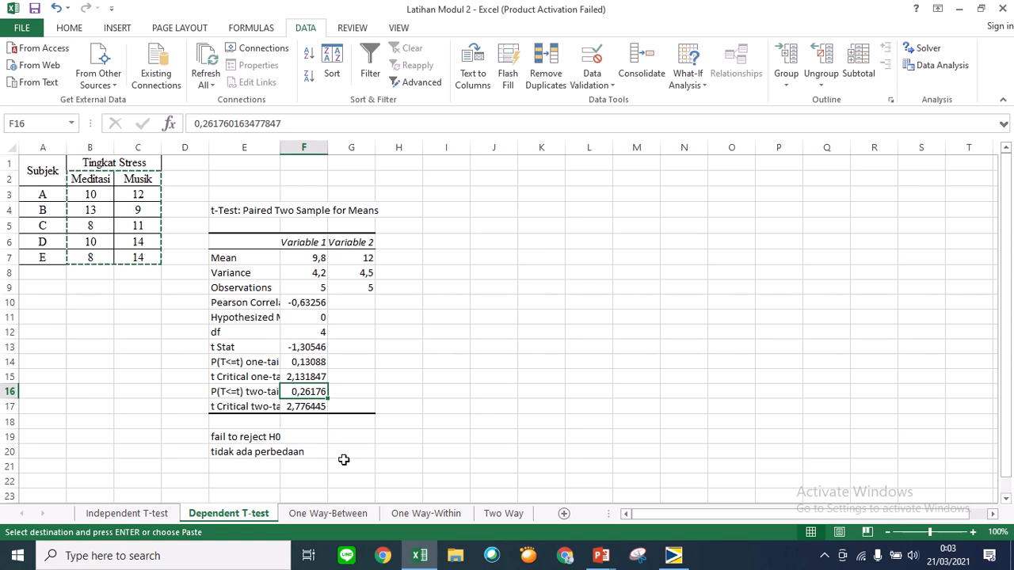
left_click(446, 464)
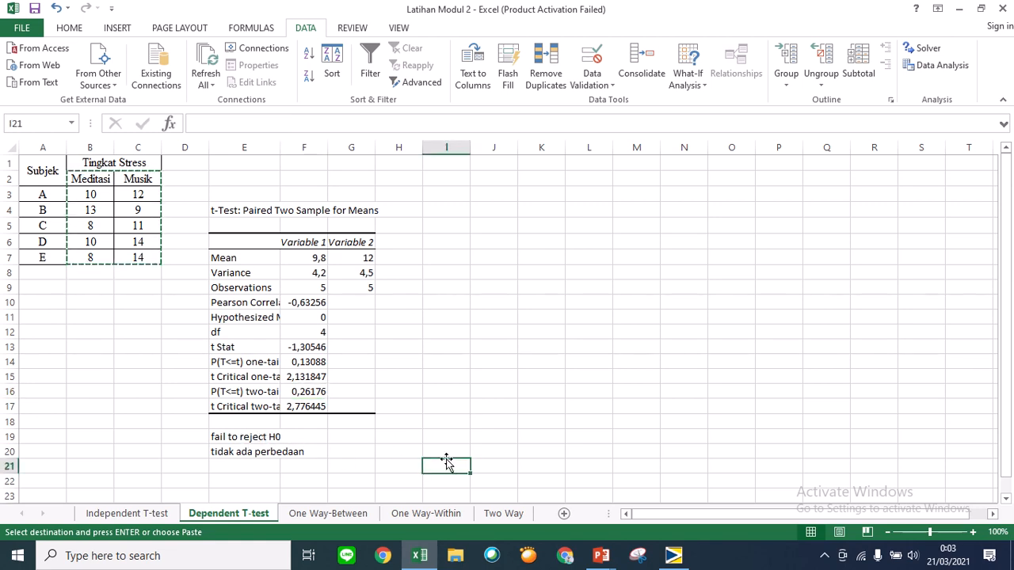
key("Escape")
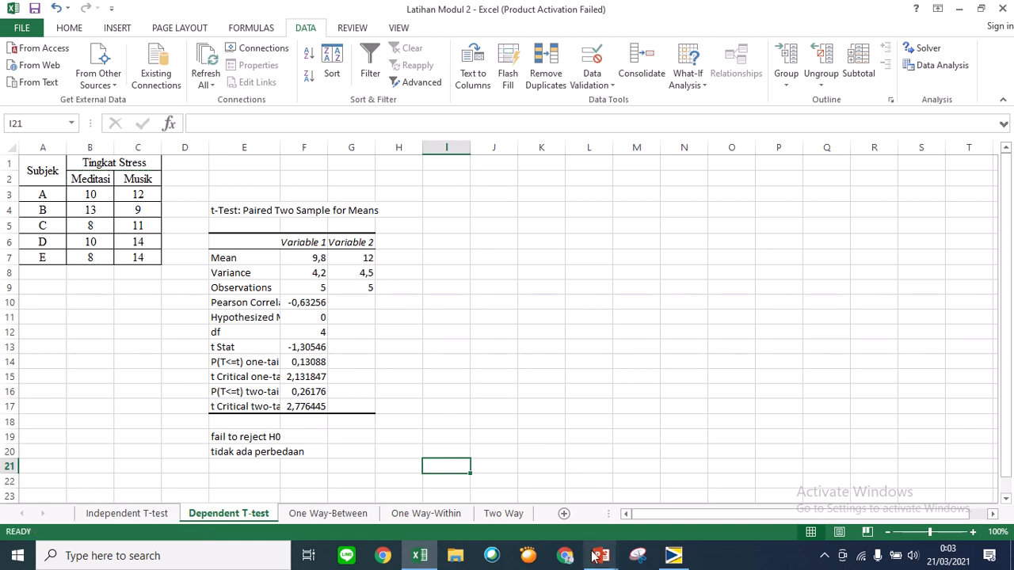
Switch to the Latihan Soal Modul 2 presentation in PowerPoint and open the one-way between-subjects ANOVA problem on slide 4.
mouse_move(602, 559)
left_click(655, 501)
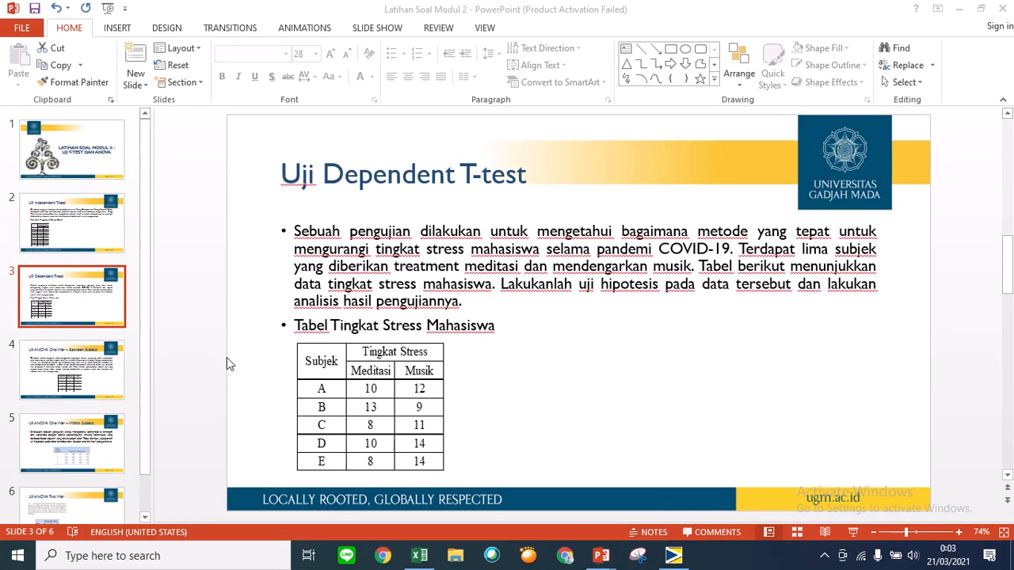
left_click(118, 367)
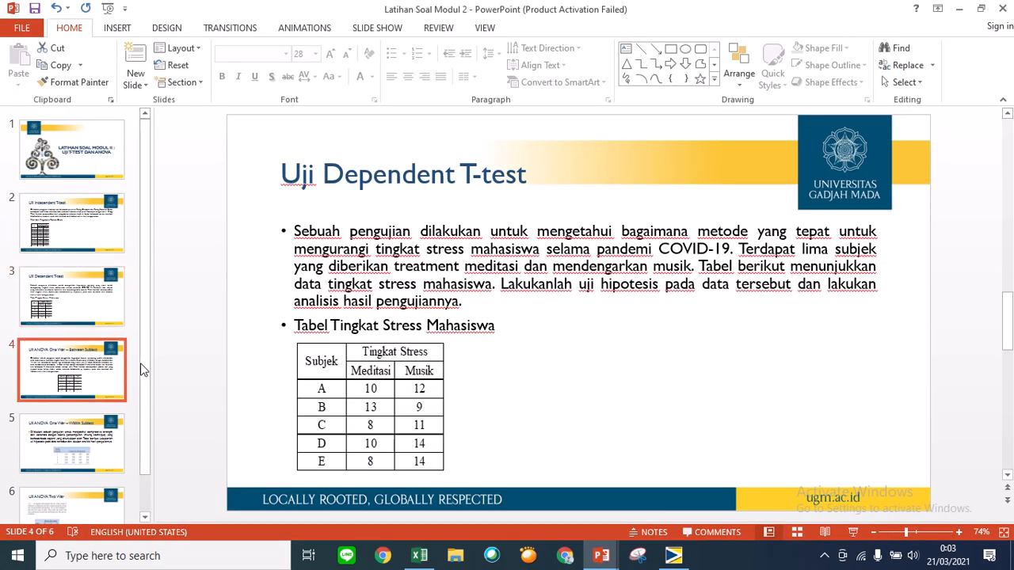
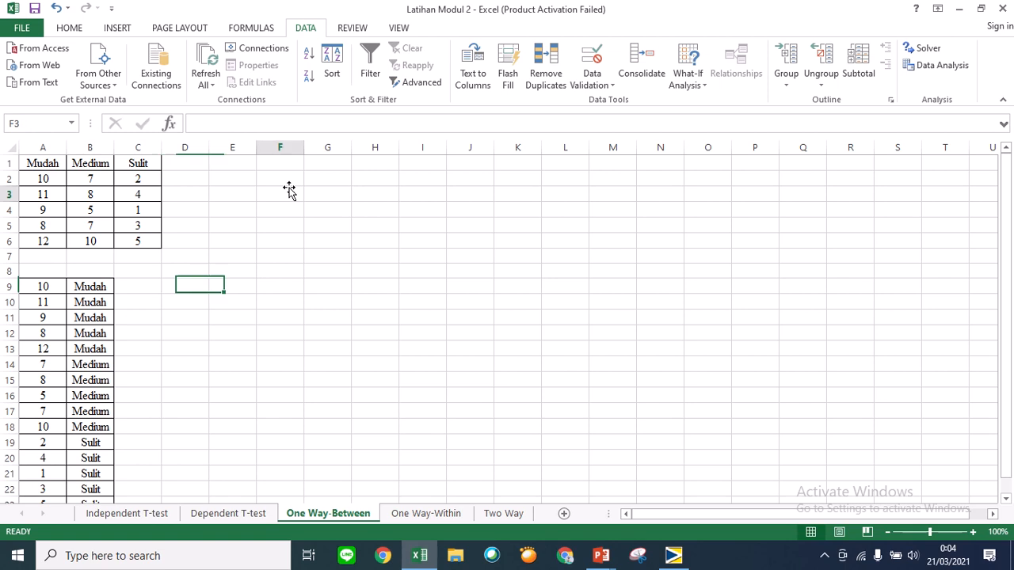
Open the Anova: Single Factor analysis tool on the One Way-Between sheet.
left_click(289, 191)
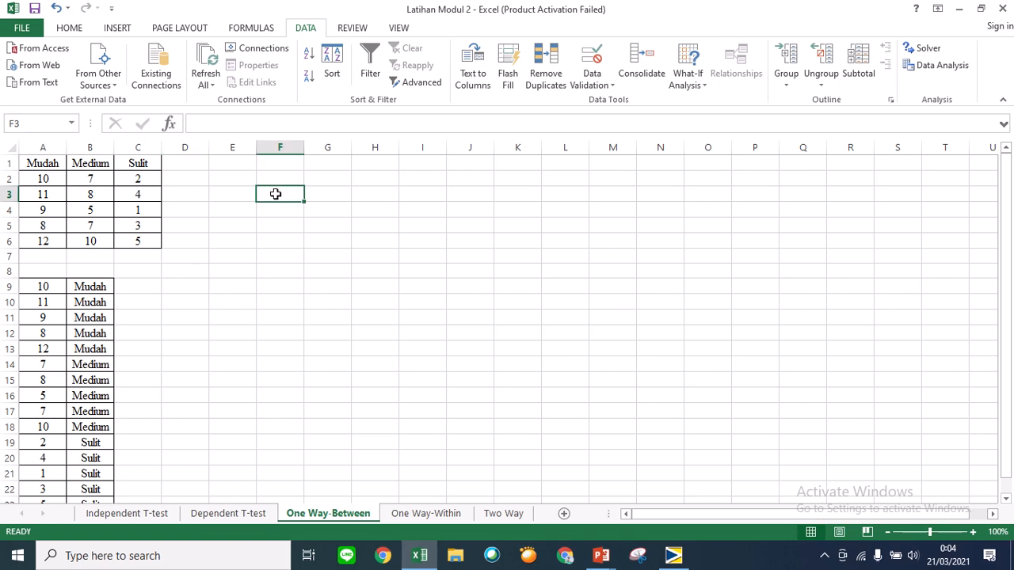
left_click(241, 179)
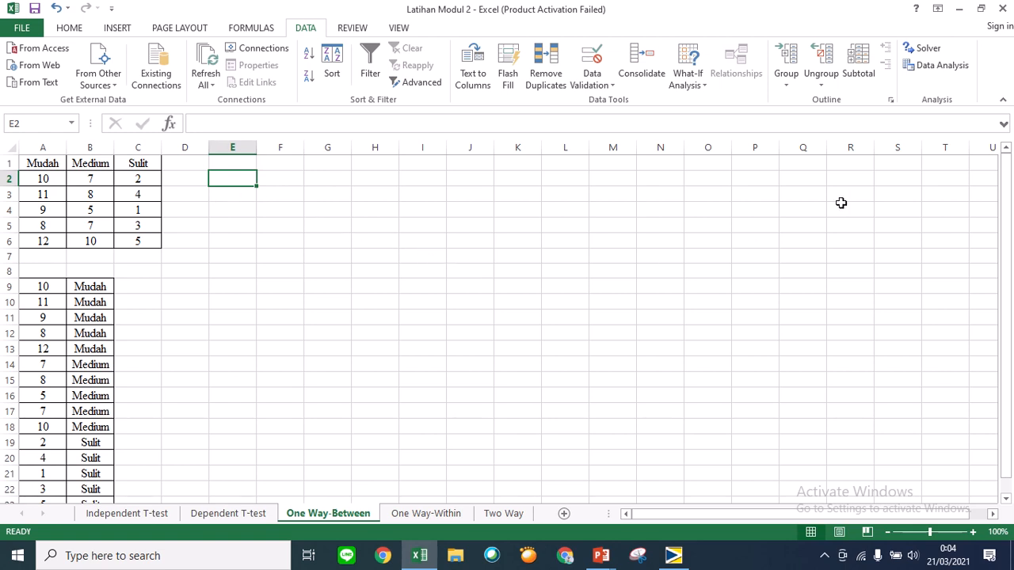
left_click(942, 66)
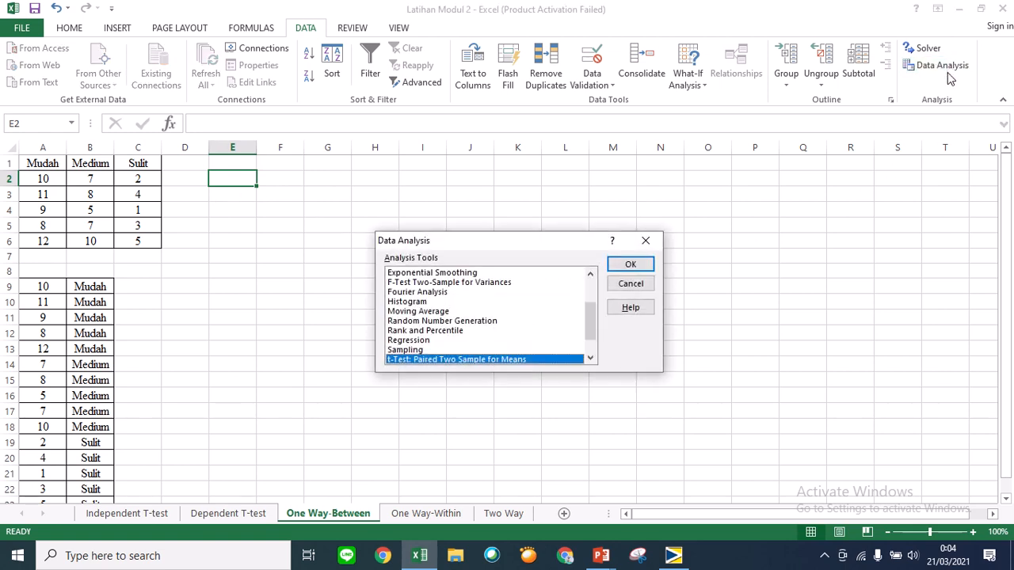
scroll(449, 343, "up", 2)
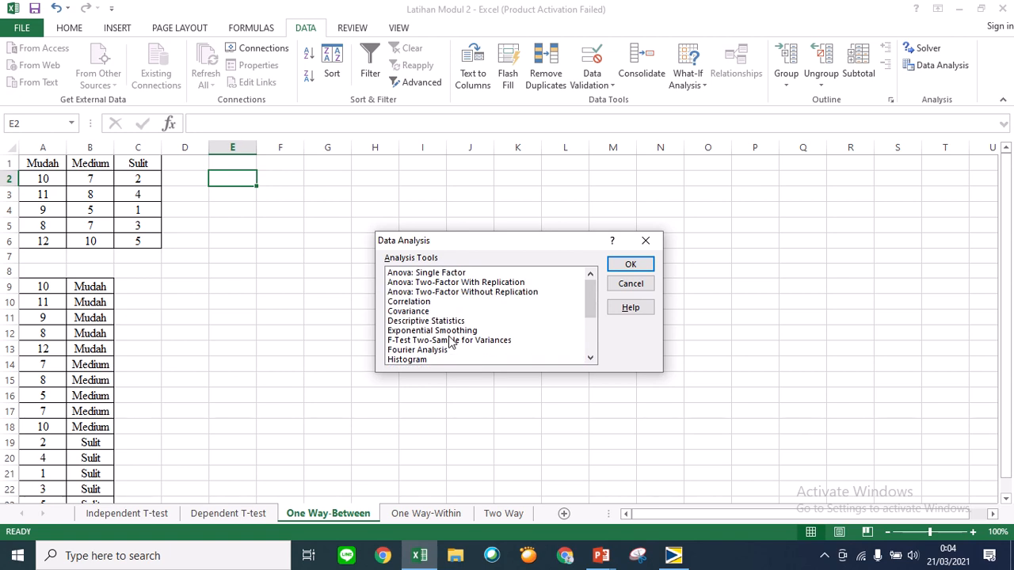
left_click(448, 275)
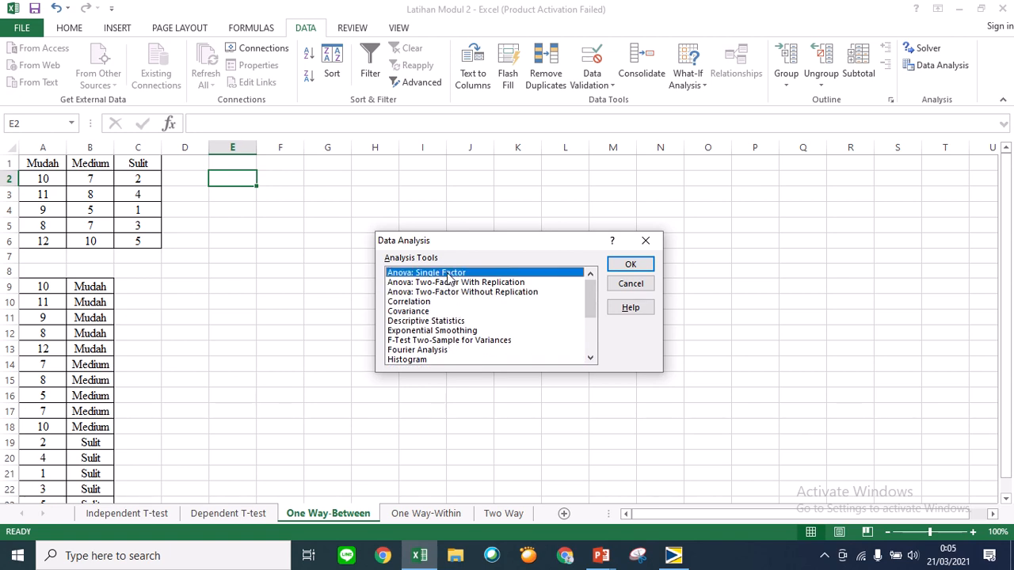
left_click(630, 264)
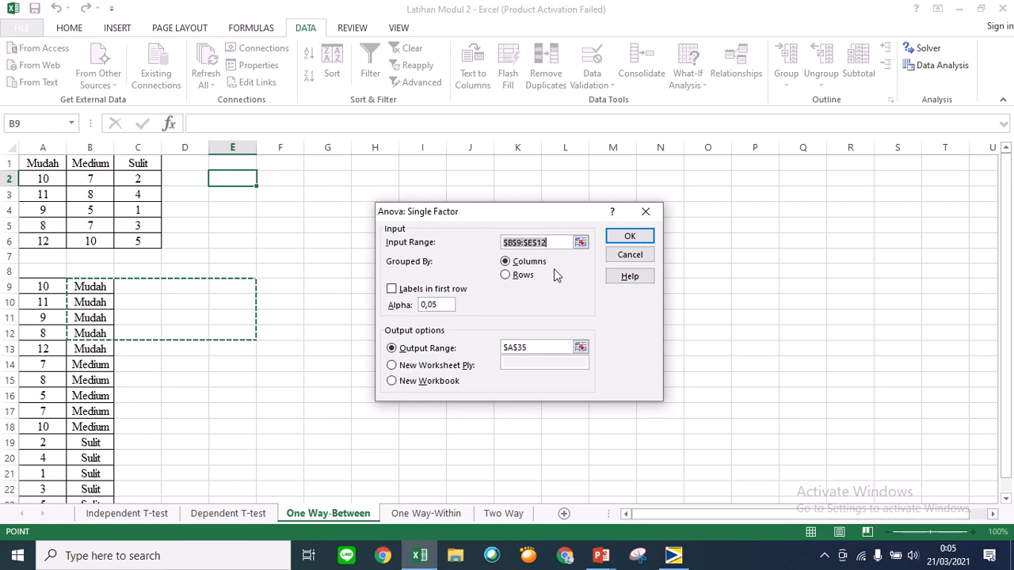
Replace the ANOVA input range with the Mudah, Medium and Sulit values in A2:C6, without the headers.
left_click(557, 242)
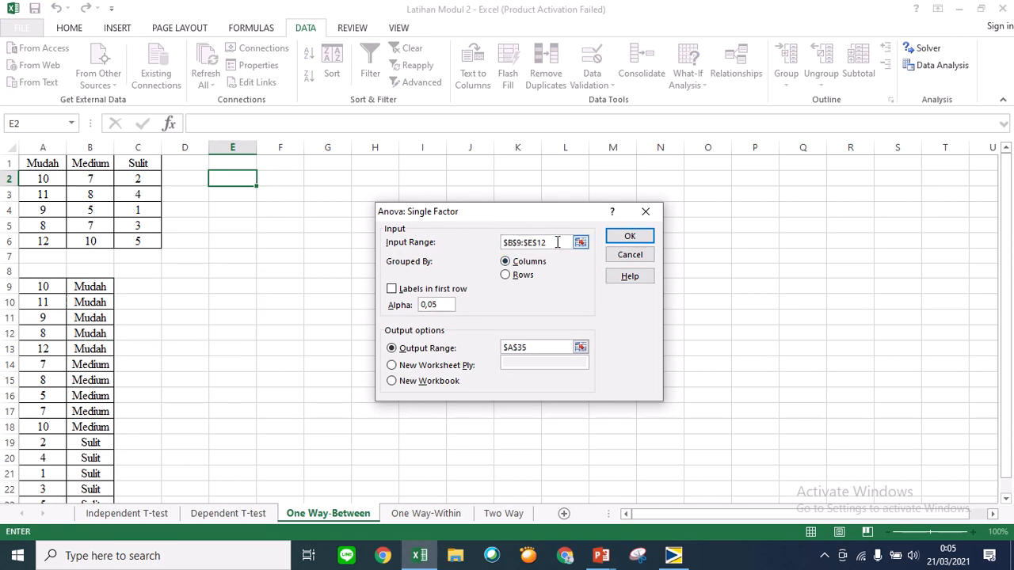
key("BackSpace")
key("BackSpace")
key("BackSpace")
key("BackSpace")
key("BackSpace")
key("BackSpace")
key("BackSpace")
key("BackSpace")
key("BackSpace")
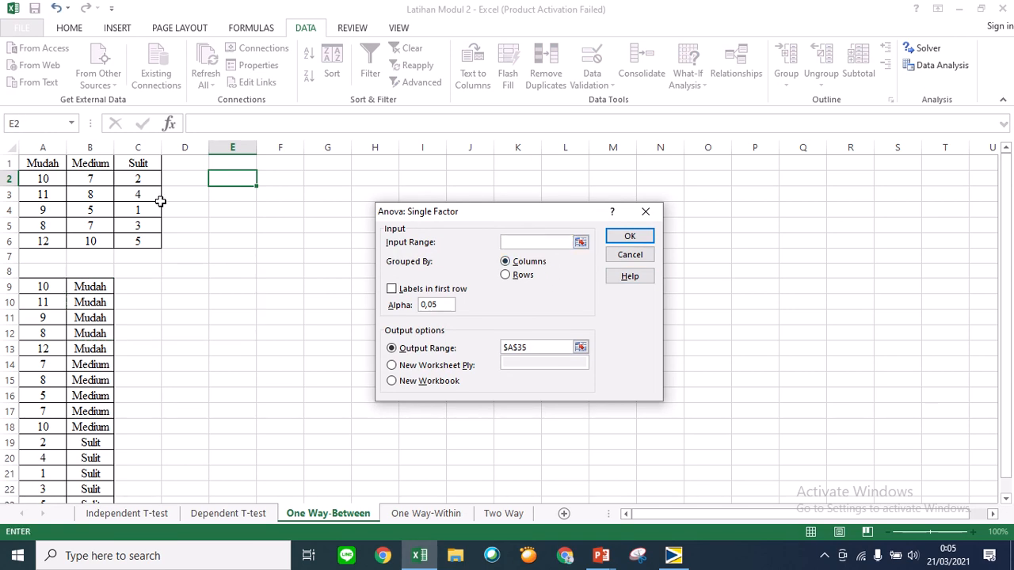
left_click_drag(61, 180, 137, 241)
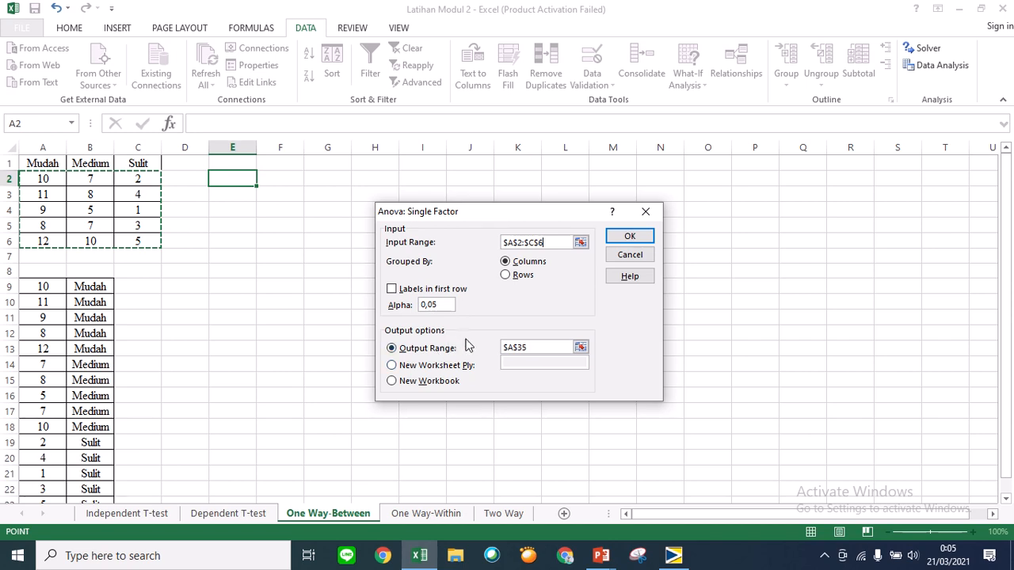
Set the output range to F2 and run the single-factor ANOVA.
left_click(530, 349)
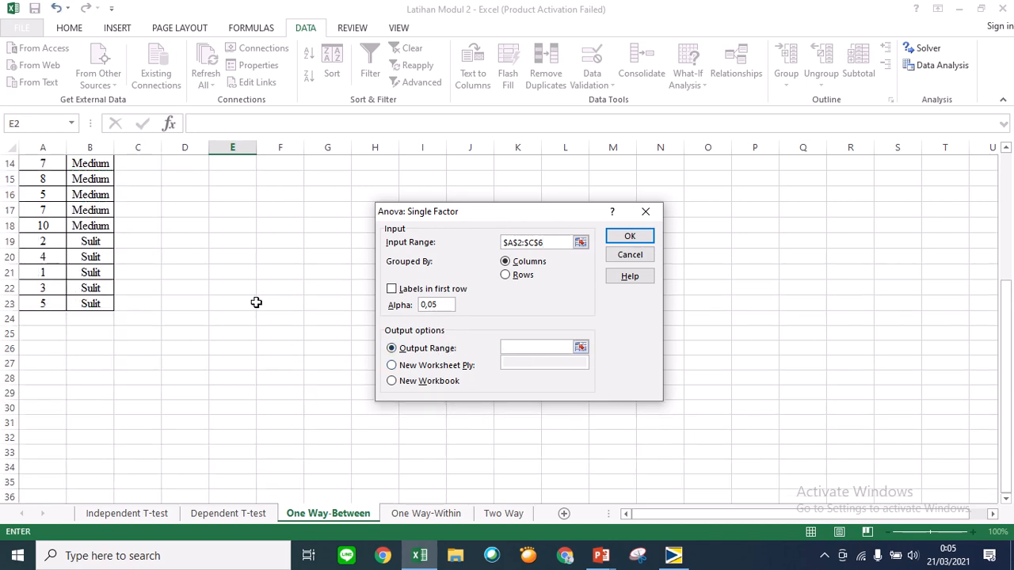
scroll(266, 299, "up", 5)
left_click(267, 175)
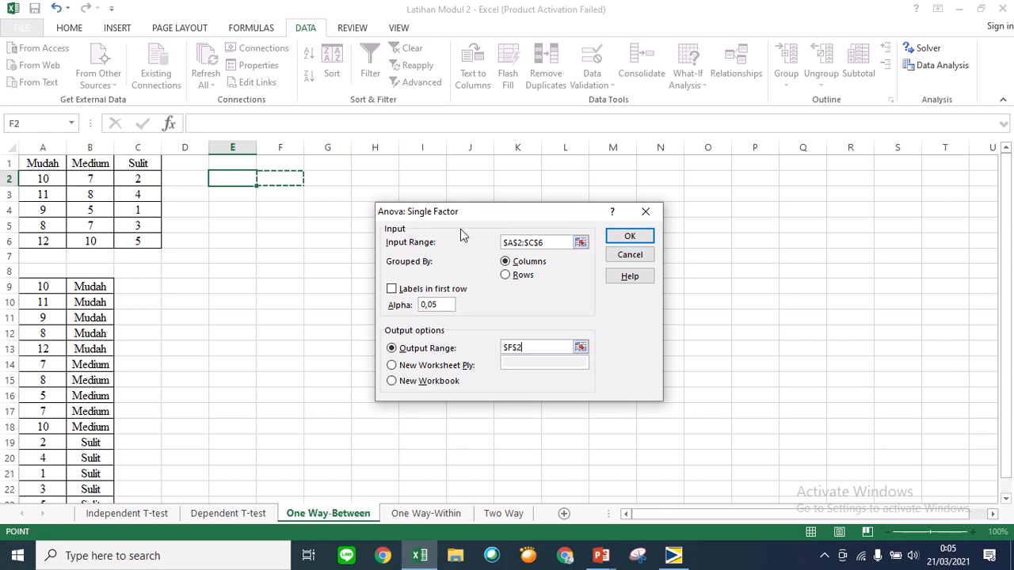
left_click(630, 236)
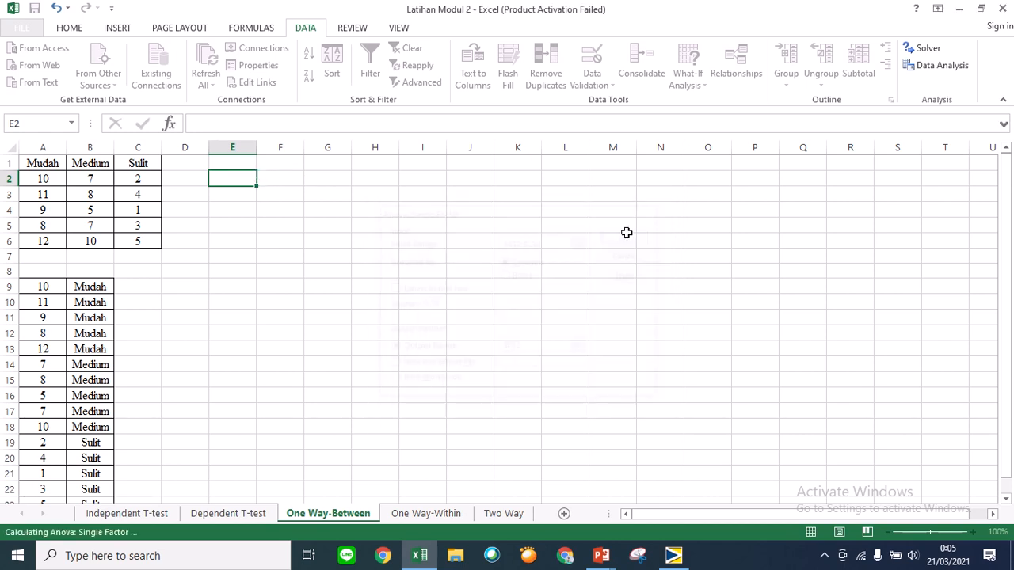
left_click(480, 429)
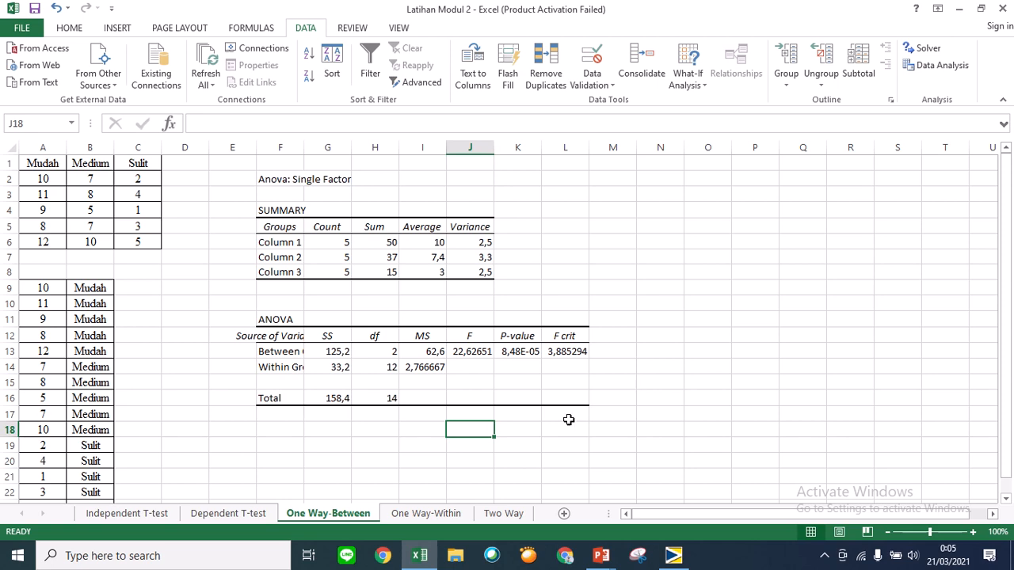
Write the conclusion below the ANOVA table, with "reject H0" in F18 and "perbedaan" in F19.
left_click(292, 430)
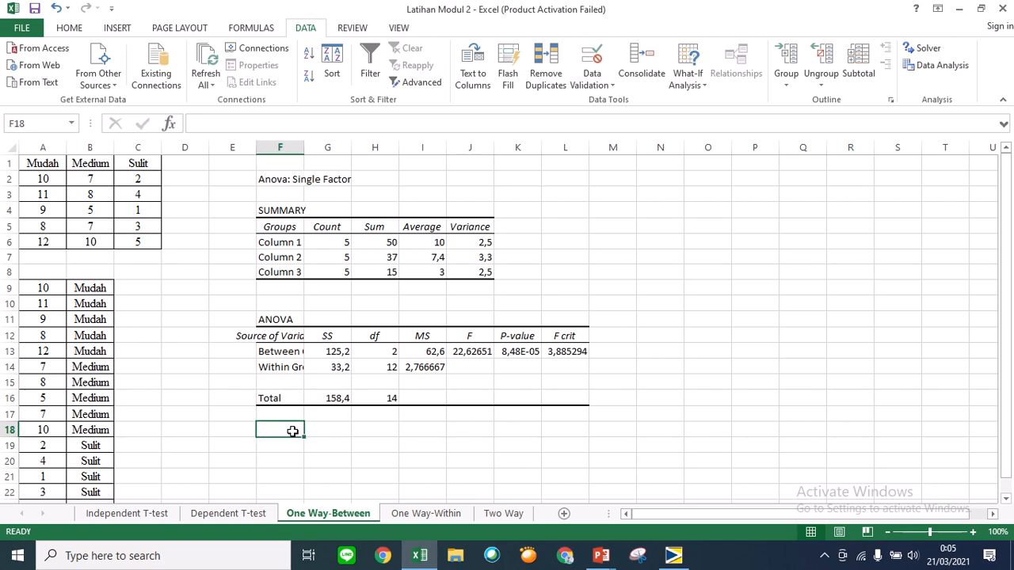
type("rej")
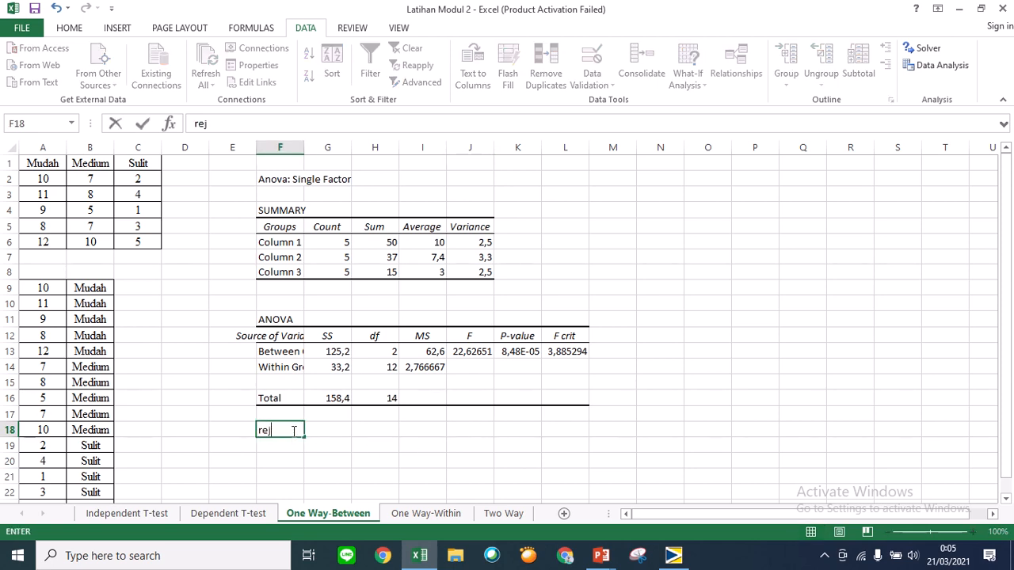
type("ect H0")
key("Return")
type("perb")
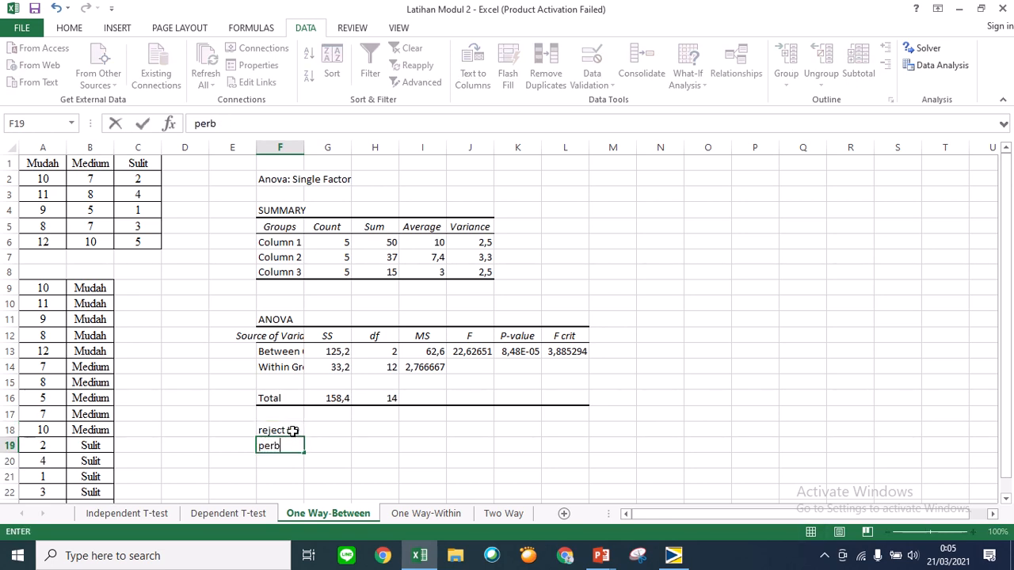
type("edaan")
key("Return")
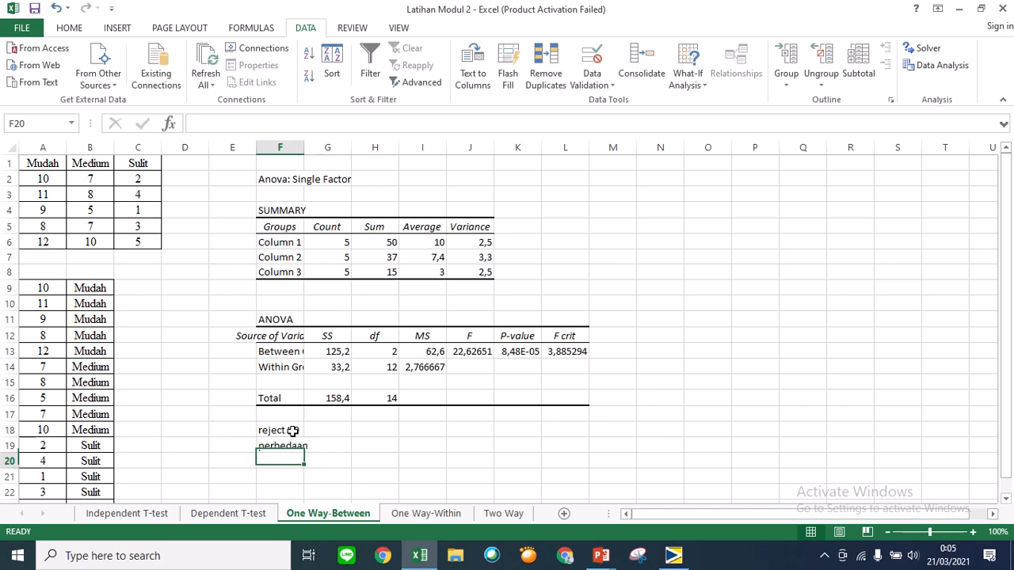
left_click(204, 396)
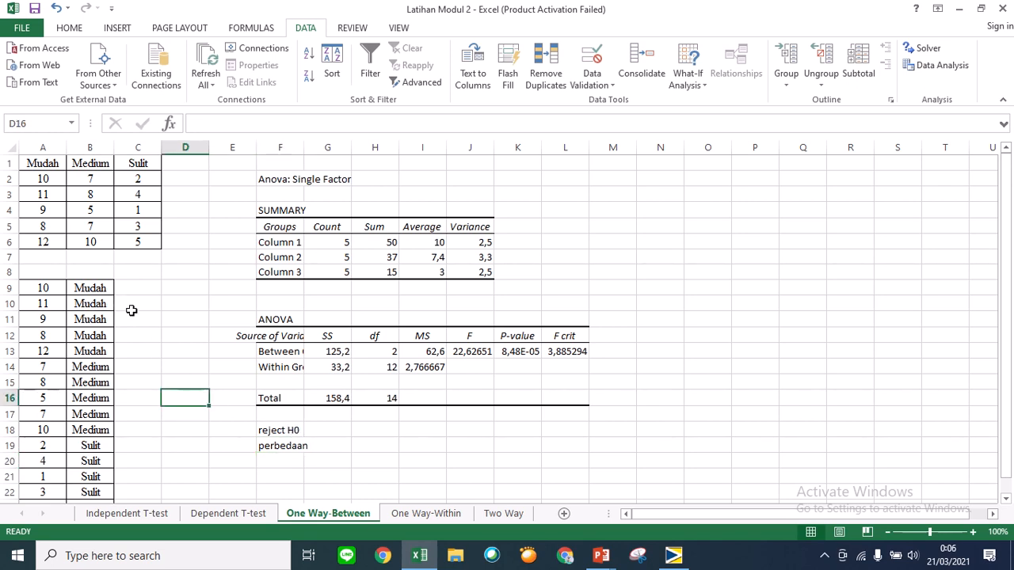
Copy the stacked scores and difficulty labels in A9:B23 and switch to Minitab.
scroll(154, 302, "down", 1)
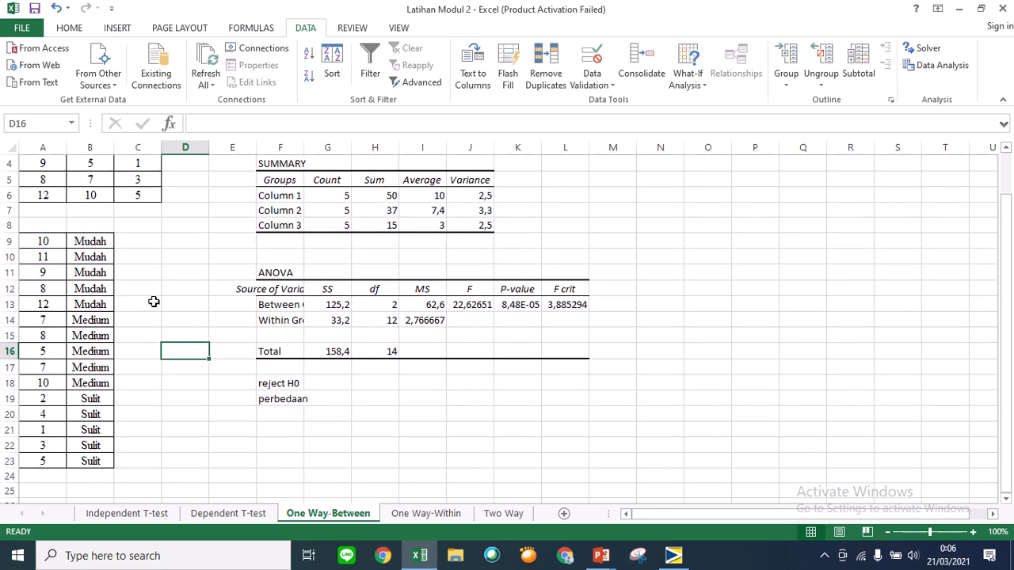
scroll(153, 302, "up", 1)
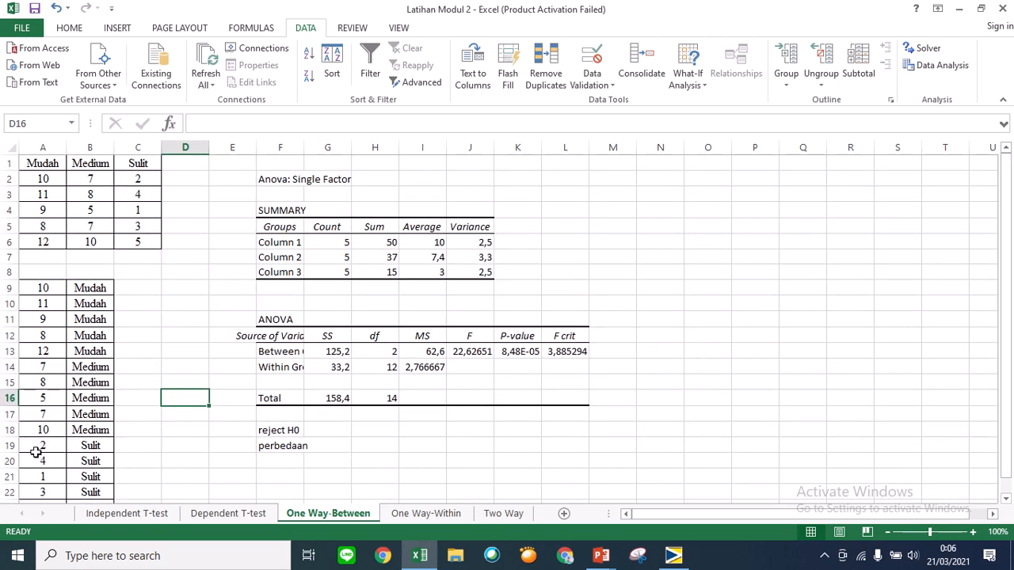
left_click(44, 275)
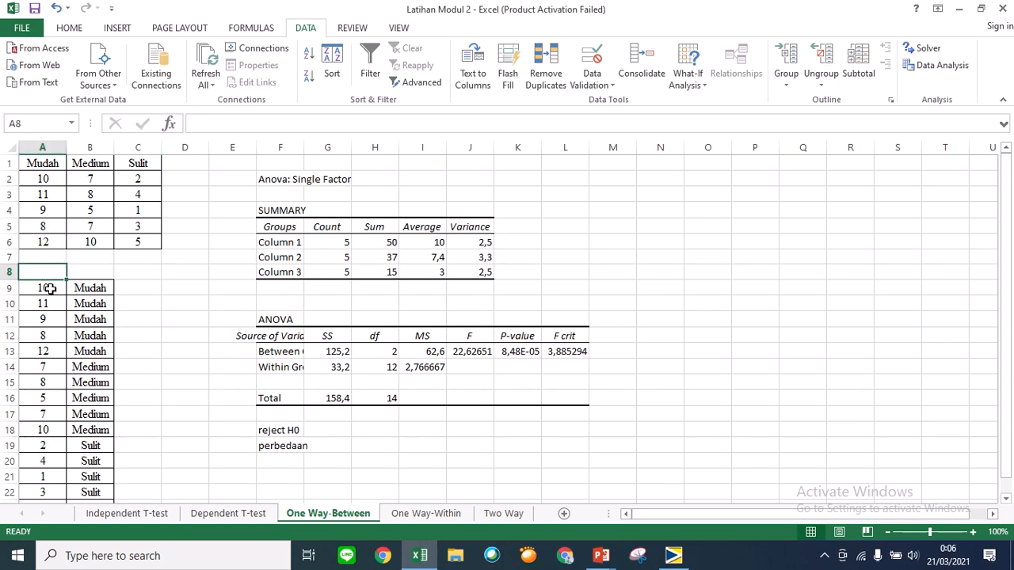
left_click_drag(44, 288, 77, 473)
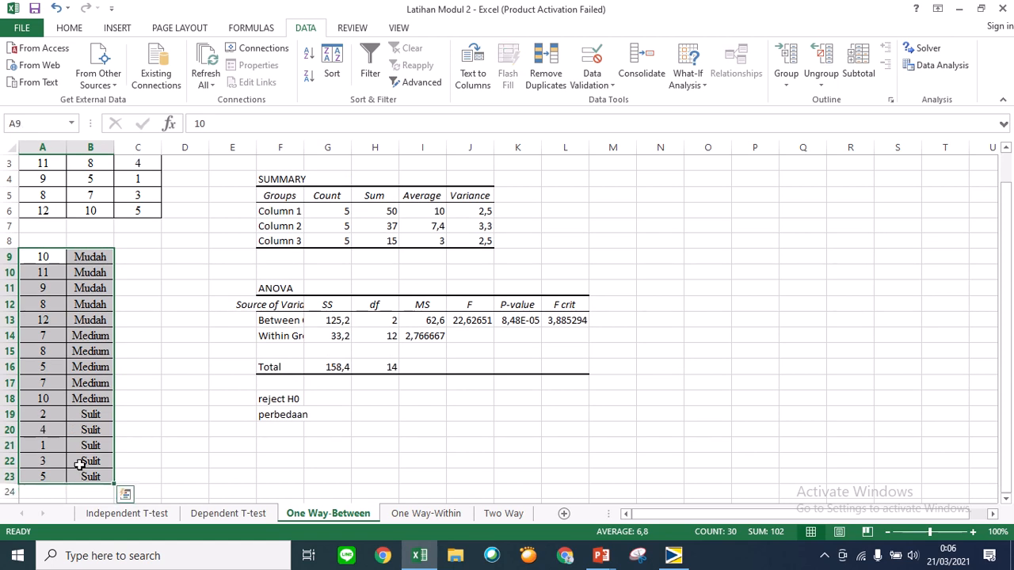
key("ctrl+c")
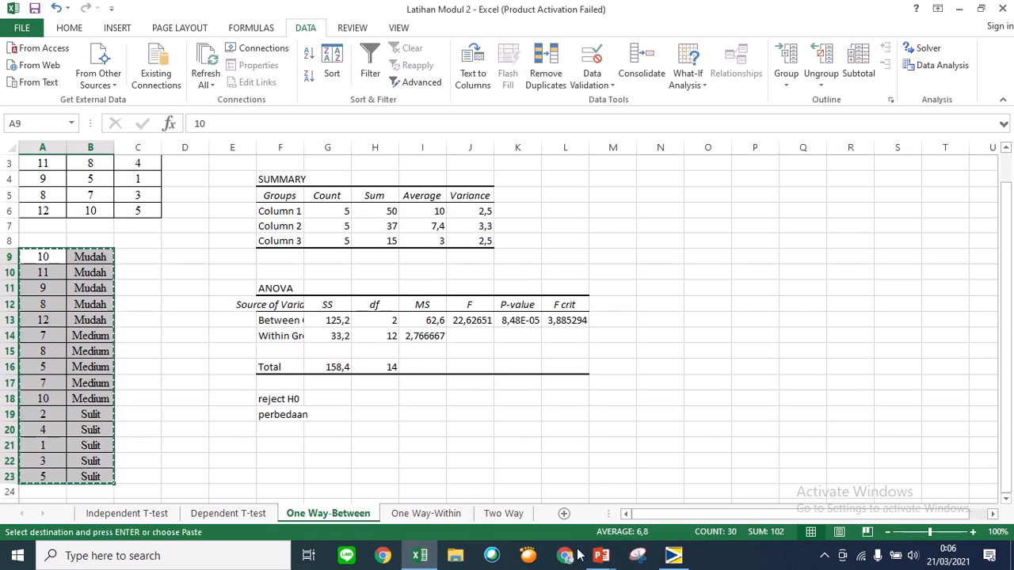
left_click(674, 556)
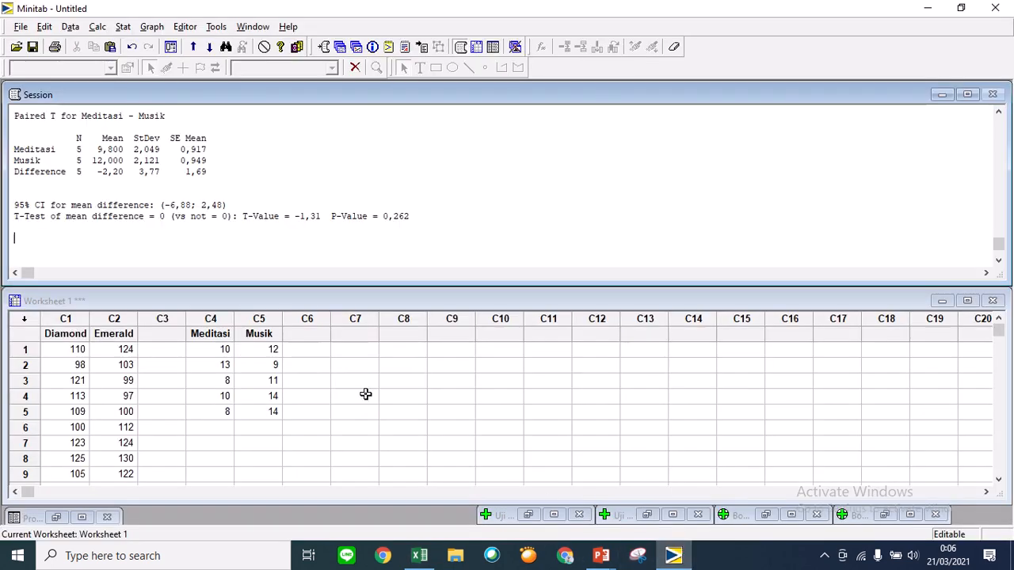
left_click(340, 336)
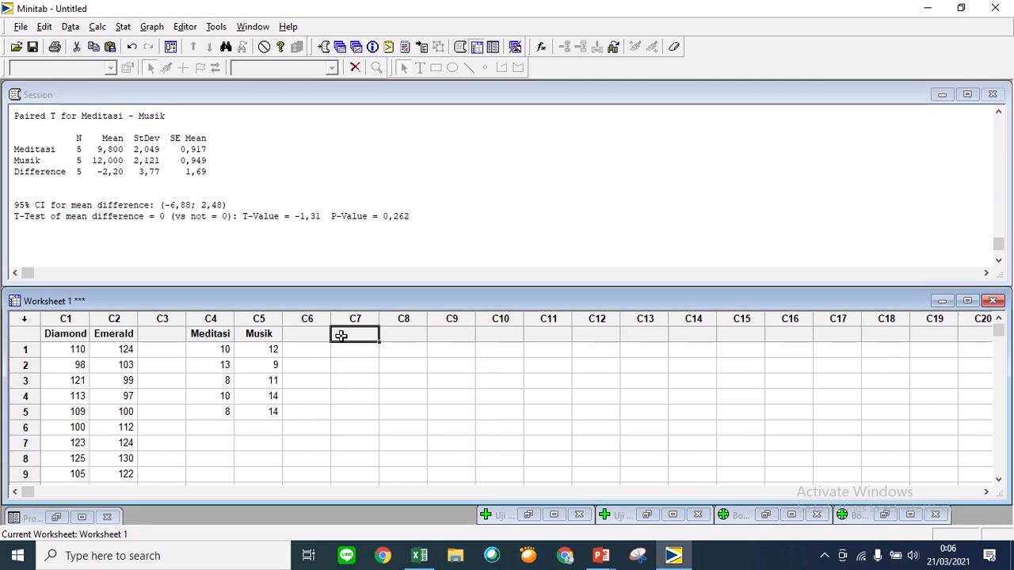
key("ctrl+v")
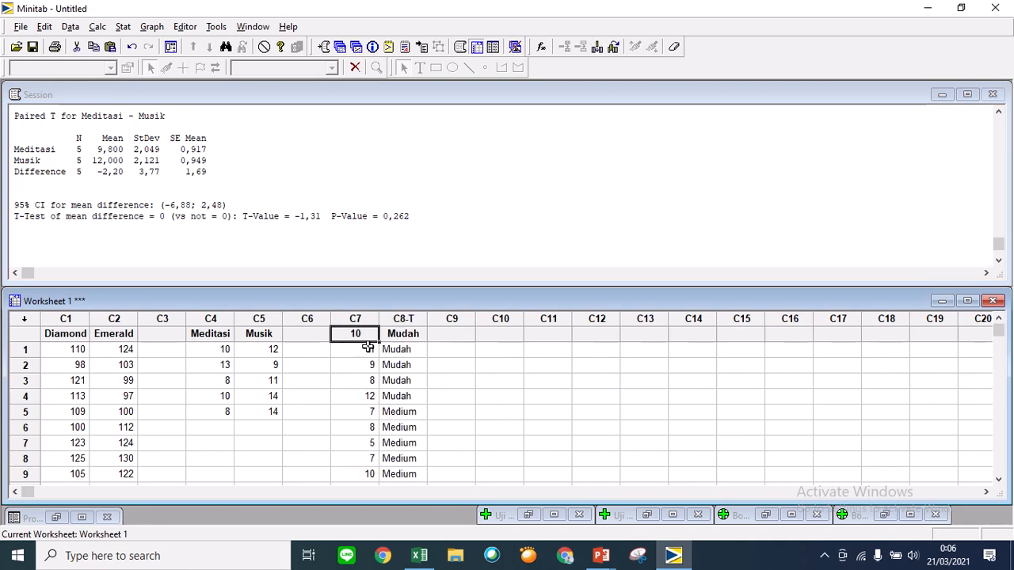
key("ctrl+z")
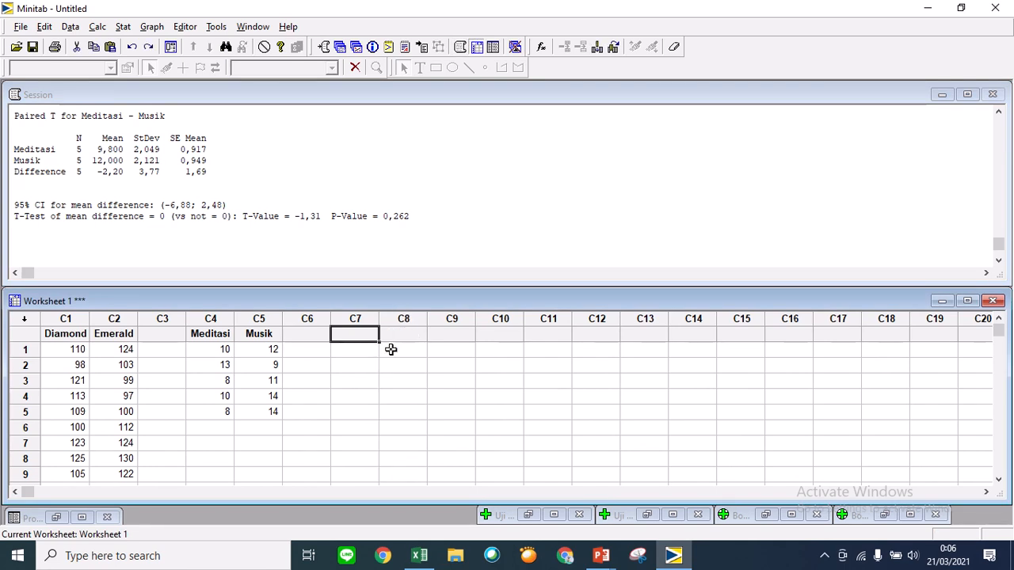
Paste the stacked scores and difficulty labels into columns C7 and C8, starting at data row 1.
left_click(359, 349)
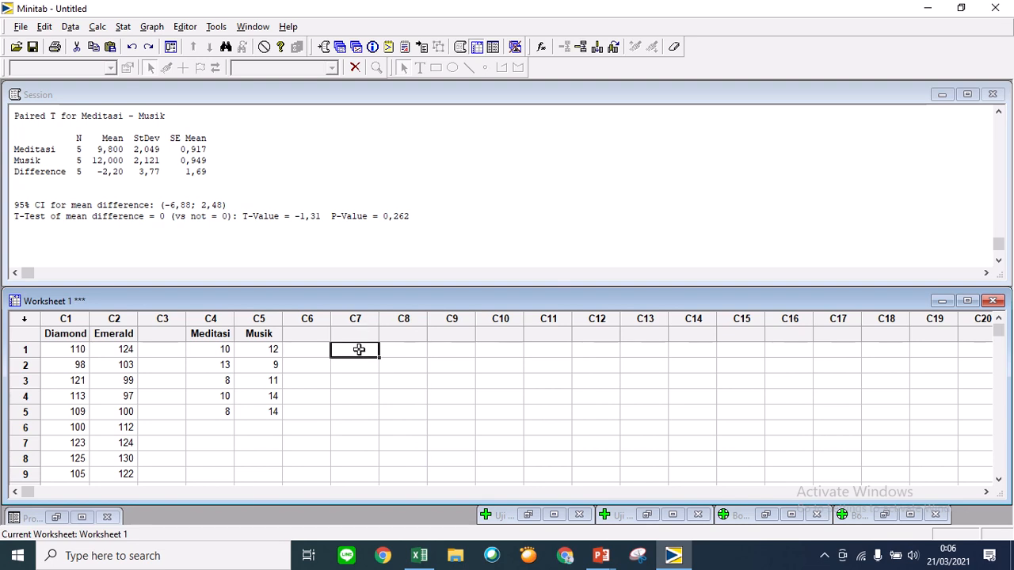
key("ctrl+v")
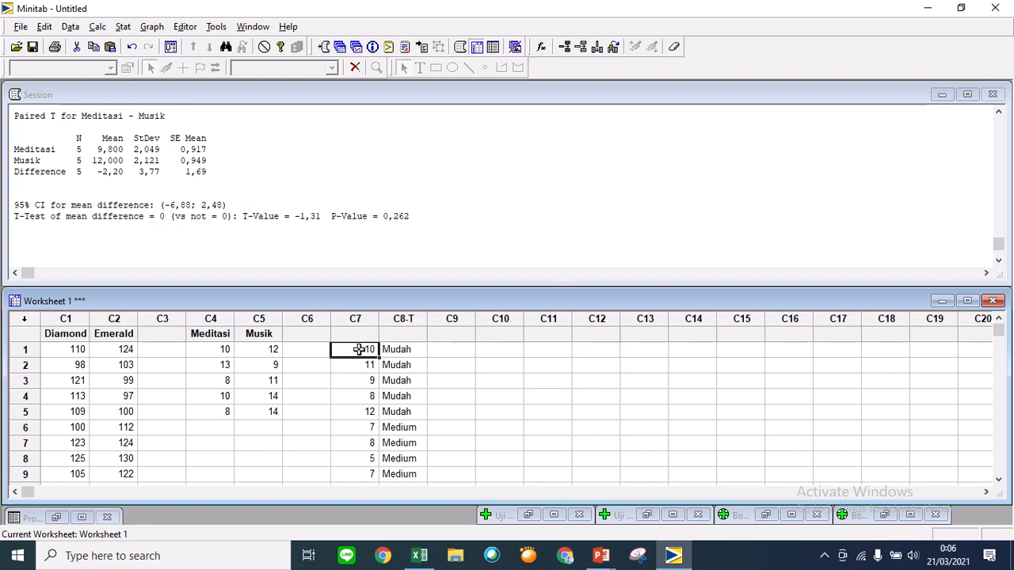
left_click(436, 355)
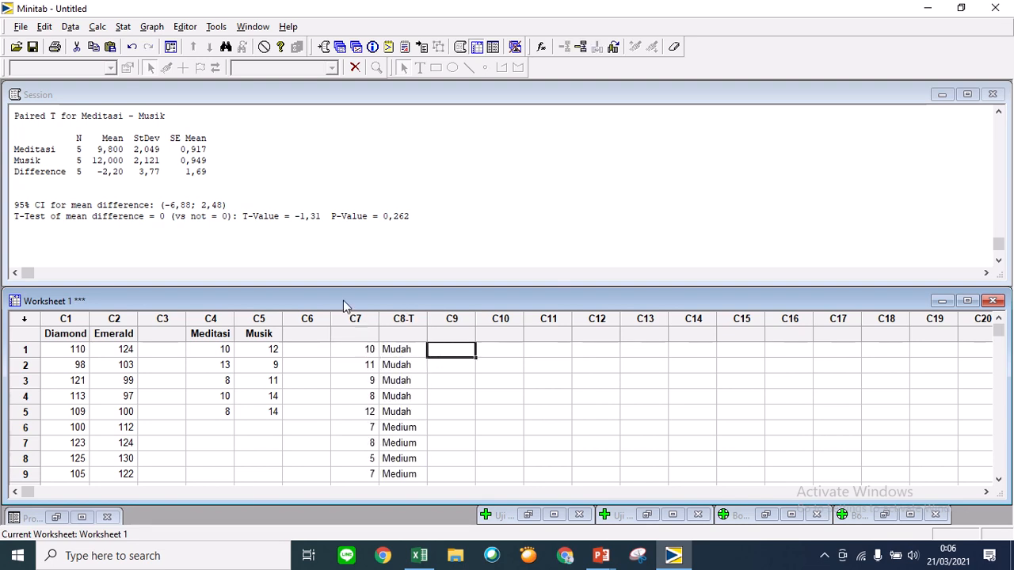
Run a one-way ANOVA on the stacked data with C7 as the response and C8 as the factor.
left_click(123, 26)
mouse_move(152, 27)
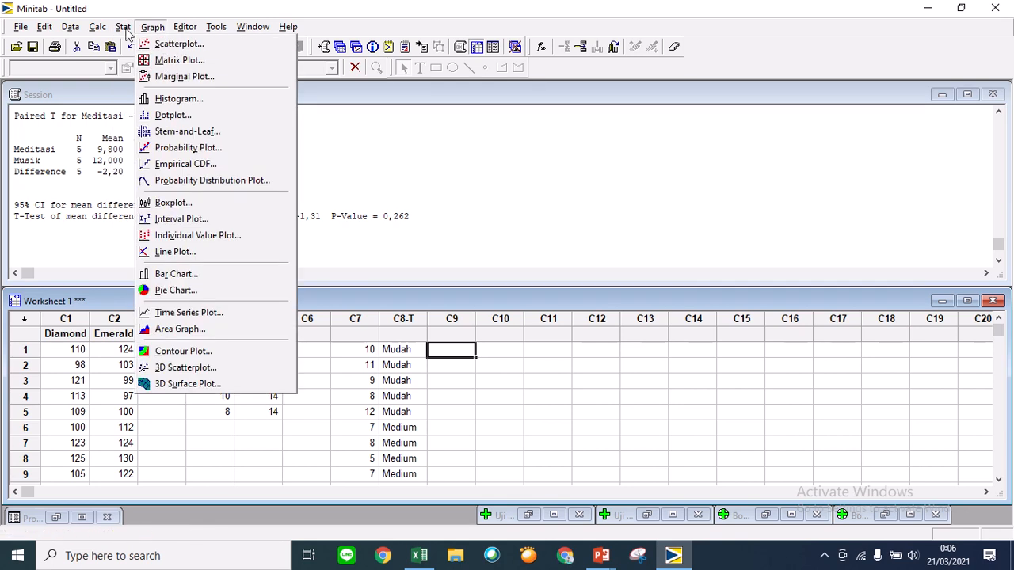
mouse_move(205, 75)
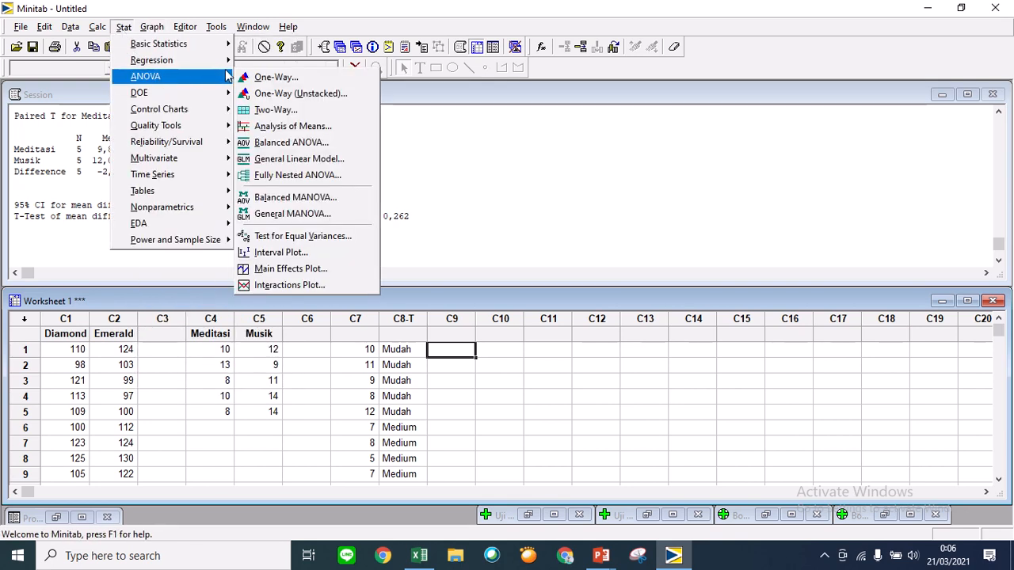
left_click(301, 82)
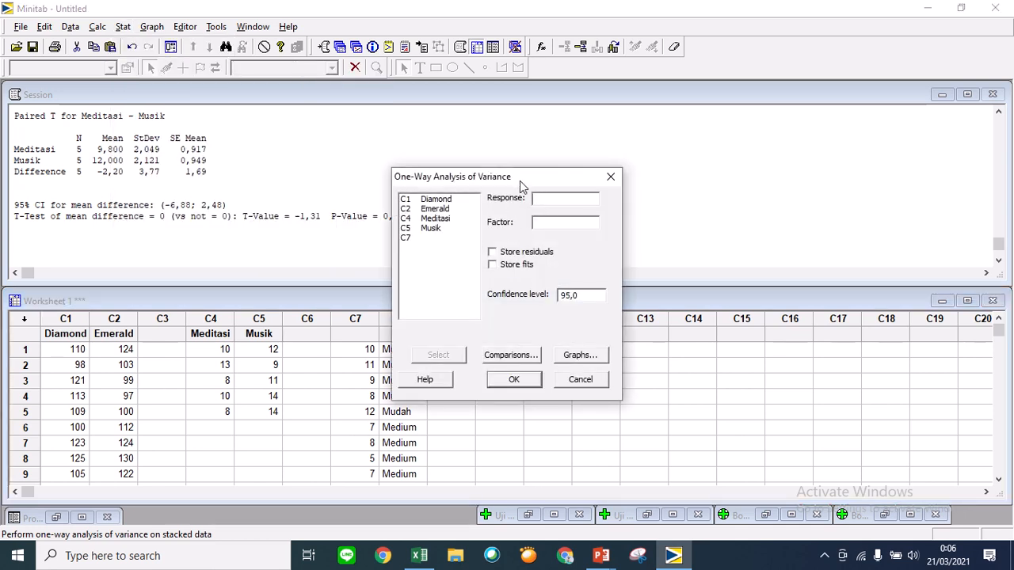
left_click_drag(523, 179, 627, 172)
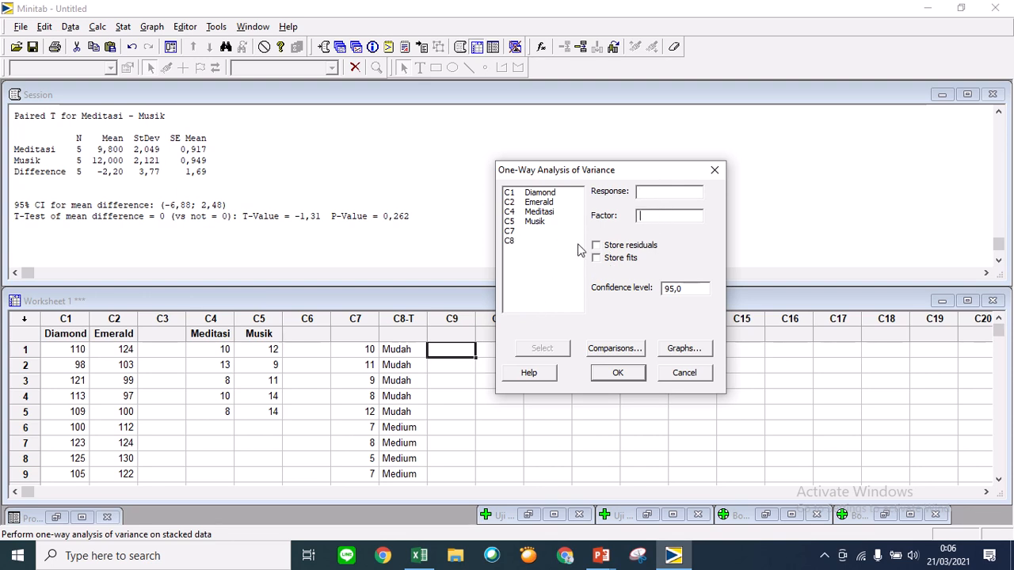
double_click(510, 232)
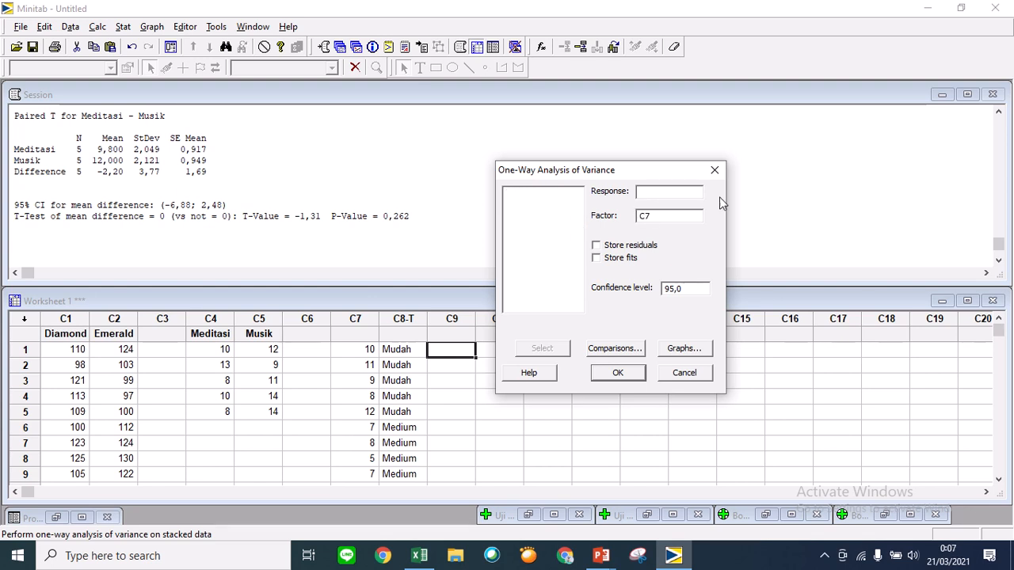
left_click(676, 192)
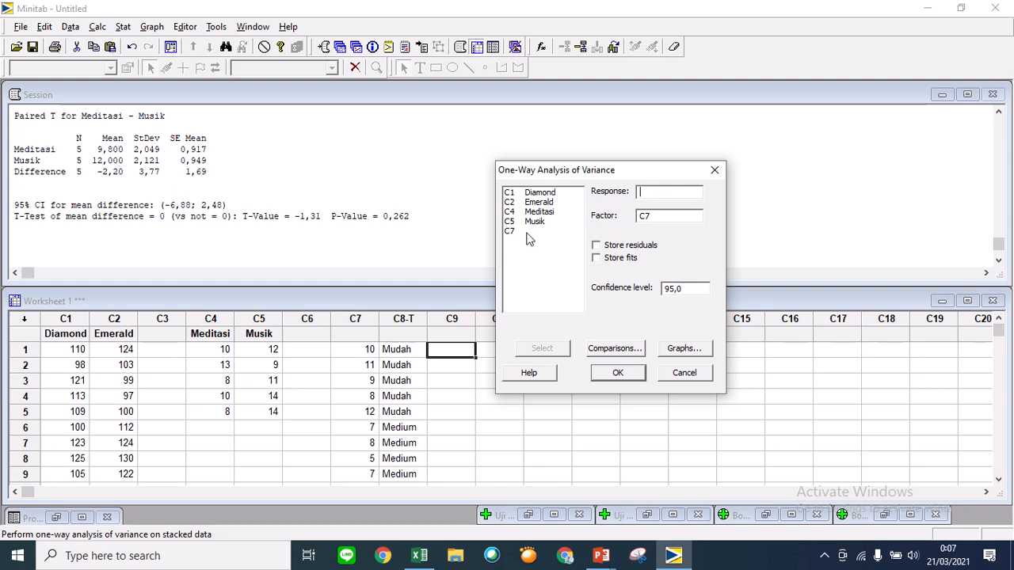
left_click(661, 215)
double_click(508, 233)
double_click(510, 241)
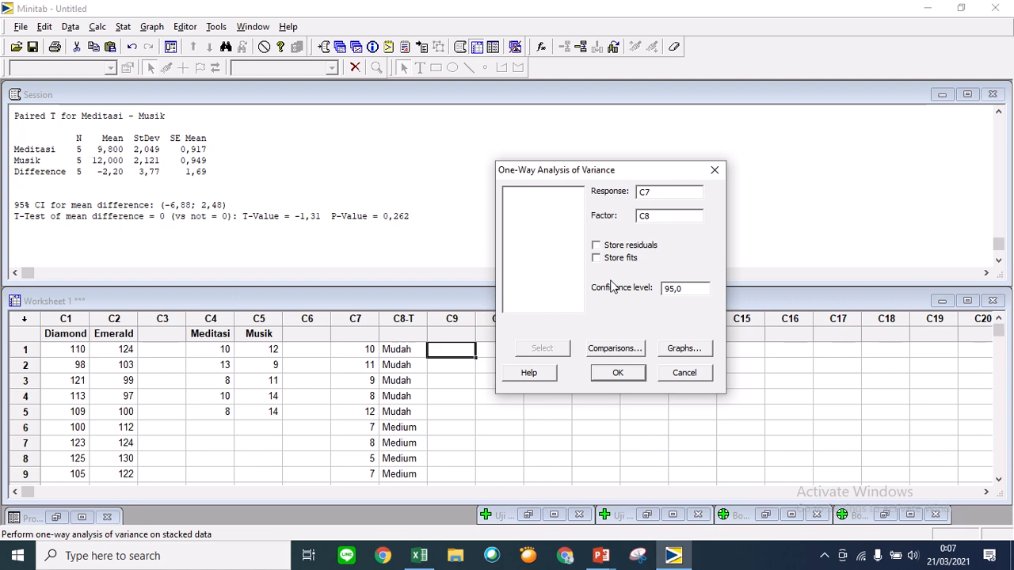
left_click(619, 373)
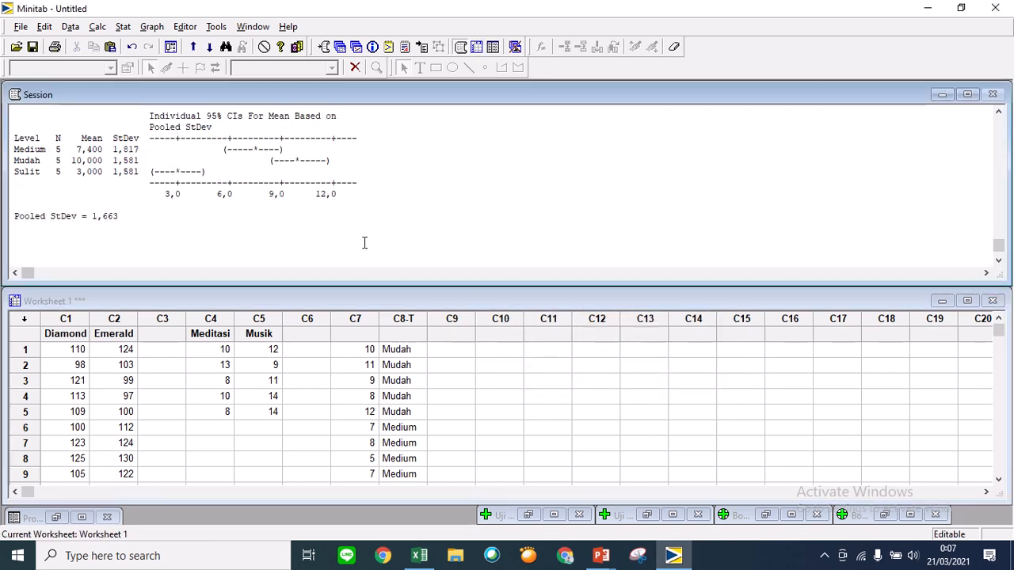
Examine the one-way ANOVA table in the session output and switch to Excel to compare it with the One Way-Between results.
scroll(159, 234, "up", 1)
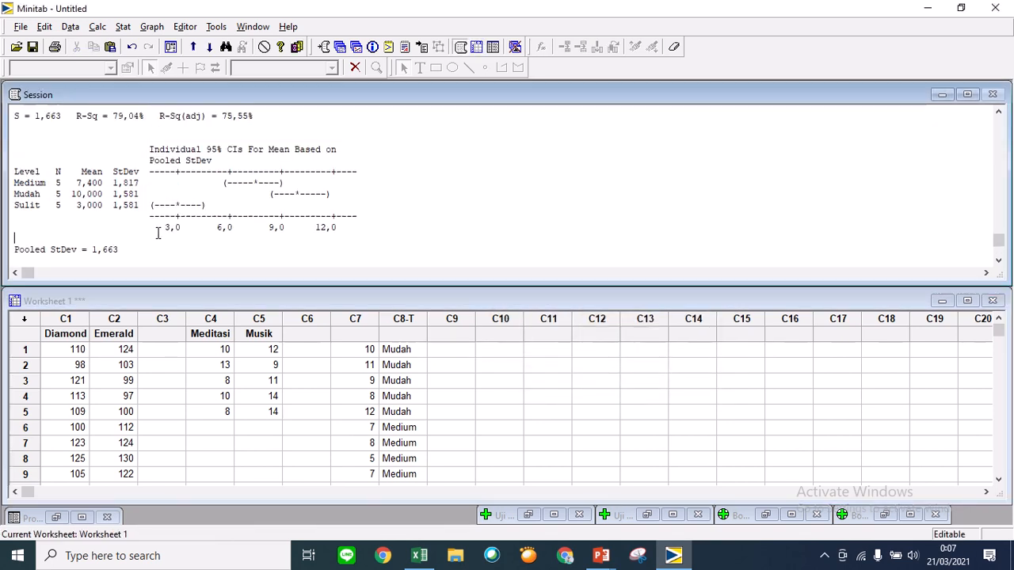
scroll(158, 233, "up", 2)
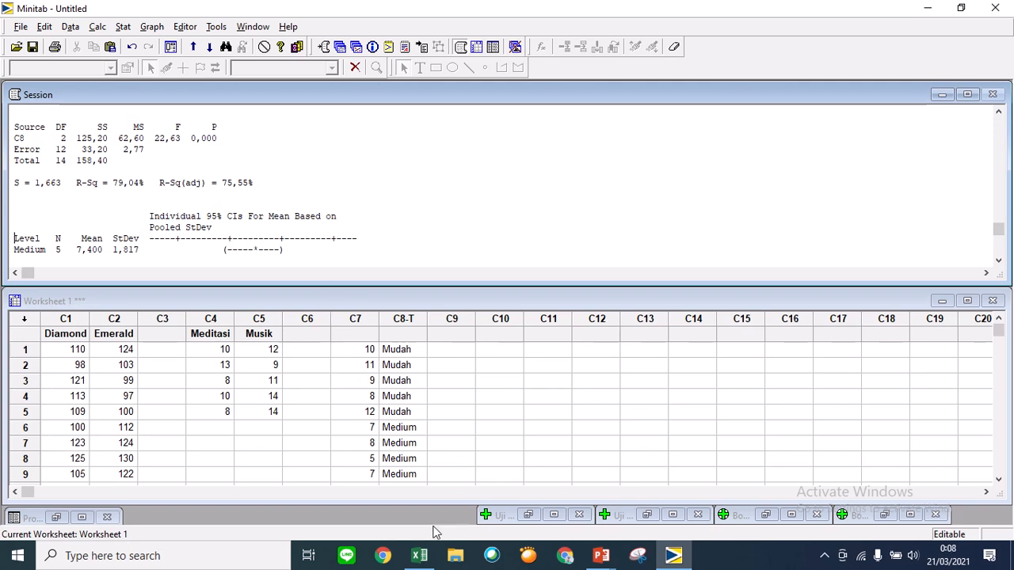
mouse_move(428, 566)
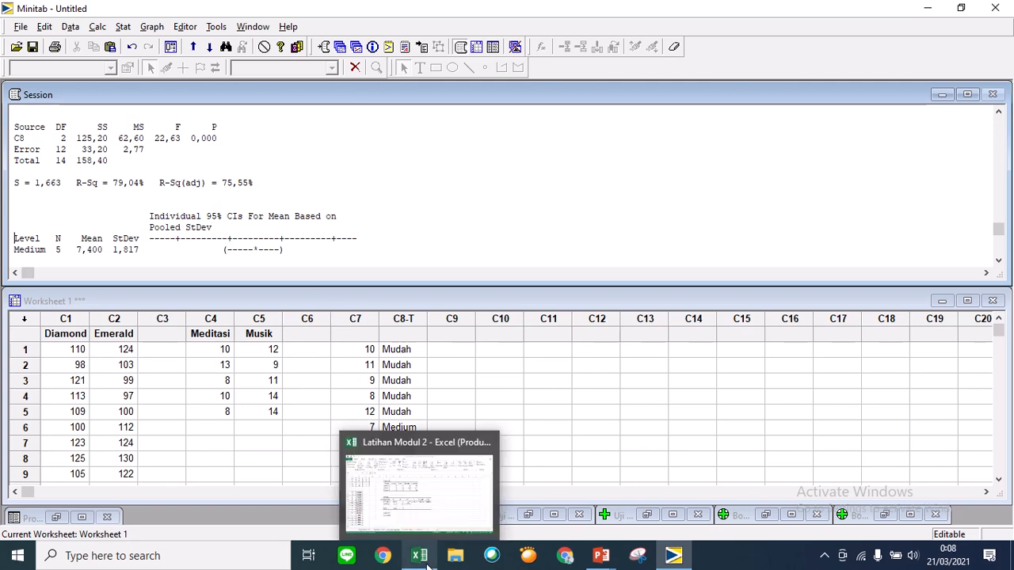
left_click(416, 503)
left_click(359, 420)
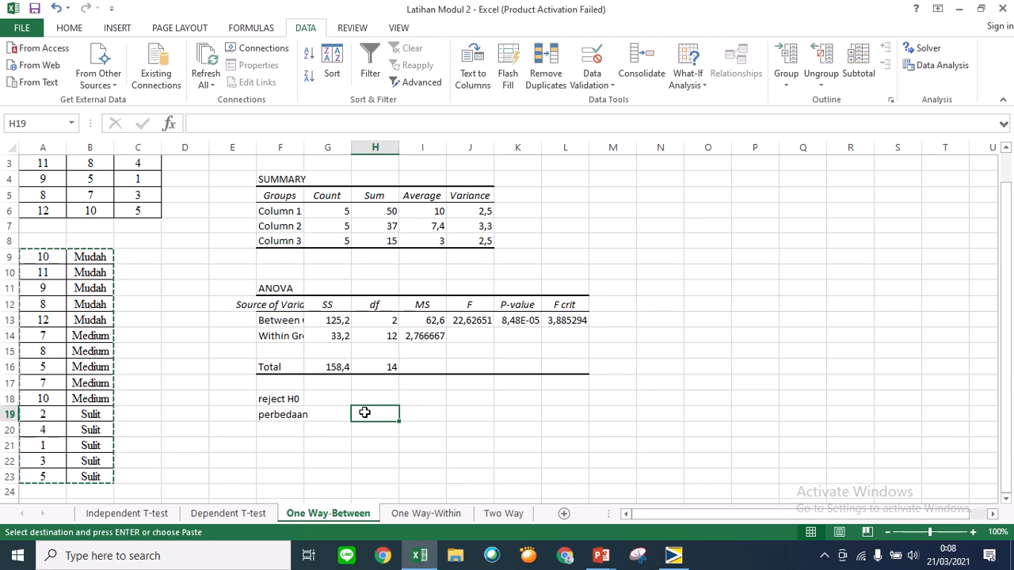
Switch to the PowerPoint exercise deck and show slide 5 with the one-way within-subject ANOVA problem.
mouse_move(412, 6)
left_click(404, 31)
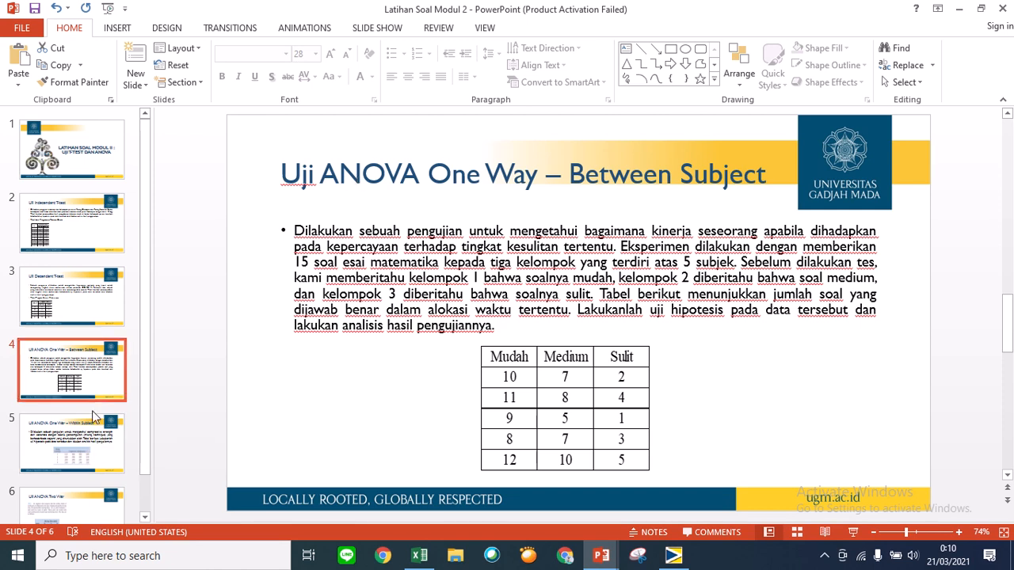
left_click(92, 437)
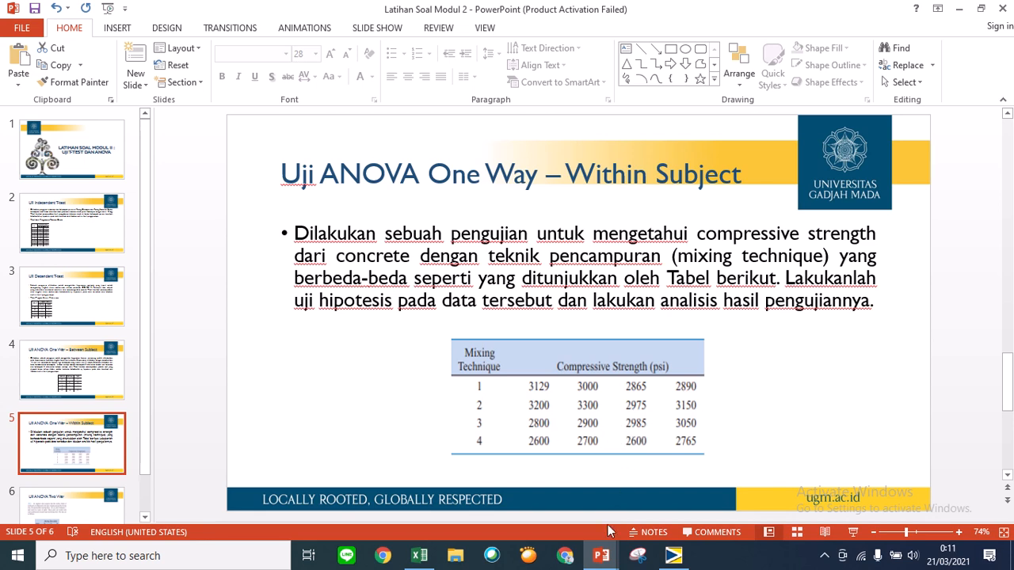
Return to Excel's One Way-Within sheet, cancel the pending copy of B15:C30, and view the mixing technique tables.
left_click(419, 555)
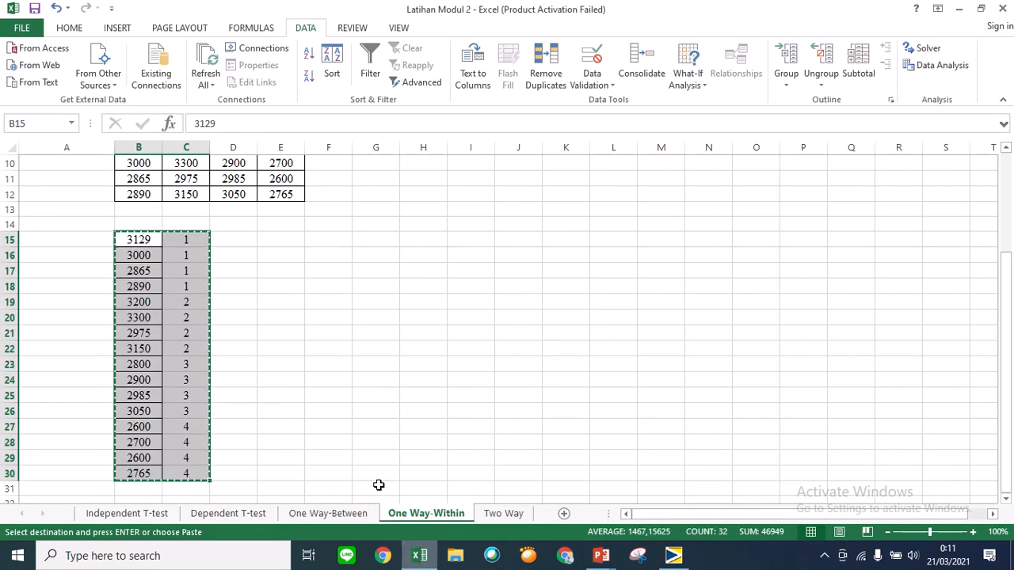
left_click(373, 396)
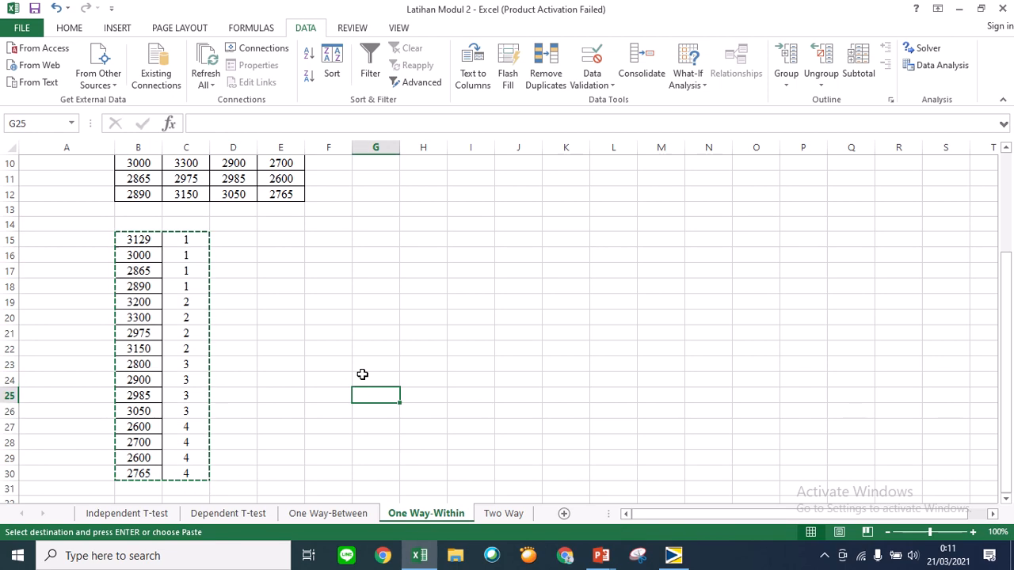
key("Escape")
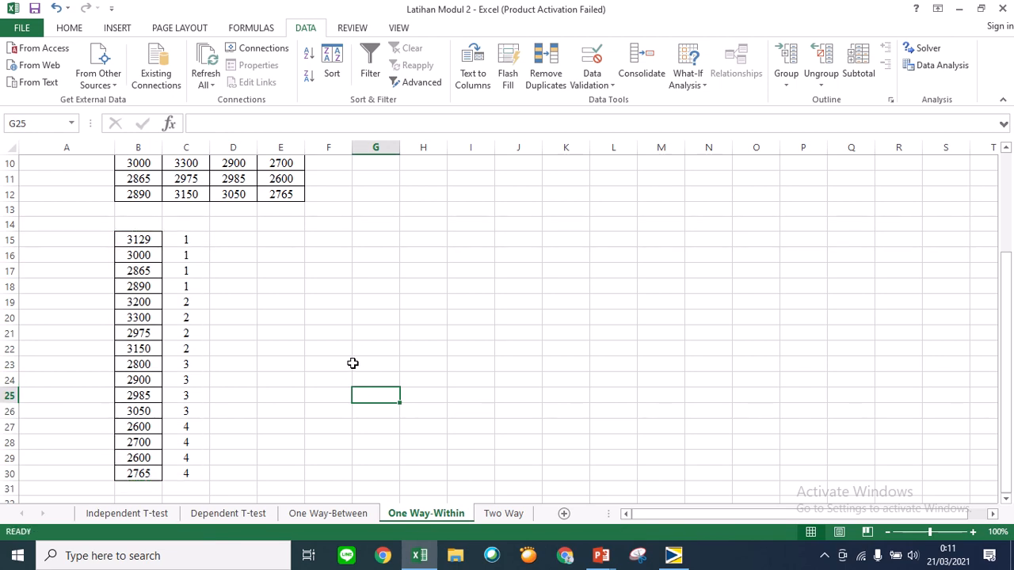
scroll(353, 363, "up", 3)
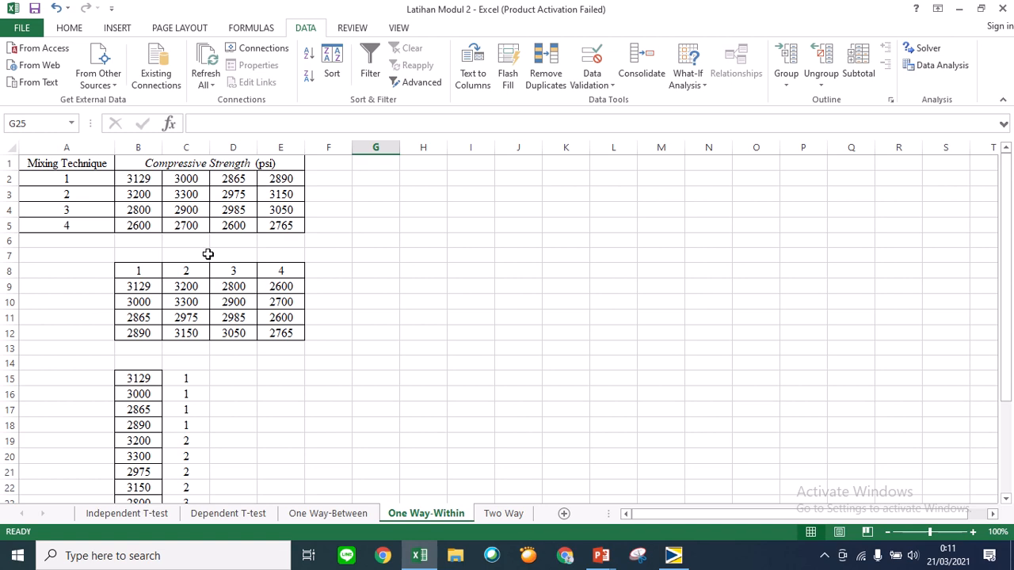
left_click(420, 212)
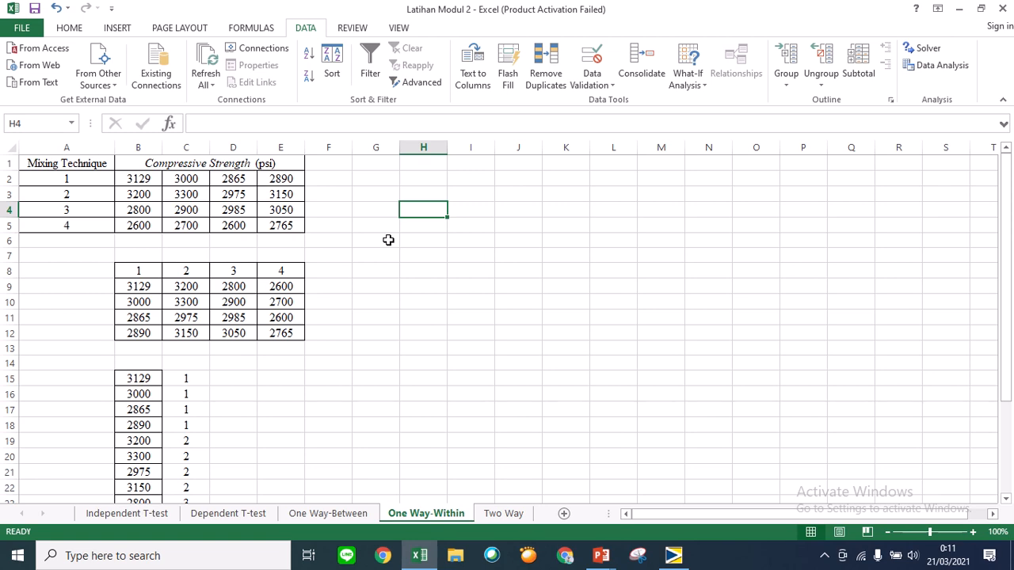
left_click(383, 196)
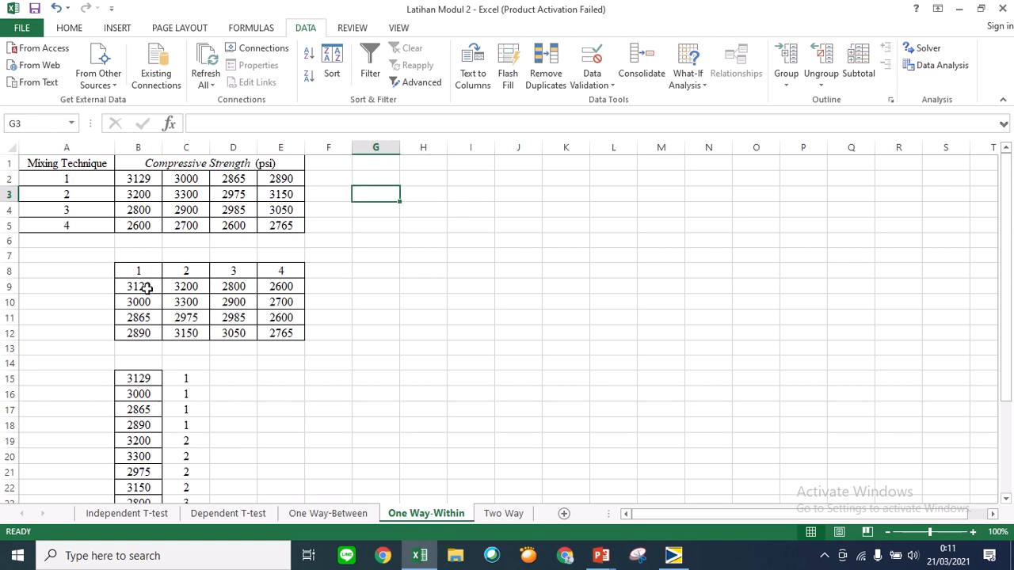
Copy the transposed compressive strength table B8:E12 and paste it with its headers into Minitab columns C10 to C13.
left_click_drag(140, 271, 276, 332)
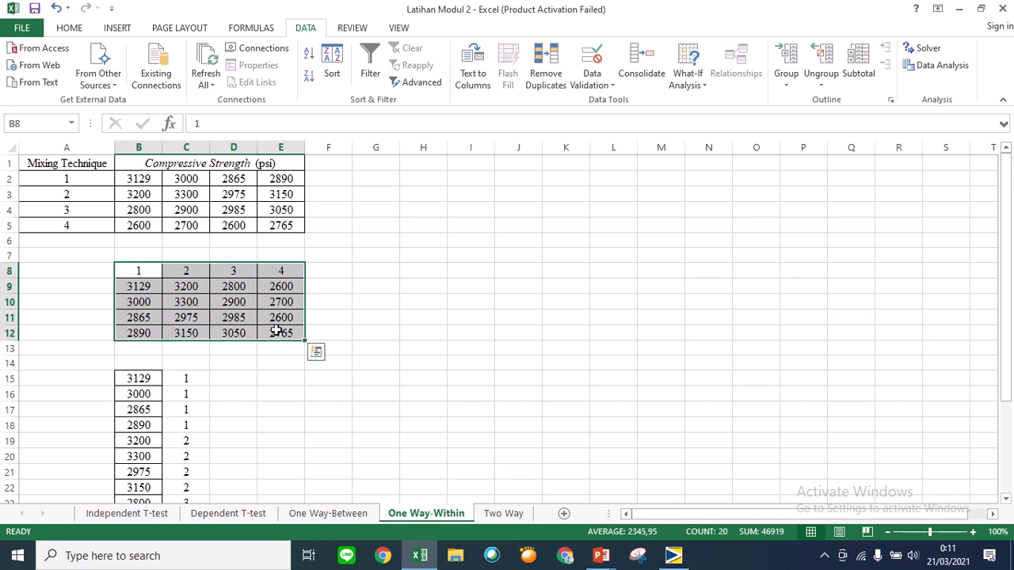
key("ctrl+c")
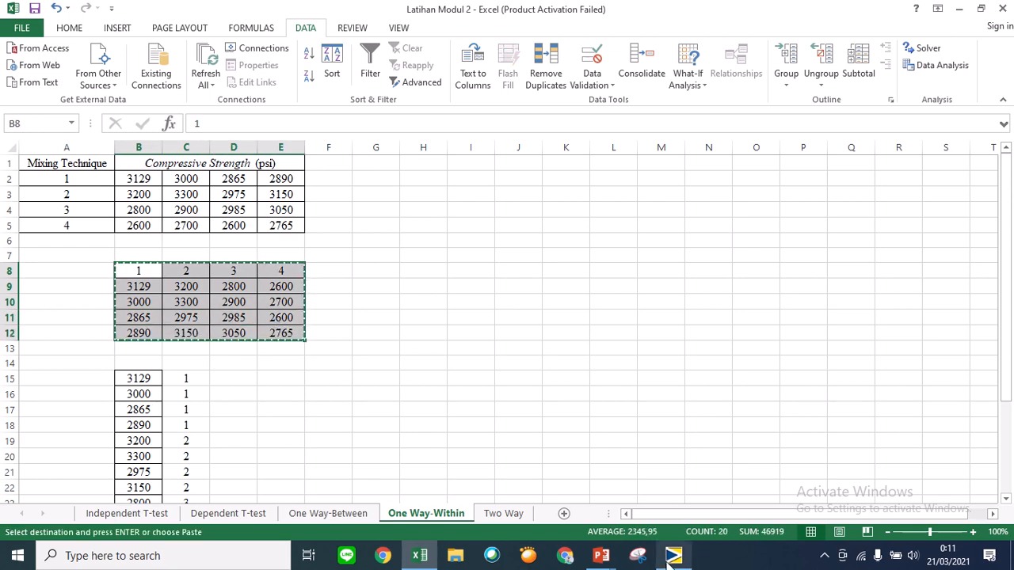
left_click(672, 556)
left_click(497, 338)
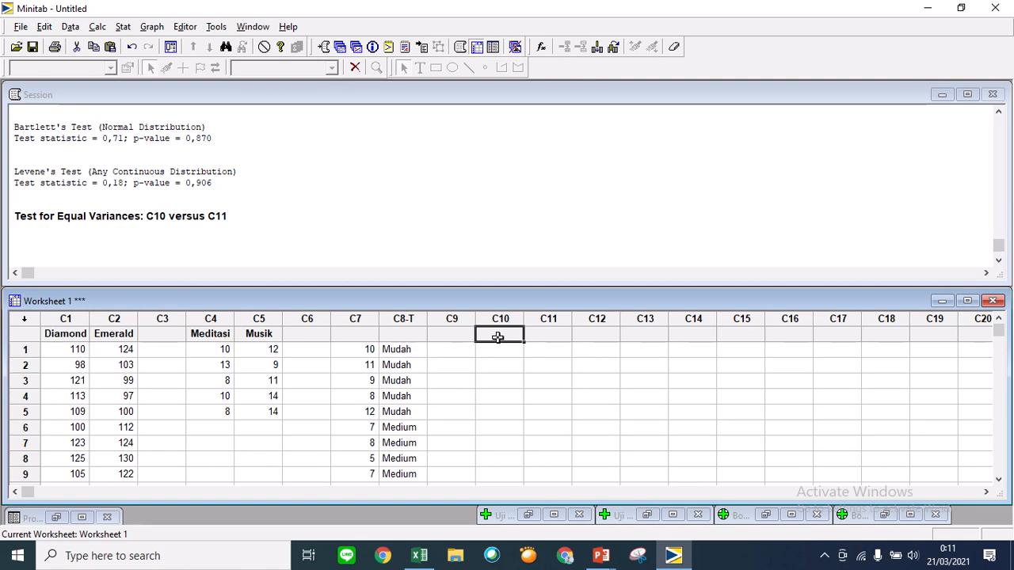
key("ctrl+v")
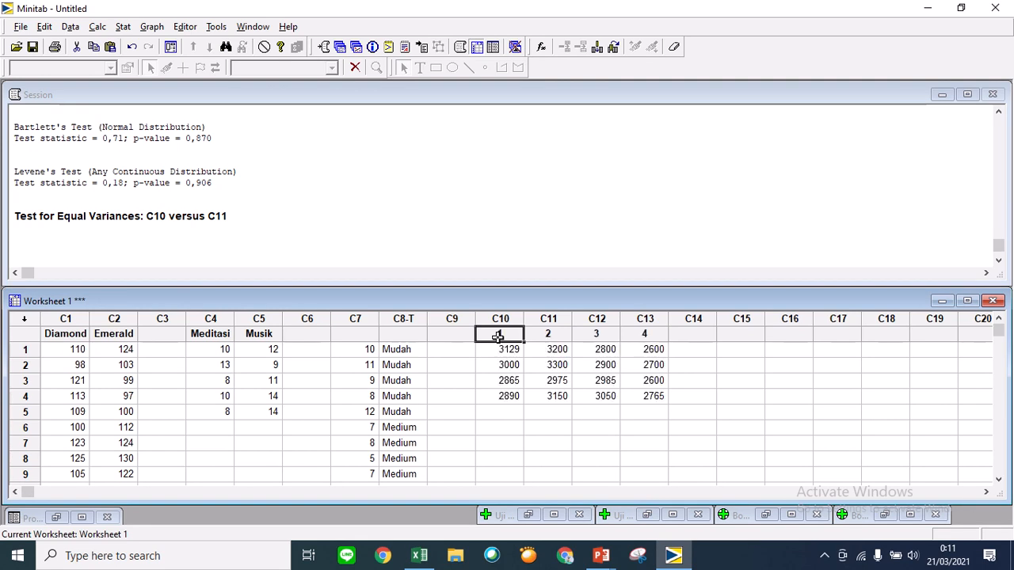
left_click(450, 368)
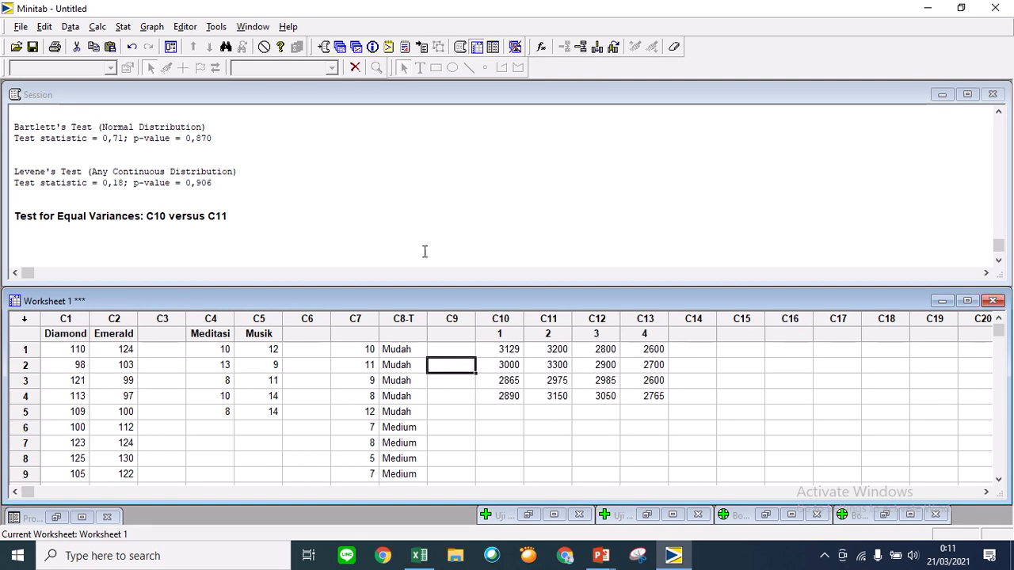
Run a Kolmogorov-Smirnov normality test on column 1 titled "Uji Normalitas 1", and minimize the resulting plot.
left_click(123, 27)
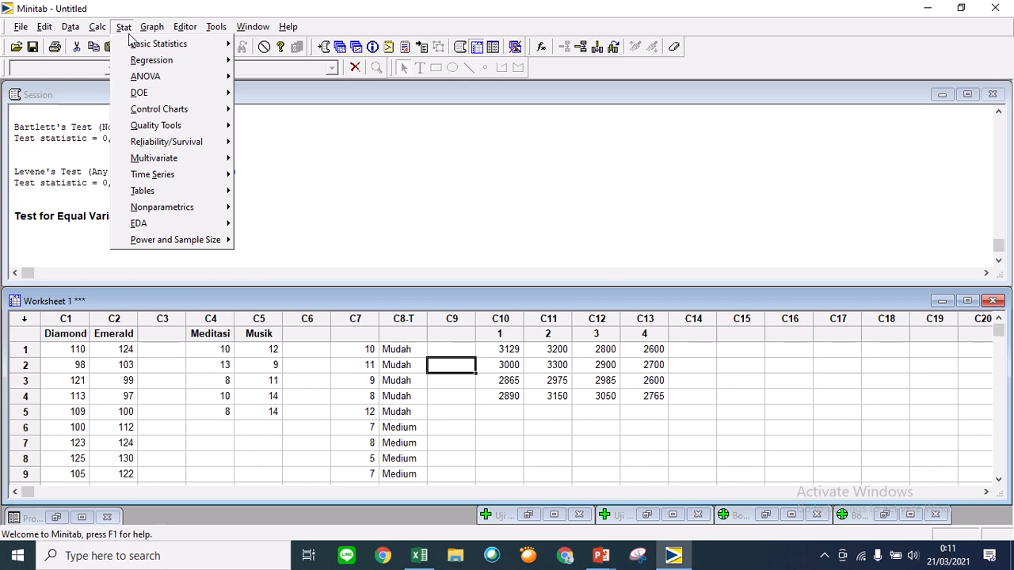
mouse_move(136, 49)
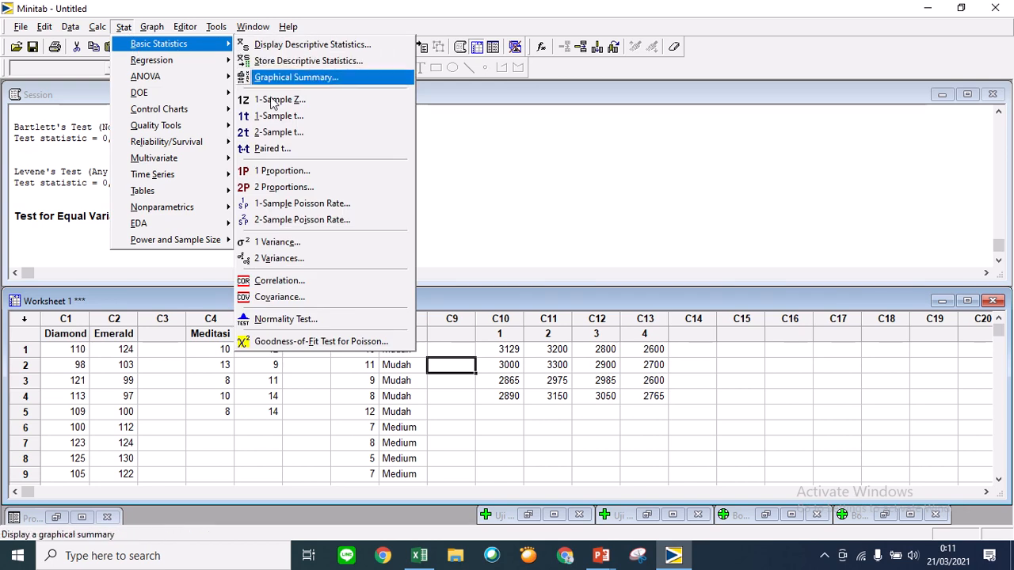
left_click(289, 320)
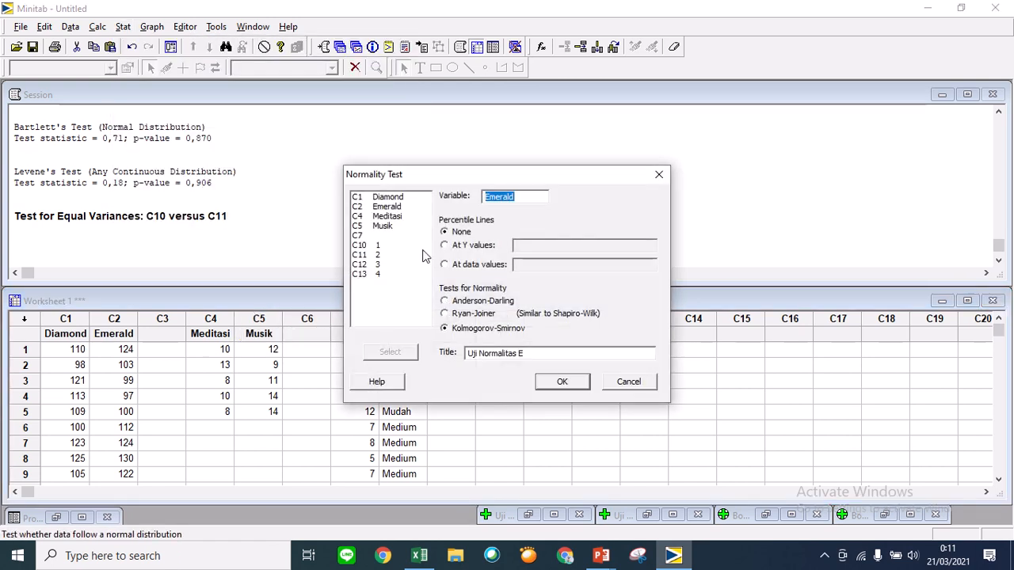
key("BackSpace")
left_click(377, 248)
double_click(378, 247)
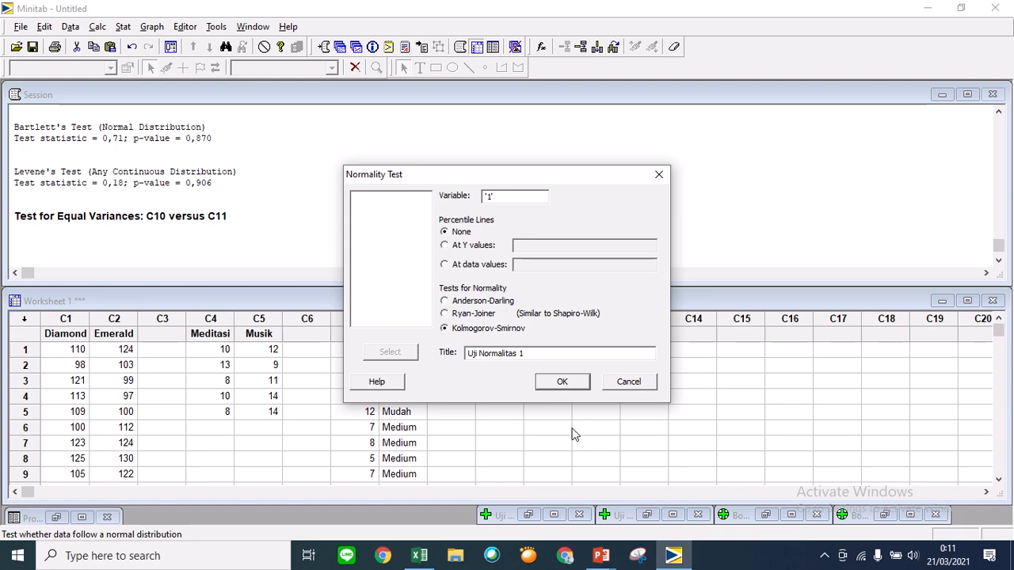
left_click(562, 383)
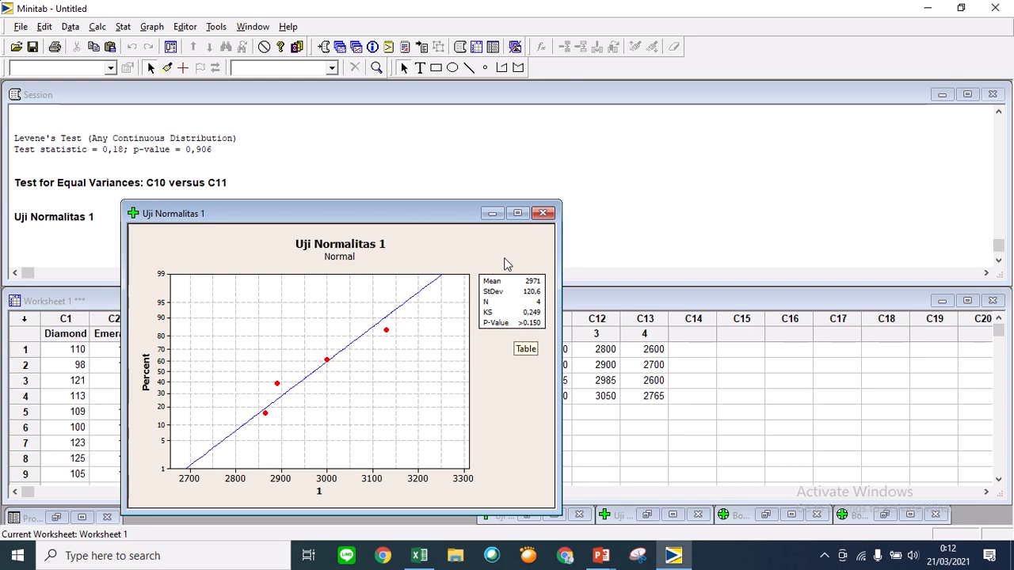
left_click(492, 214)
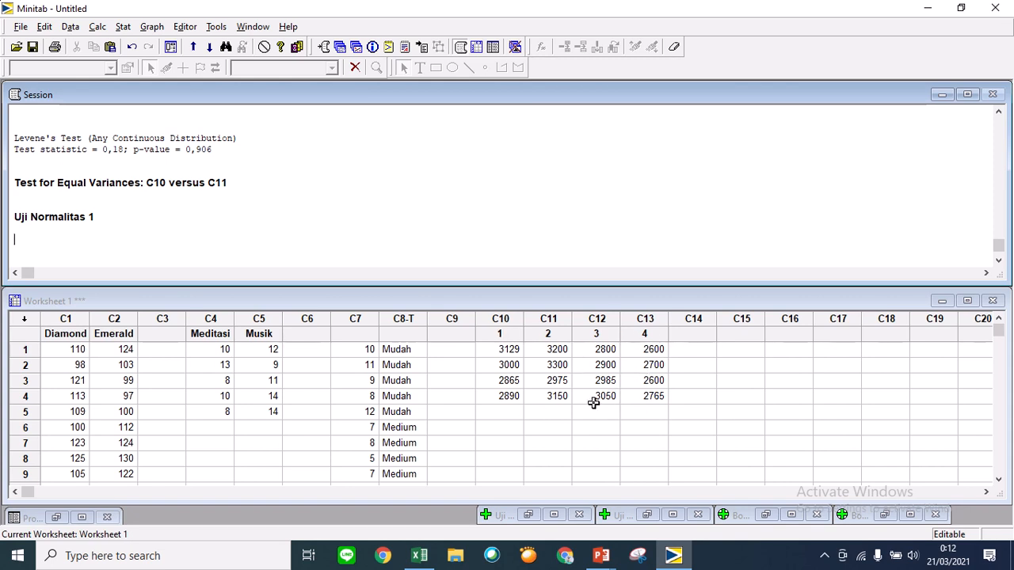
Delete the pasted compressive strength data and headers from columns C10 to C13 and switch back to Excel.
left_click(506, 425)
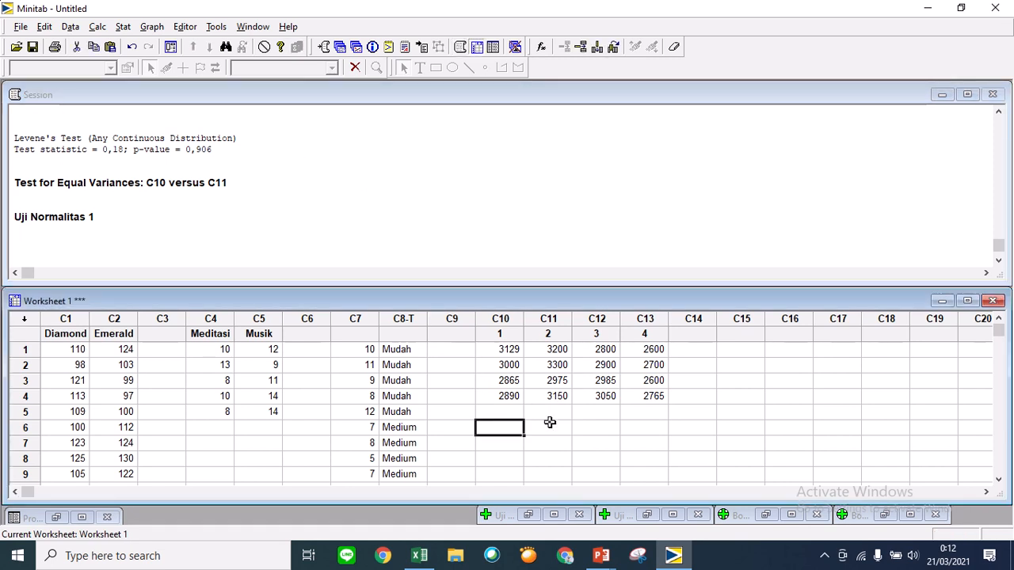
left_click_drag(506, 336, 634, 400)
key("Delete")
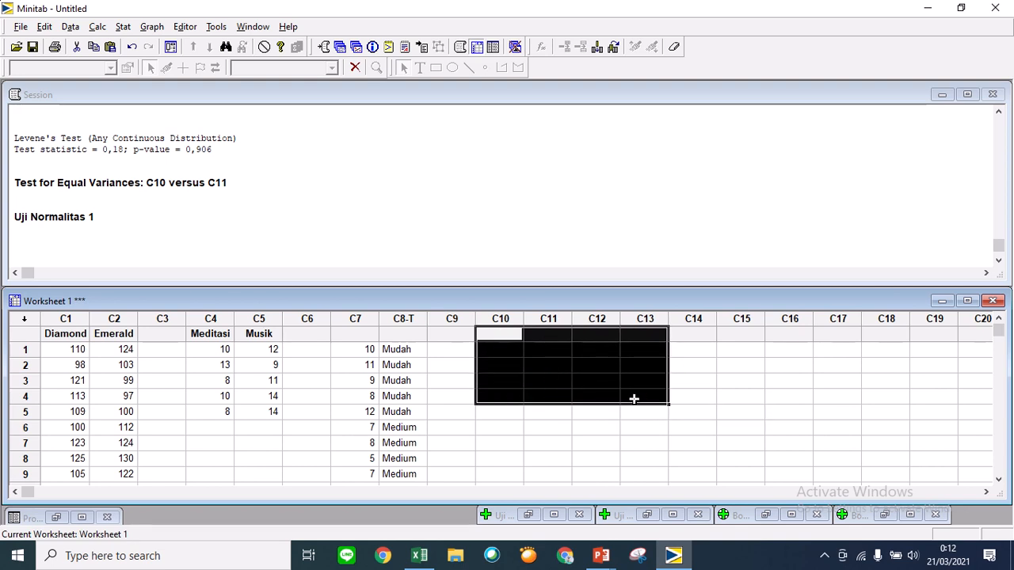
left_click(586, 427)
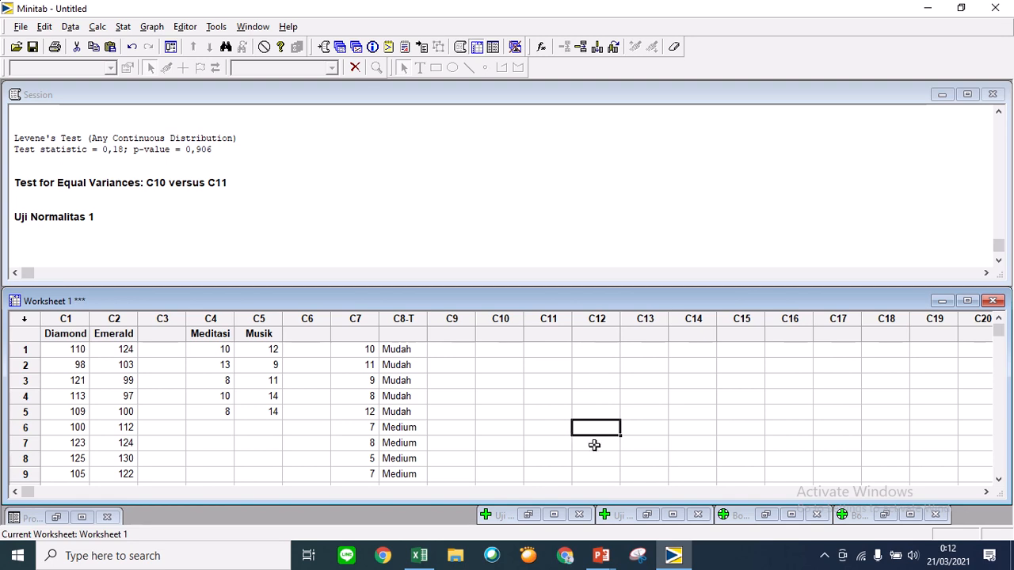
left_click(420, 557)
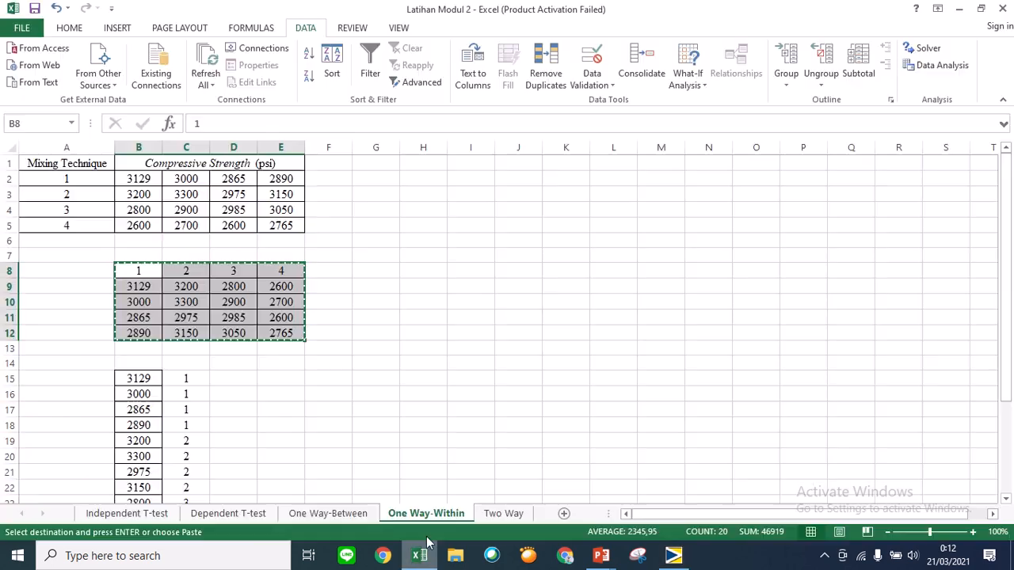
Copy the stacked compressive strength values together with their technique numbers in B15:C30.
left_click(413, 354)
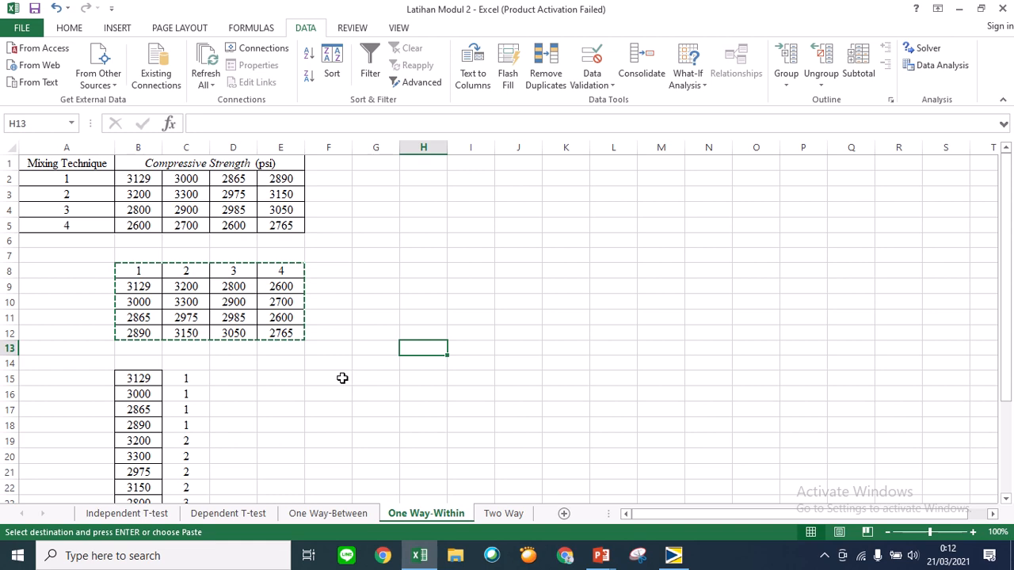
scroll(274, 386, "down", 1)
scroll(274, 386, "down", 3)
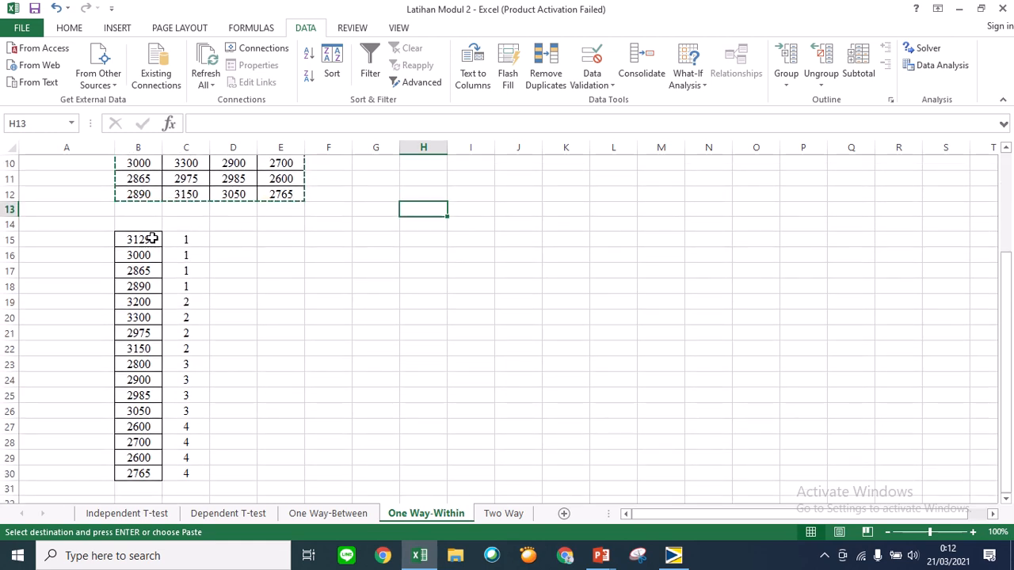
scroll(226, 273, "up", 1)
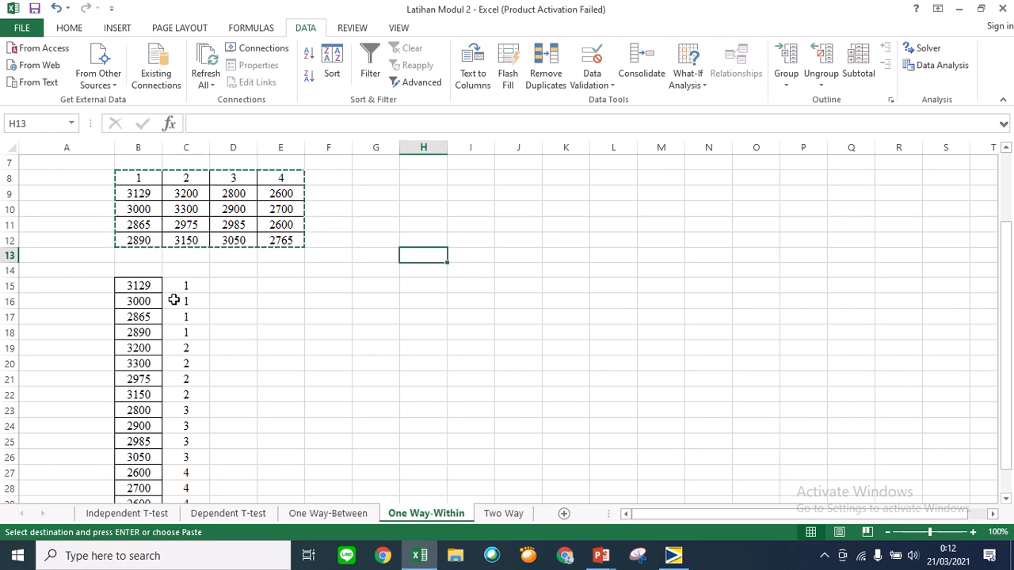
scroll(172, 302, "up", 1)
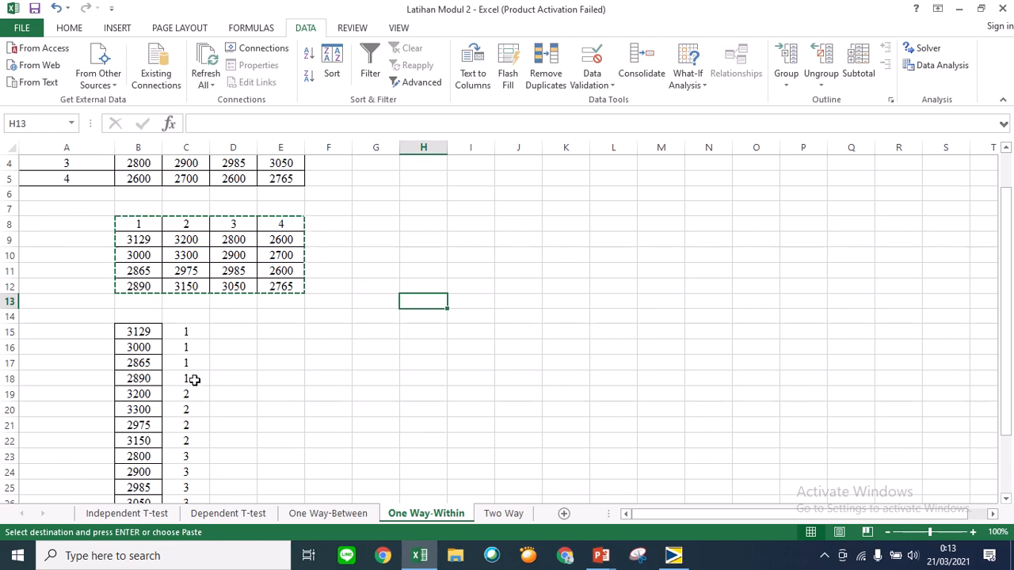
scroll(184, 343, "up", 1)
scroll(184, 341, "down", 2)
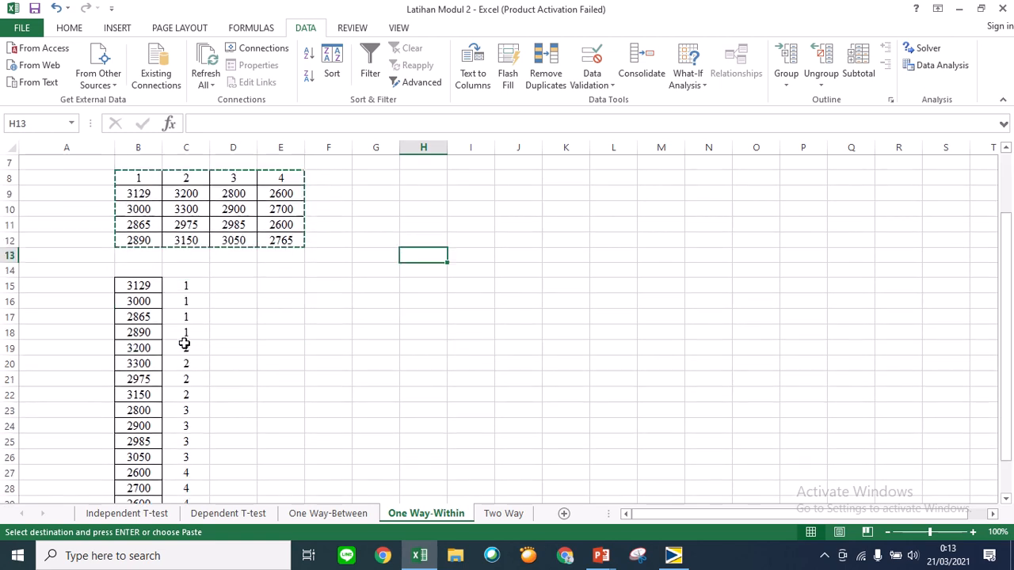
left_click(134, 285)
left_click_drag(177, 301, 161, 463)
key("ctrl+c")
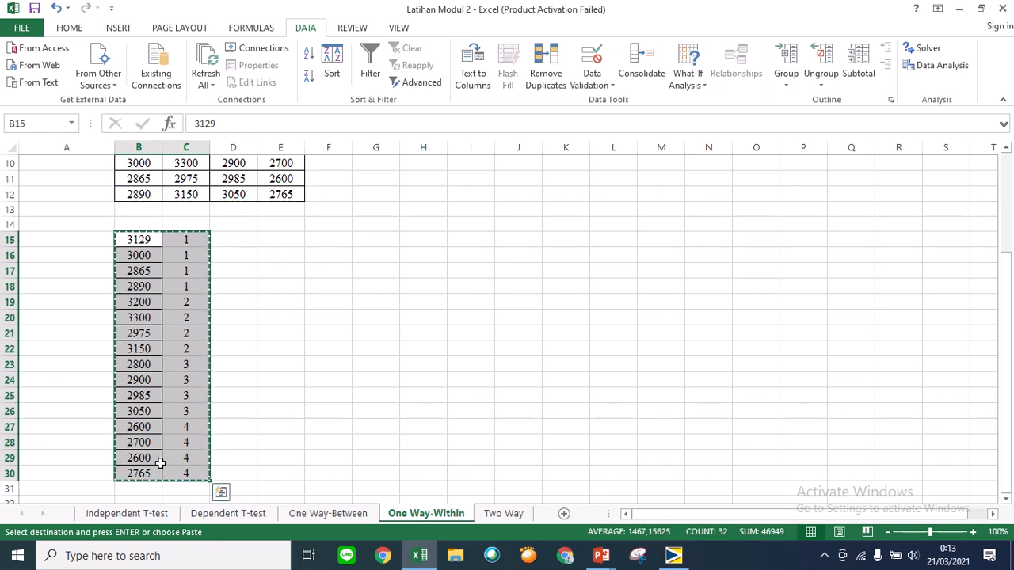
Switch to Minitab and paste the copied data into columns C10 and C11, starting at row 1.
left_click(674, 556)
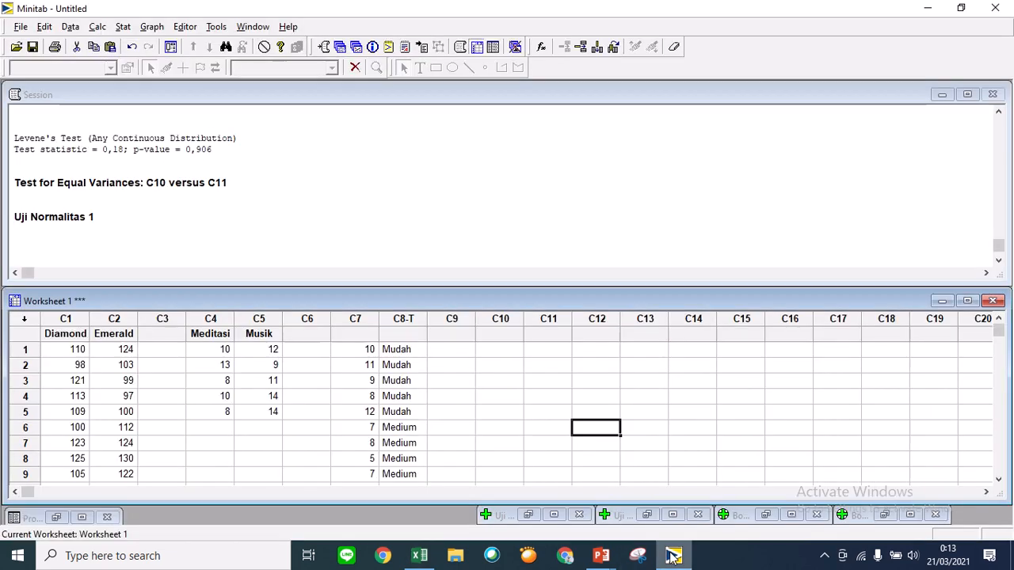
left_click(488, 348)
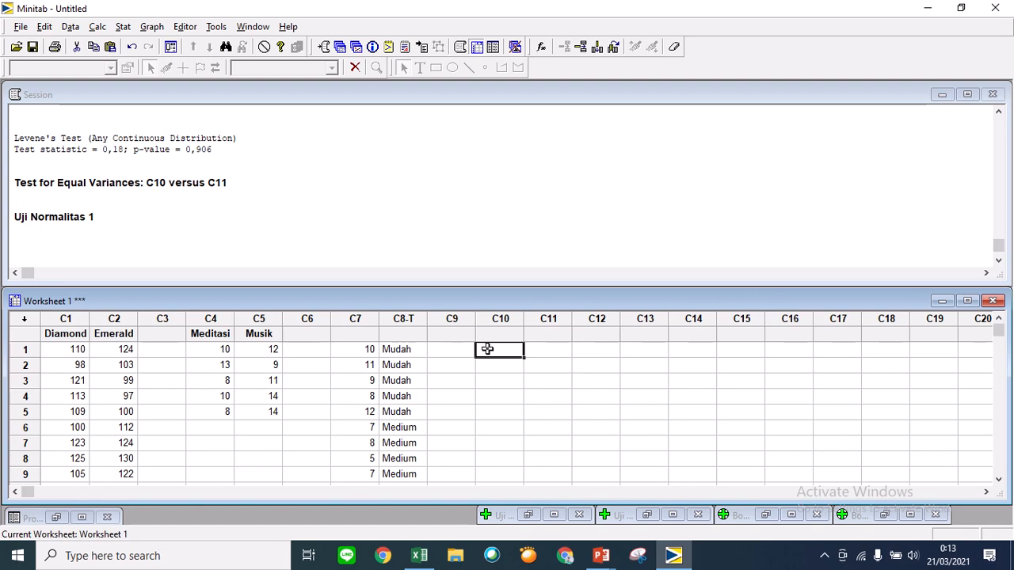
key("ctrl+v")
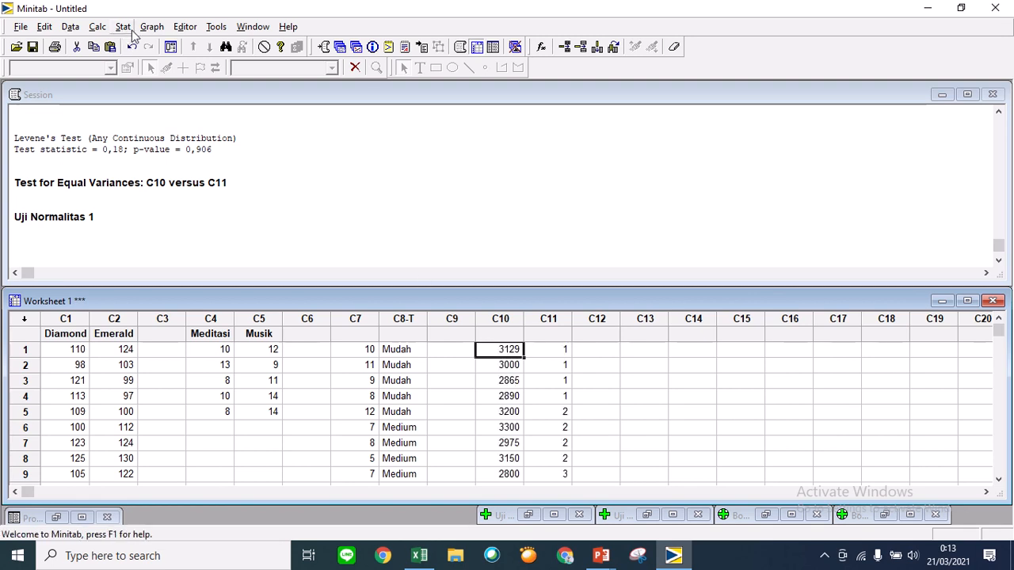
Run a 2 Variances test with samples in C10 and subscripts in C11, then examine and minimize the resulting plot.
left_click(125, 28)
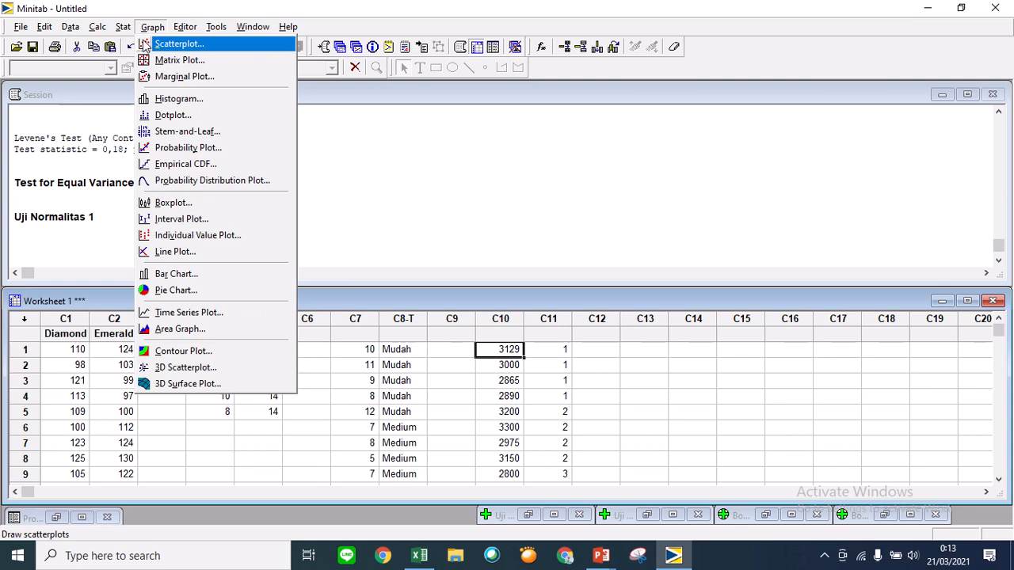
mouse_move(146, 47)
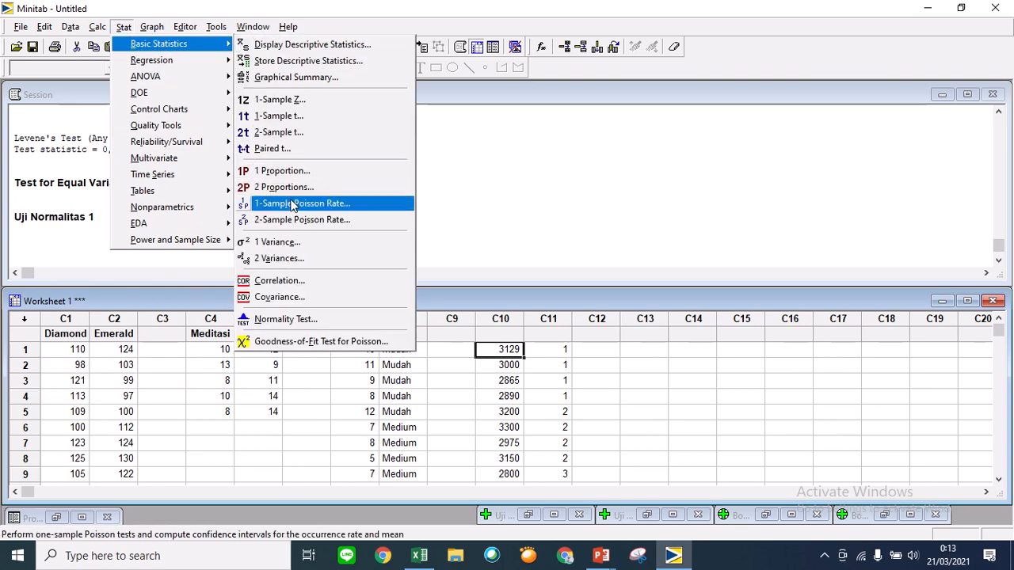
left_click(291, 259)
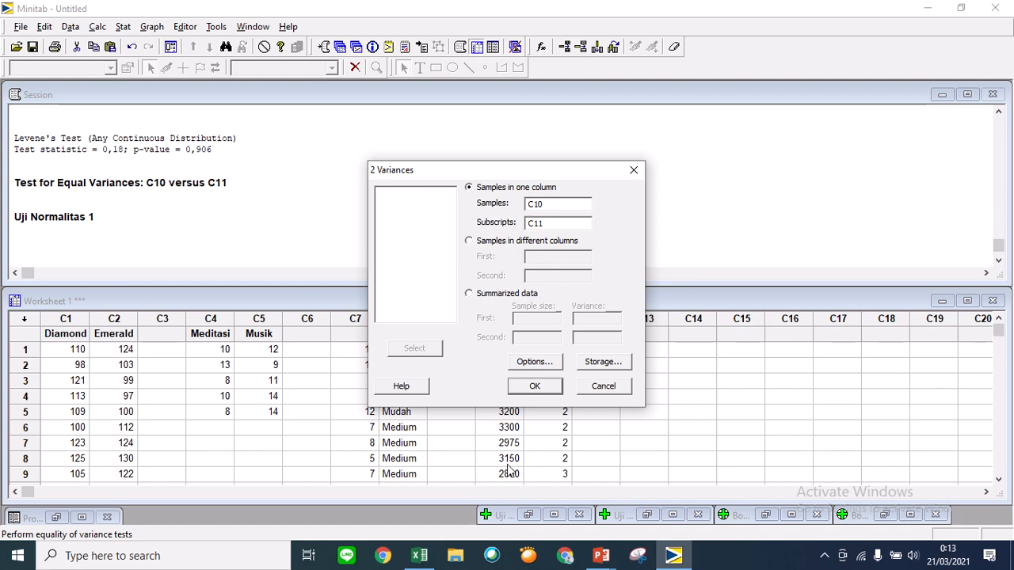
left_click(544, 203)
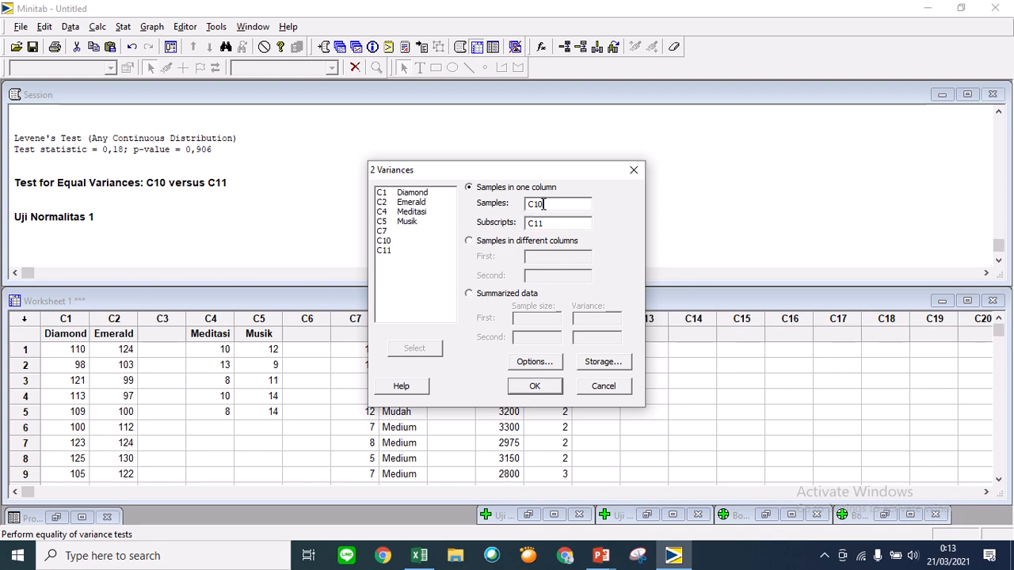
left_click_drag(444, 168, 694, 163)
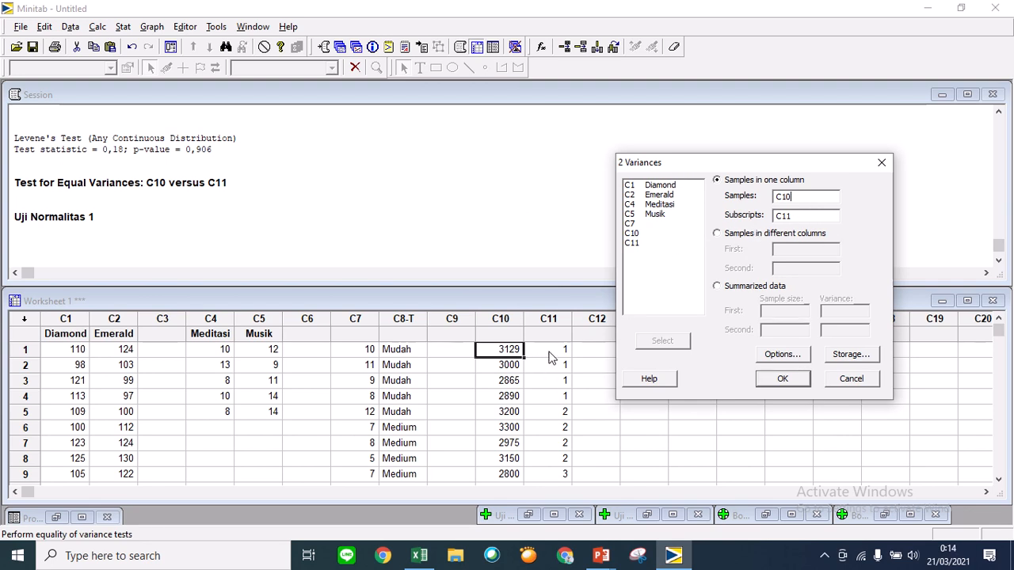
left_click(783, 379)
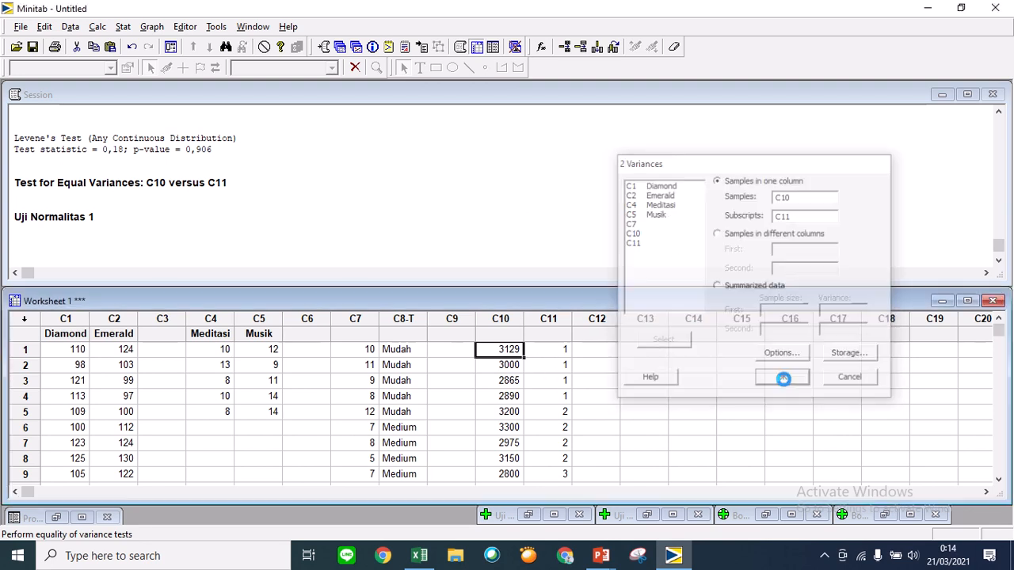
left_click_drag(416, 241, 432, 152)
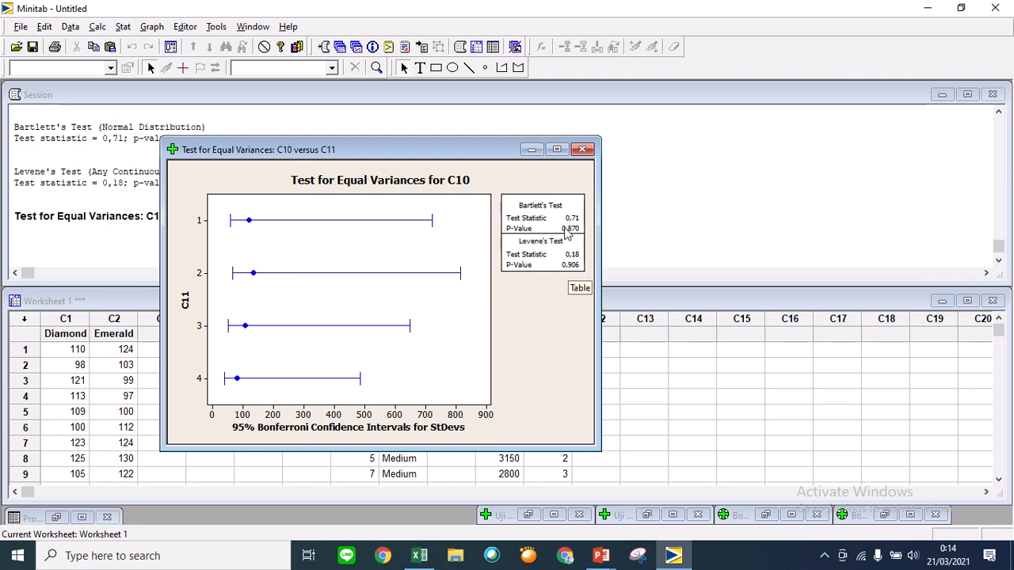
left_click(530, 151)
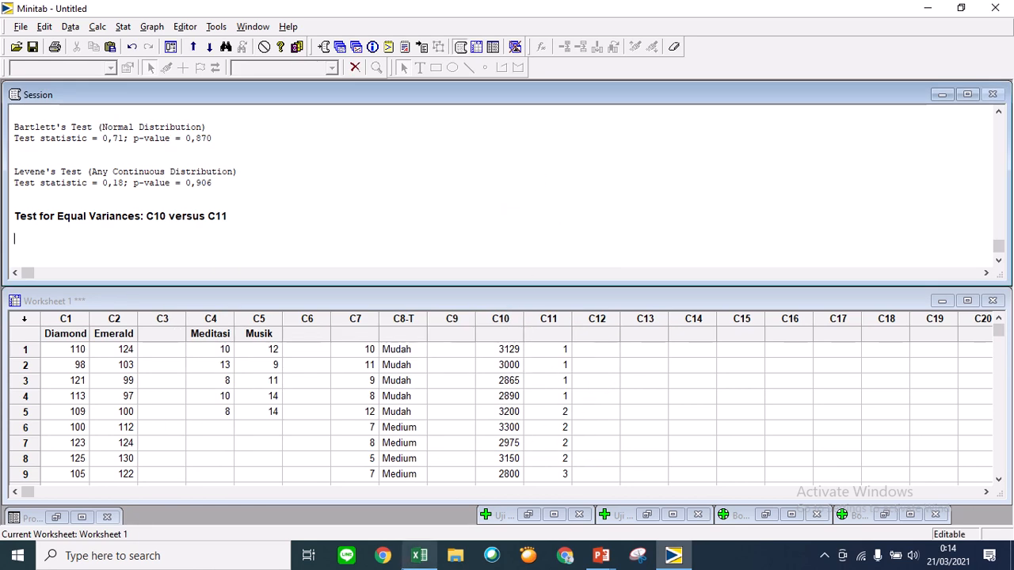
Return to Excel and run Anova: Single Factor on B9:E12, grouped by columns, with the output at F15.
left_click(419, 555)
left_click(365, 251)
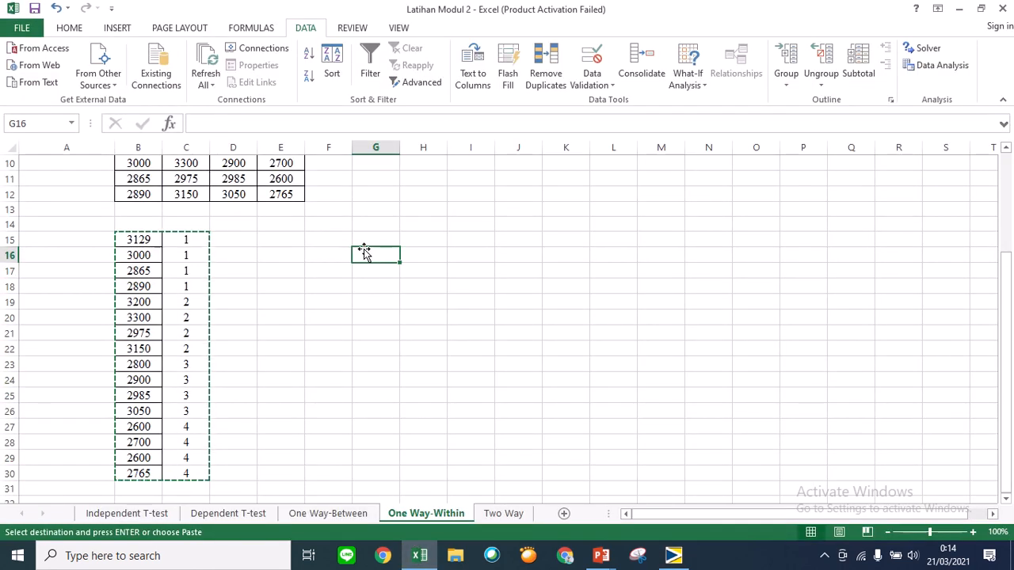
scroll(364, 251, "up", 3)
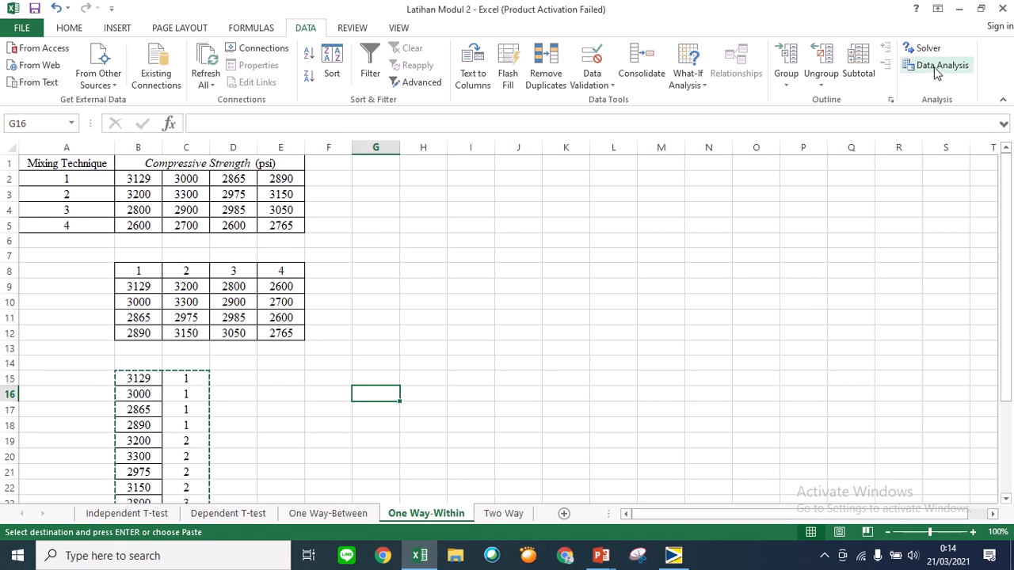
left_click(937, 68)
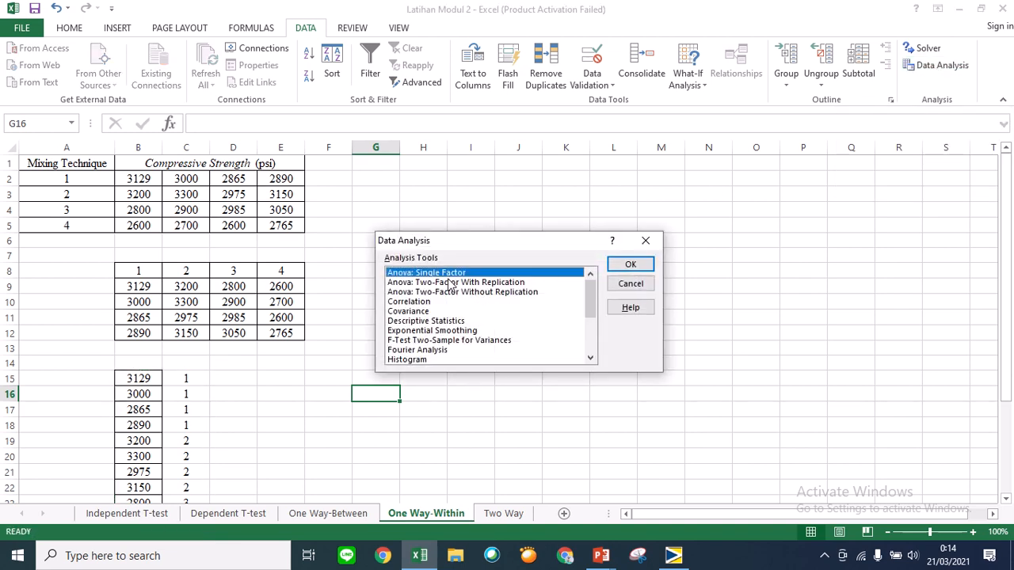
left_click(628, 266)
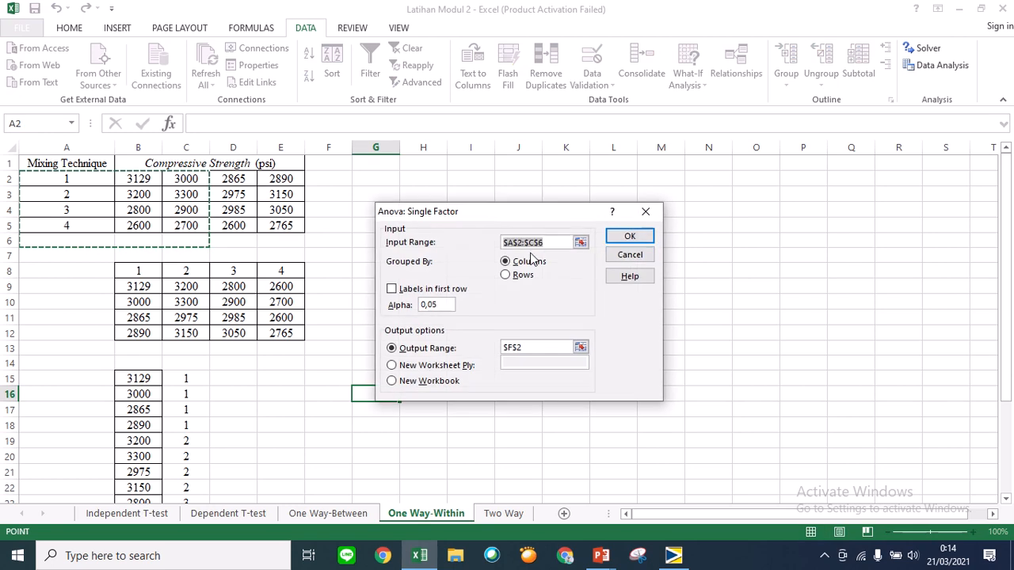
left_click_drag(545, 242, 486, 243)
key("BackSpace")
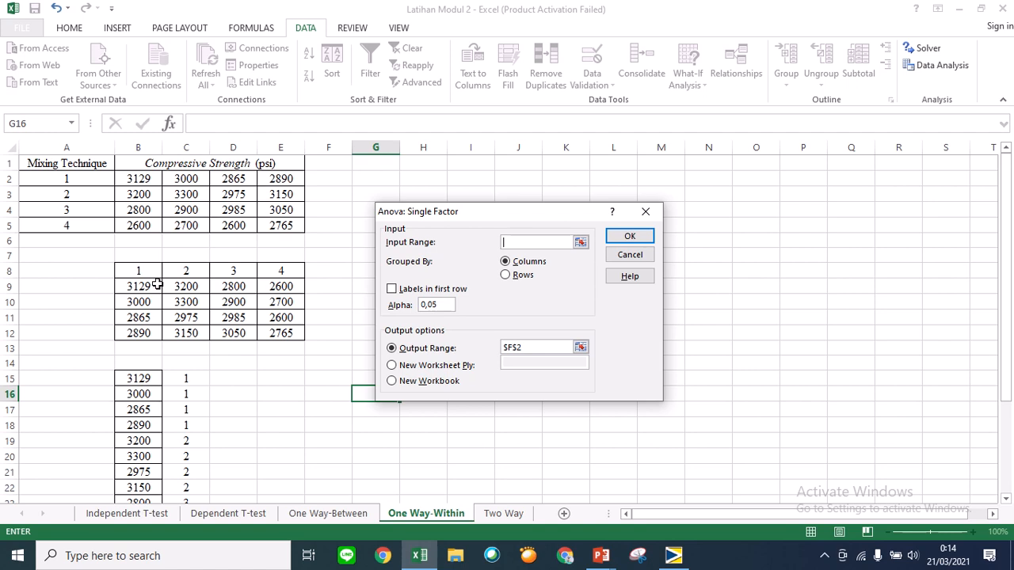
left_click_drag(148, 289, 281, 339)
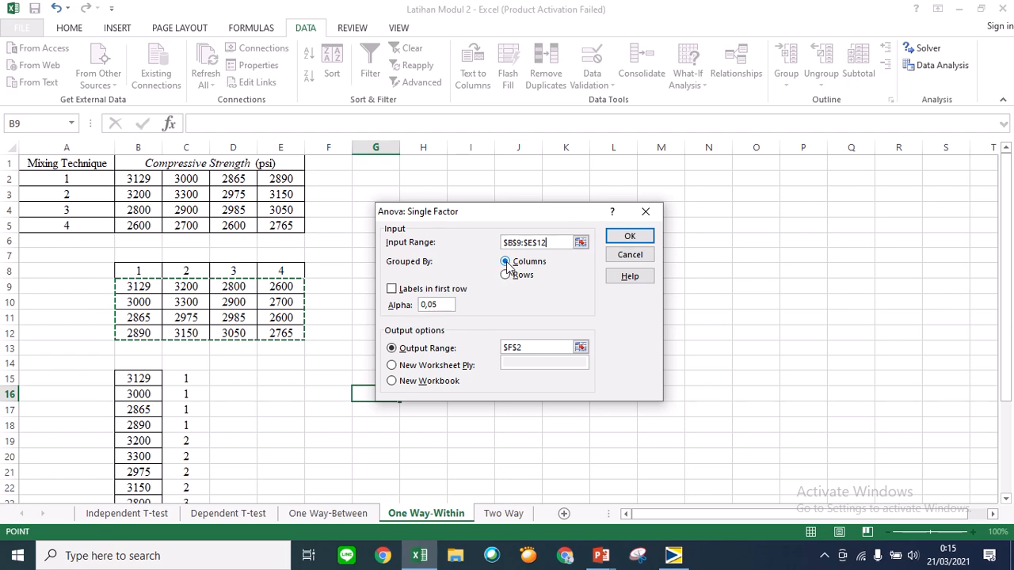
left_click(527, 347)
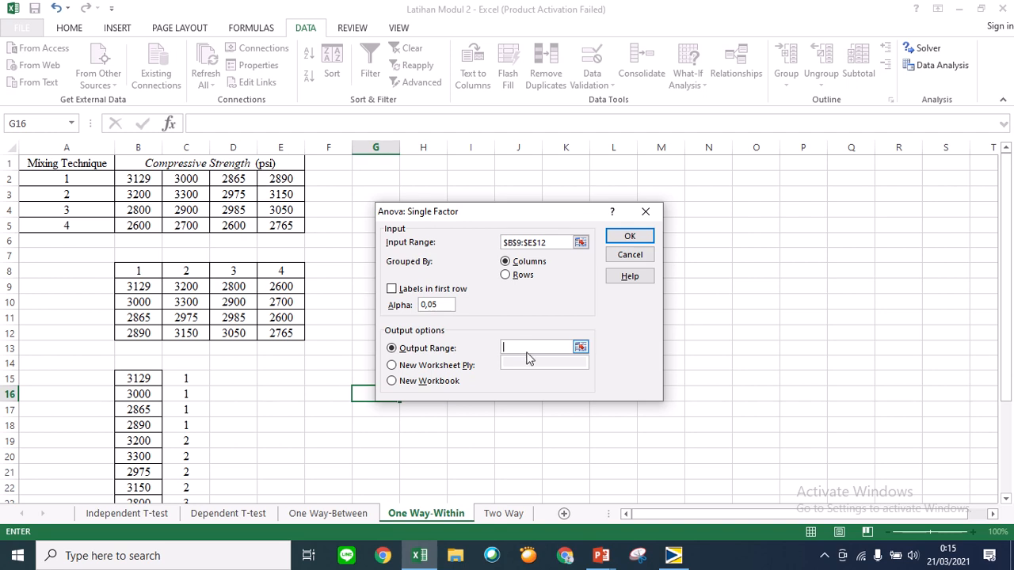
left_click(336, 379)
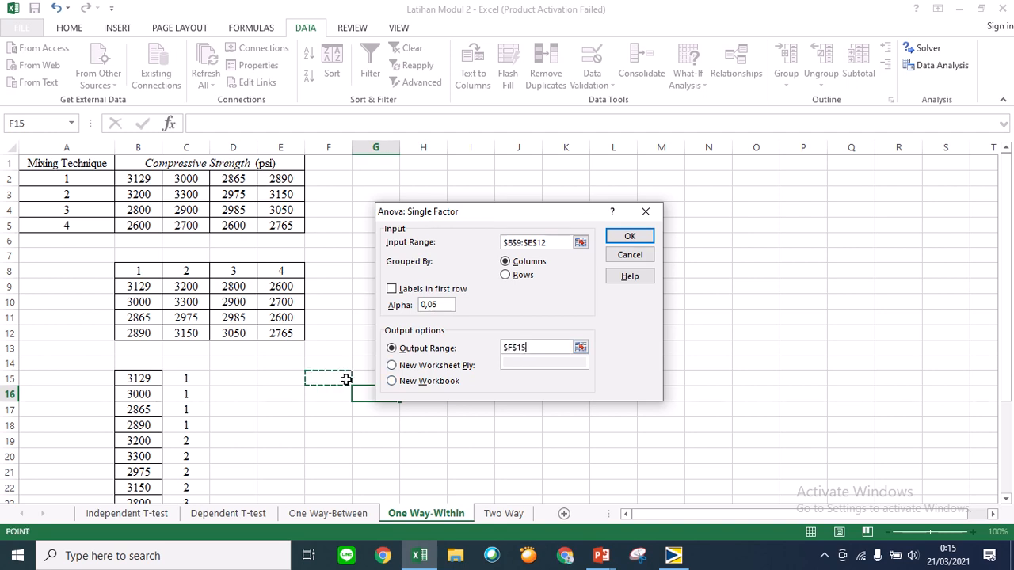
left_click(638, 236)
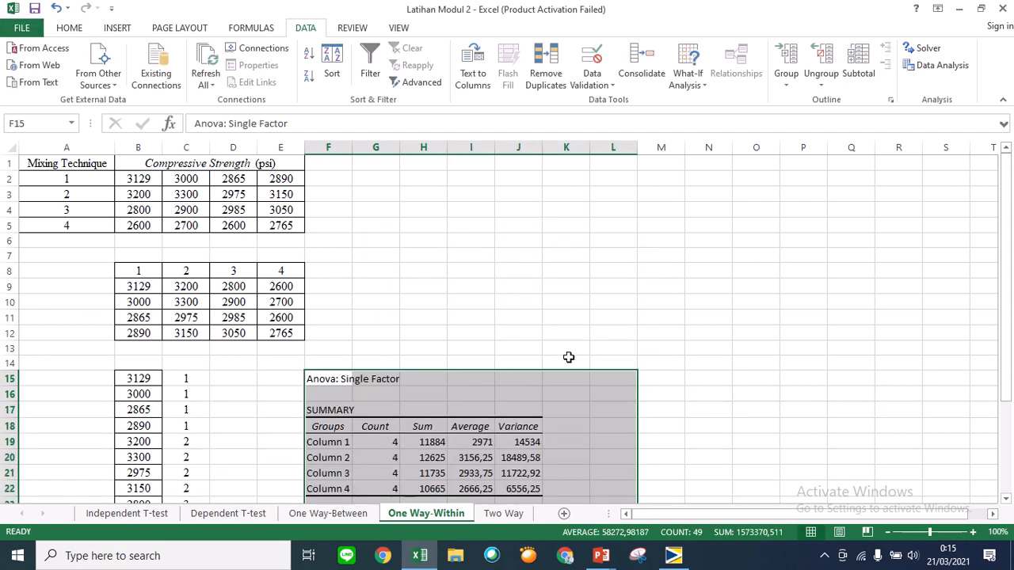
Record the conclusion below the ANOVA table, entering "reject H0" in F32 and "terdapat perbedaan" in F33.
scroll(568, 357, "down", 3)
scroll(568, 357, "down", 1)
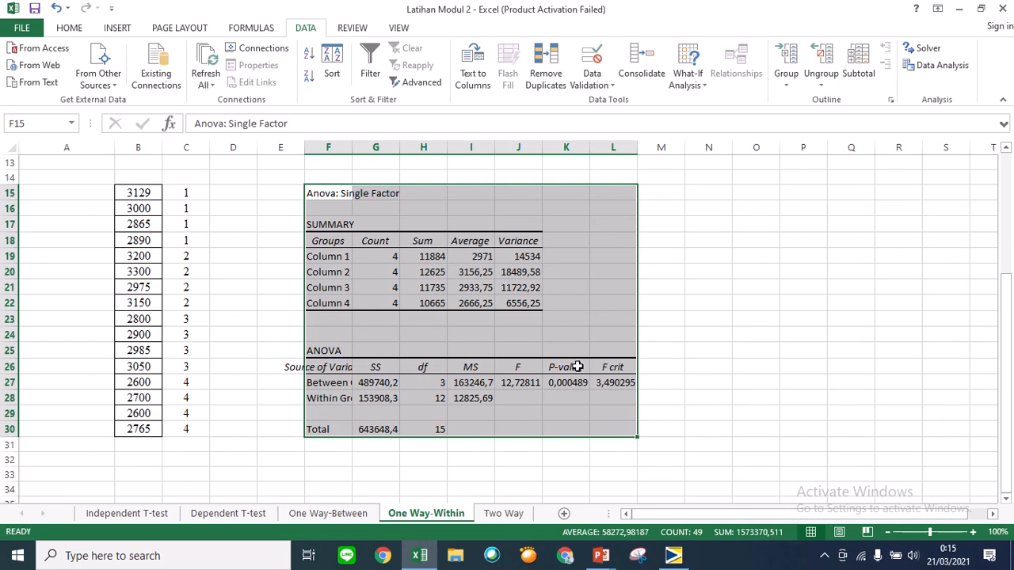
left_click(719, 401)
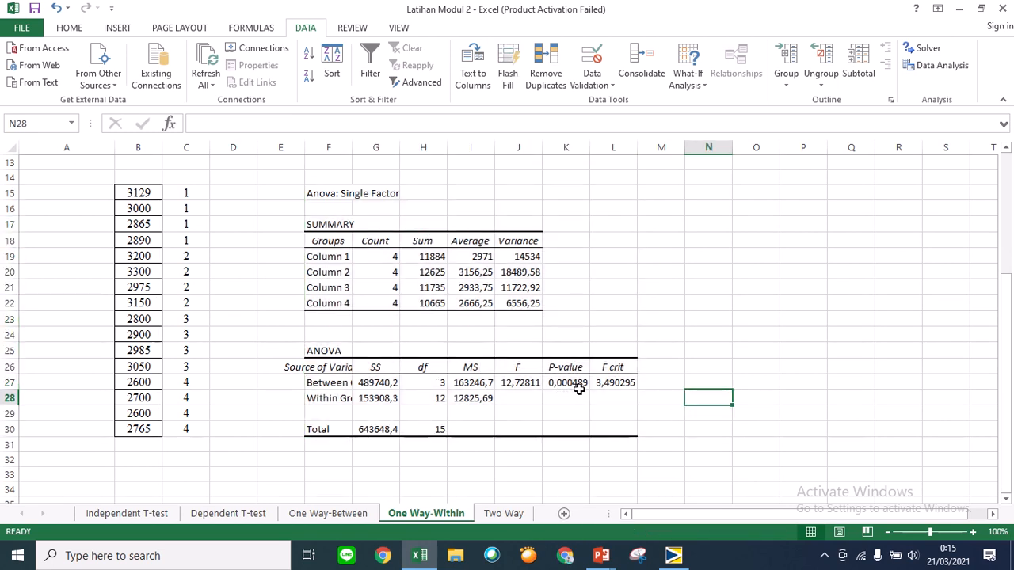
left_click(342, 465)
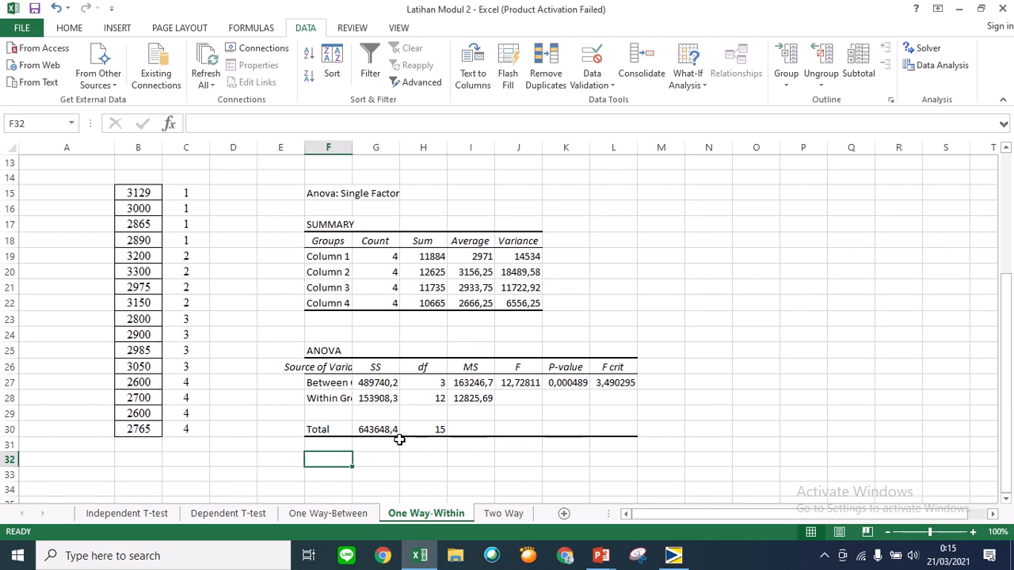
type("reject H0")
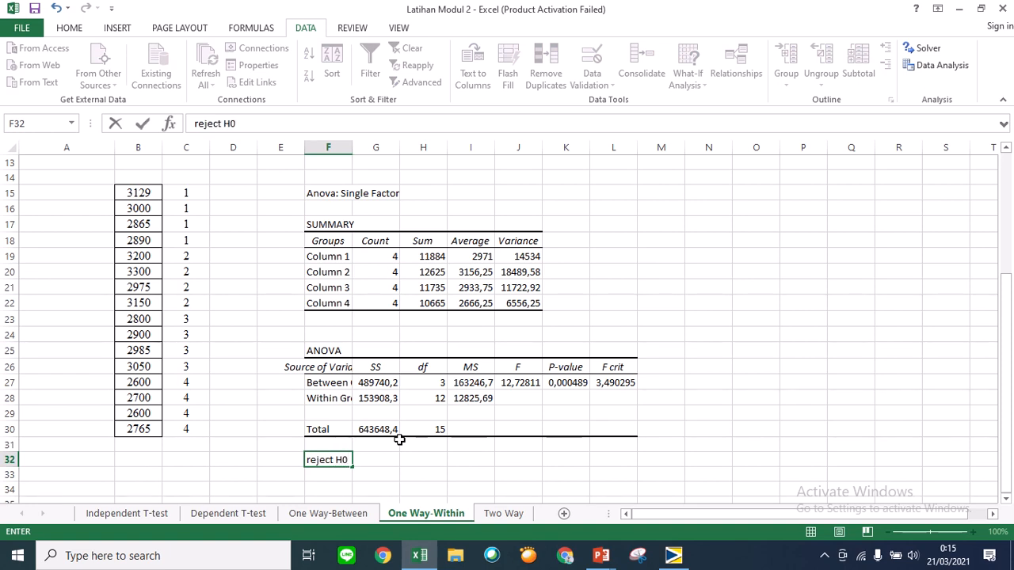
key("Return")
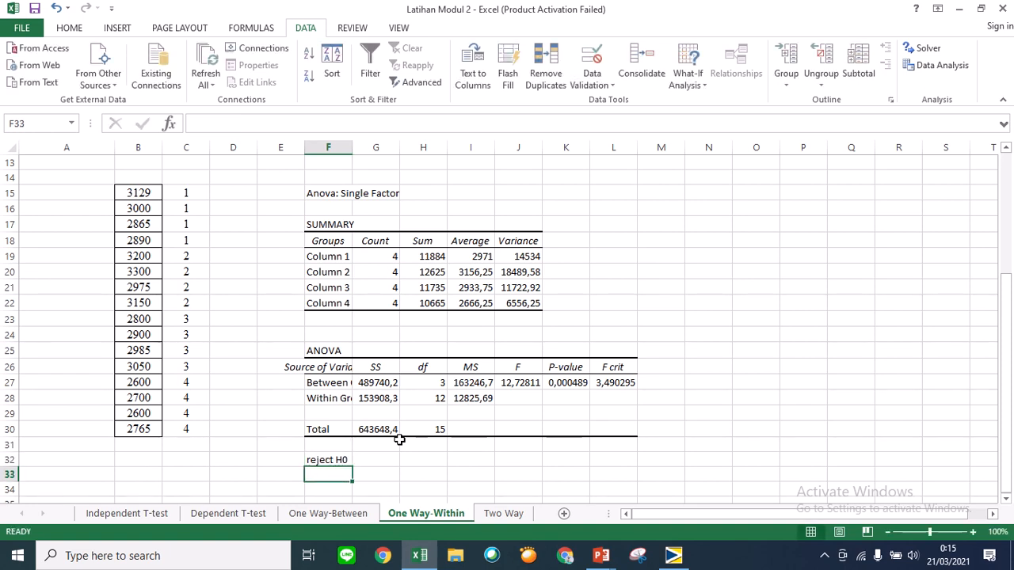
type("terda")
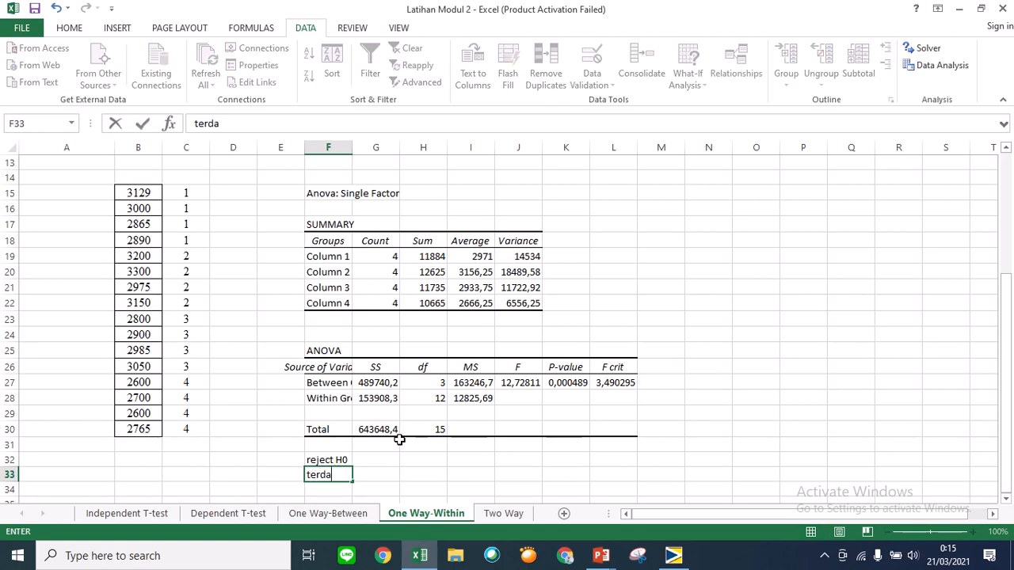
type("pat perbedaan")
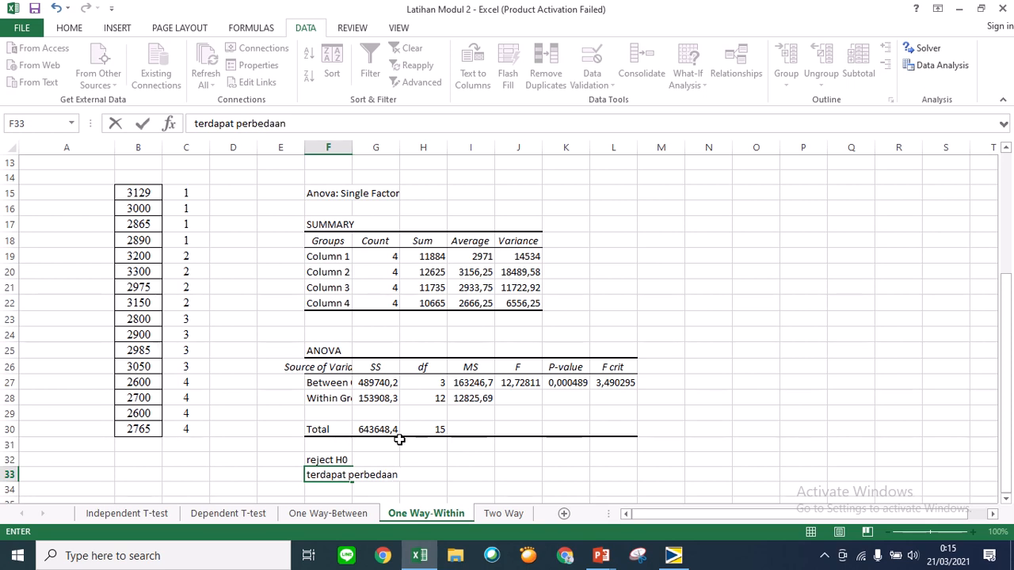
key("Return")
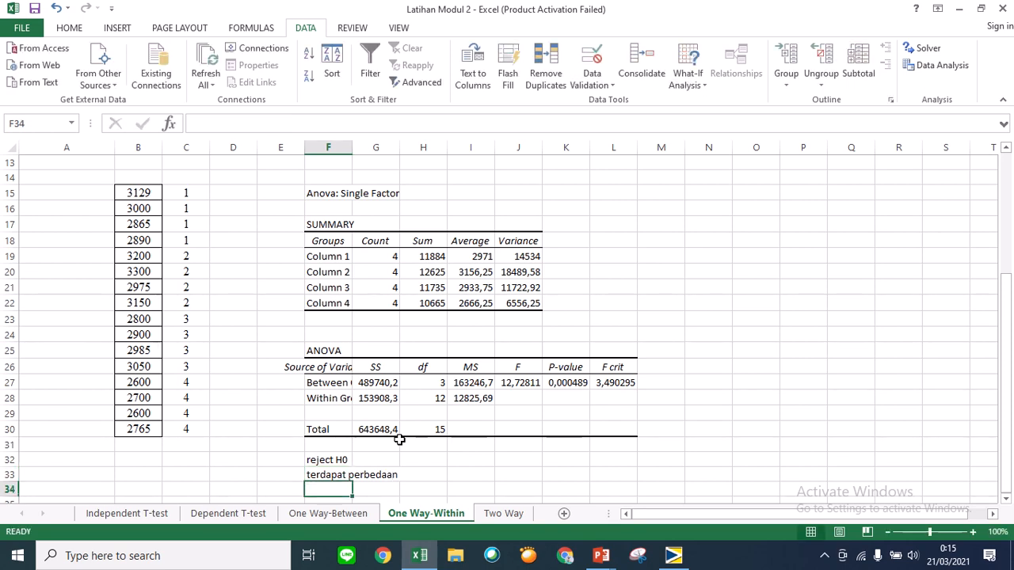
left_click(575, 470)
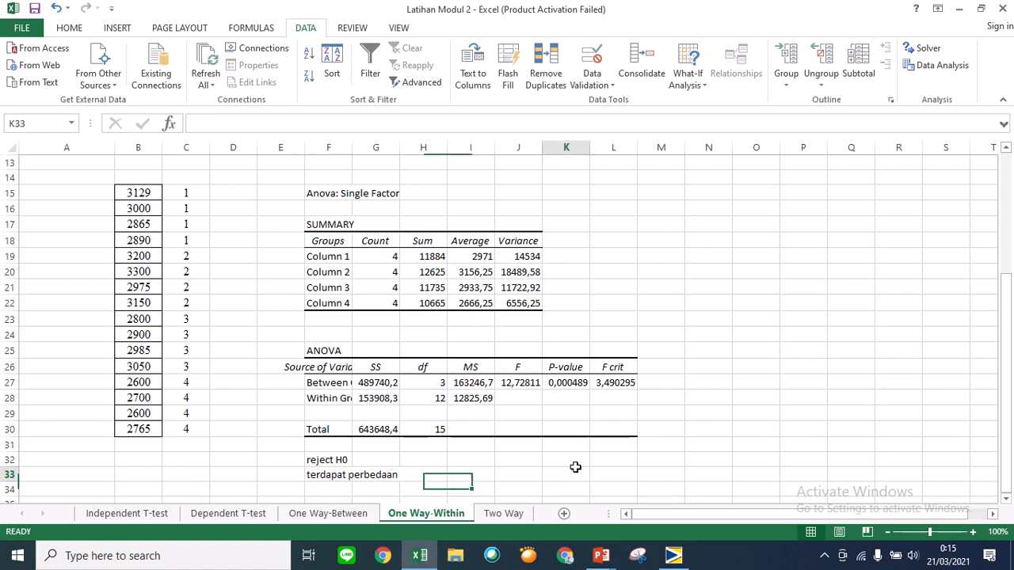
Switch to Minitab, run a One-Way ANOVA with C10 as response and C11 as factor, and examine its ANOVA table.
left_click(672, 559)
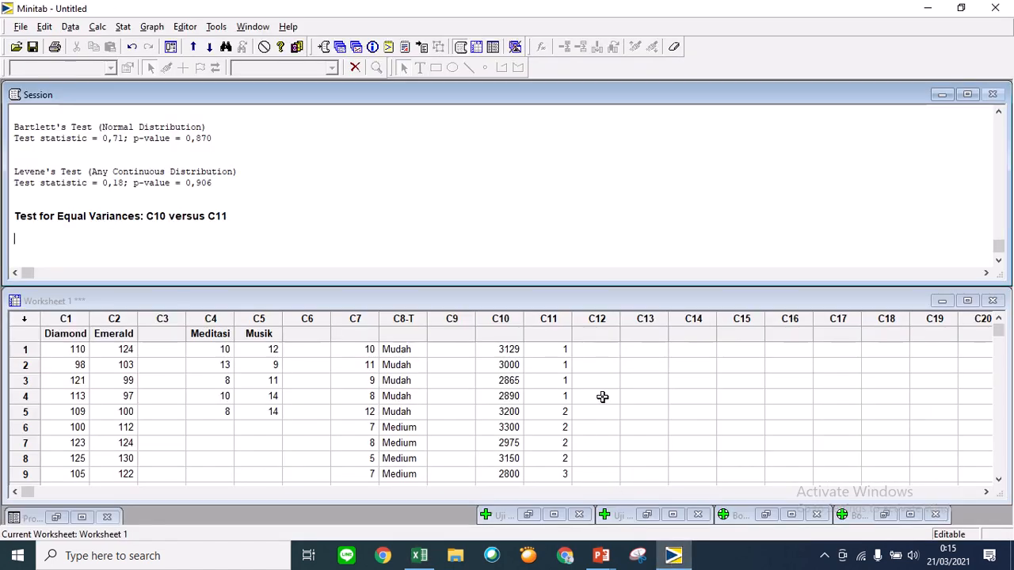
scroll(511, 356, "down", 3)
scroll(523, 384, "up", 3)
left_click(127, 27)
mouse_move(164, 78)
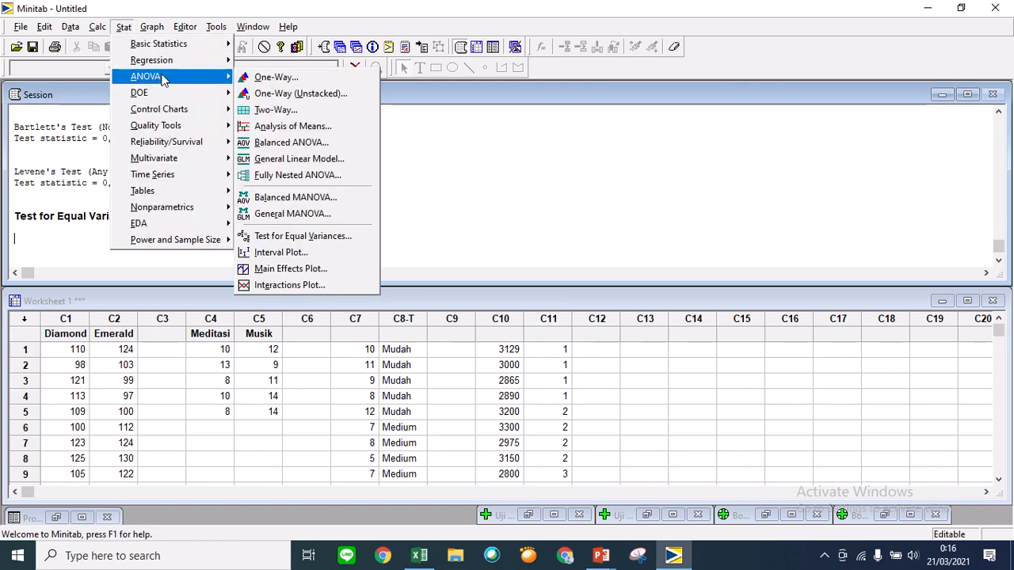
left_click(269, 76)
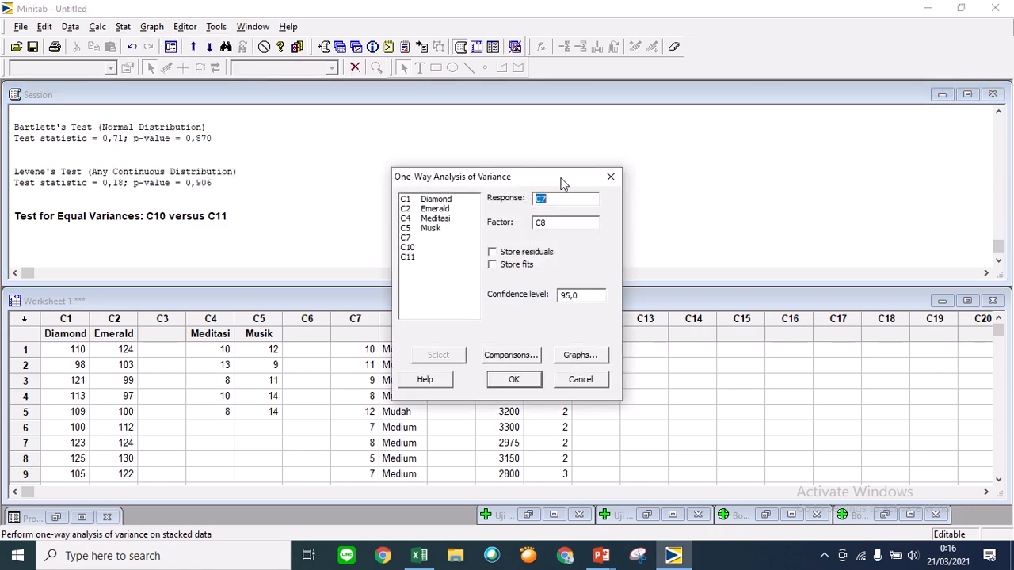
left_click_drag(567, 179, 760, 136)
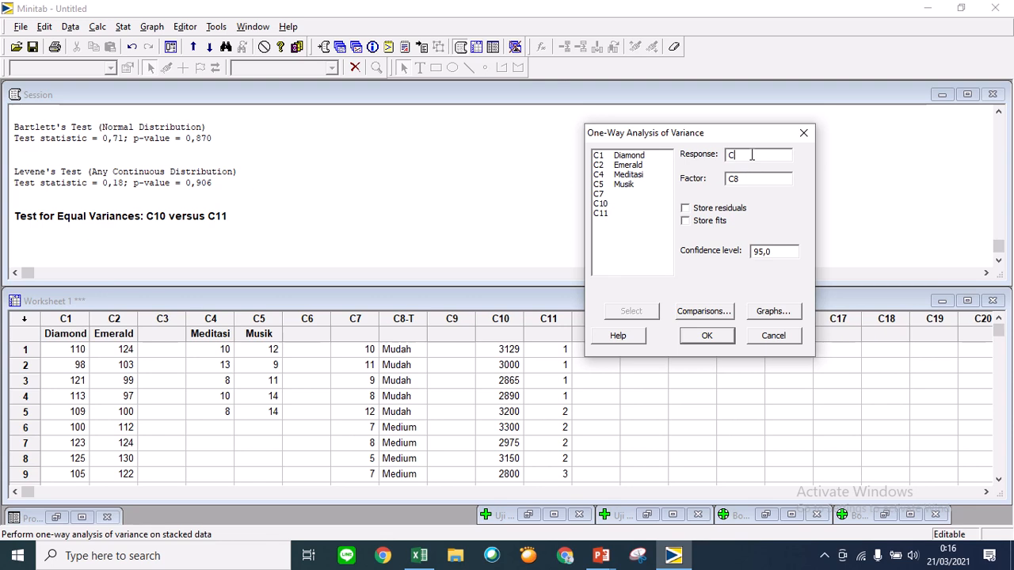
double_click(602, 204)
double_click(603, 225)
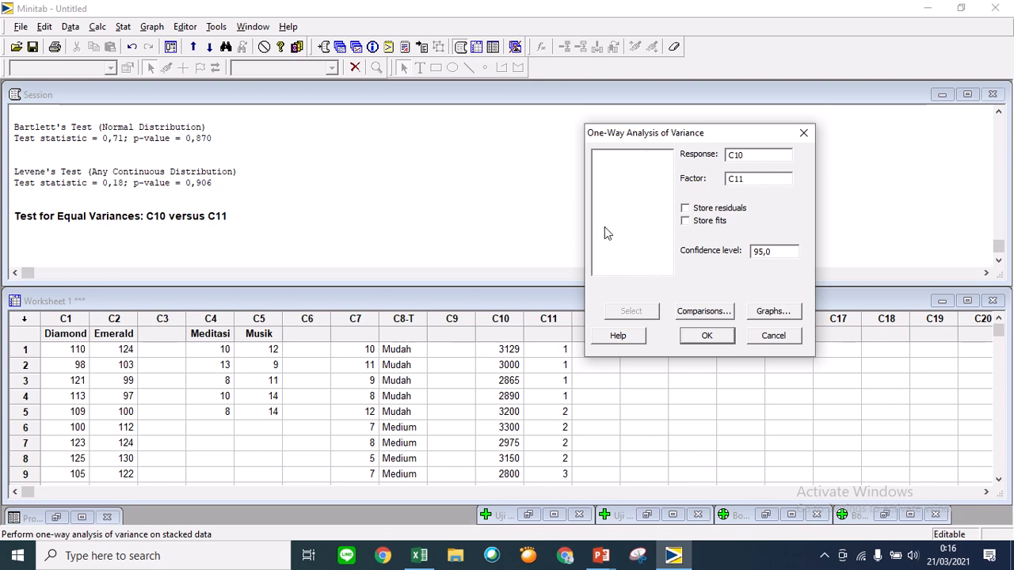
left_click(711, 337)
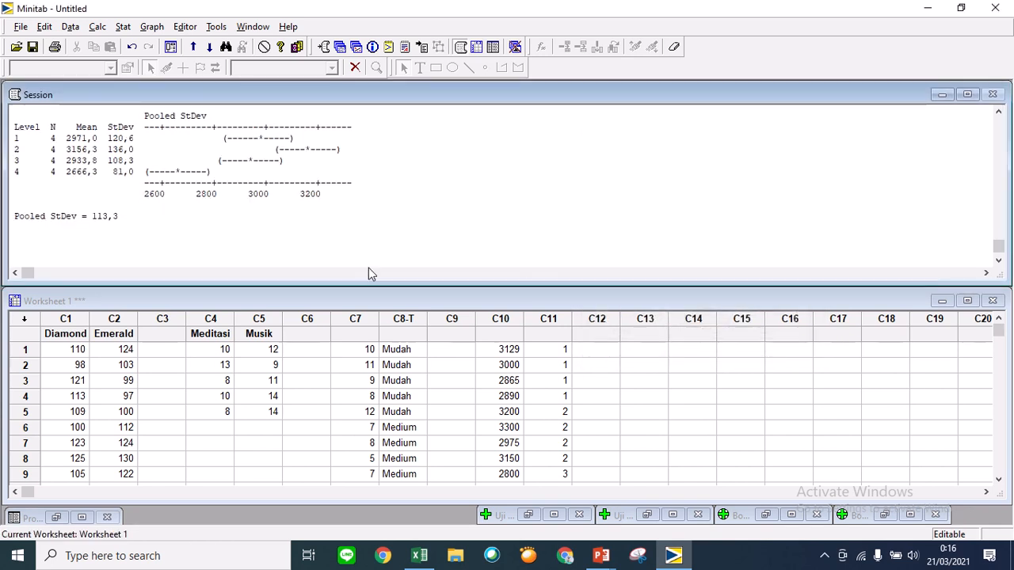
scroll(257, 225, "up", 3)
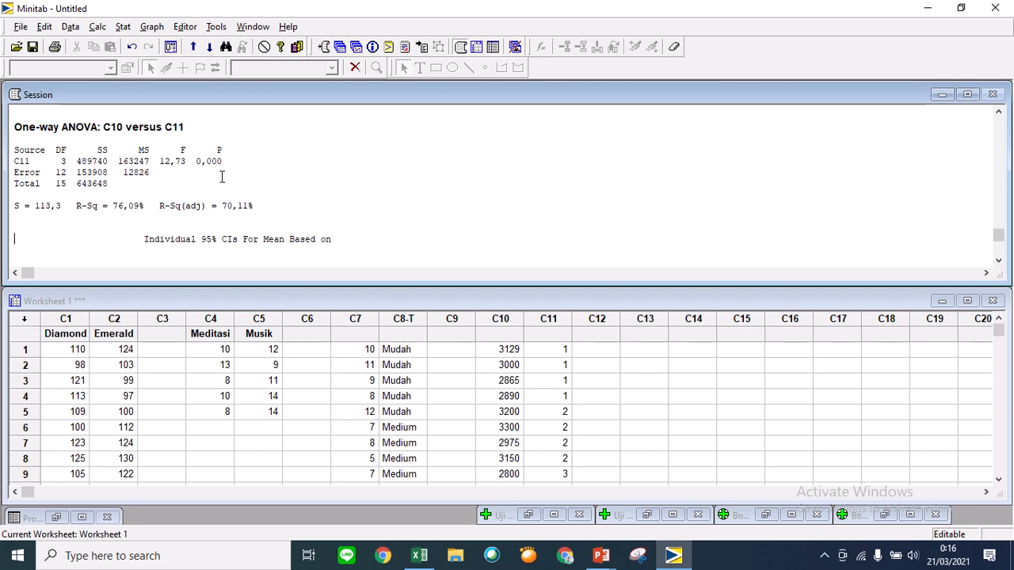
Return to Excel and review the single-factor ANOVA results, the conclusion and the mixing technique data on the One Way-Within sheet.
left_click(421, 556)
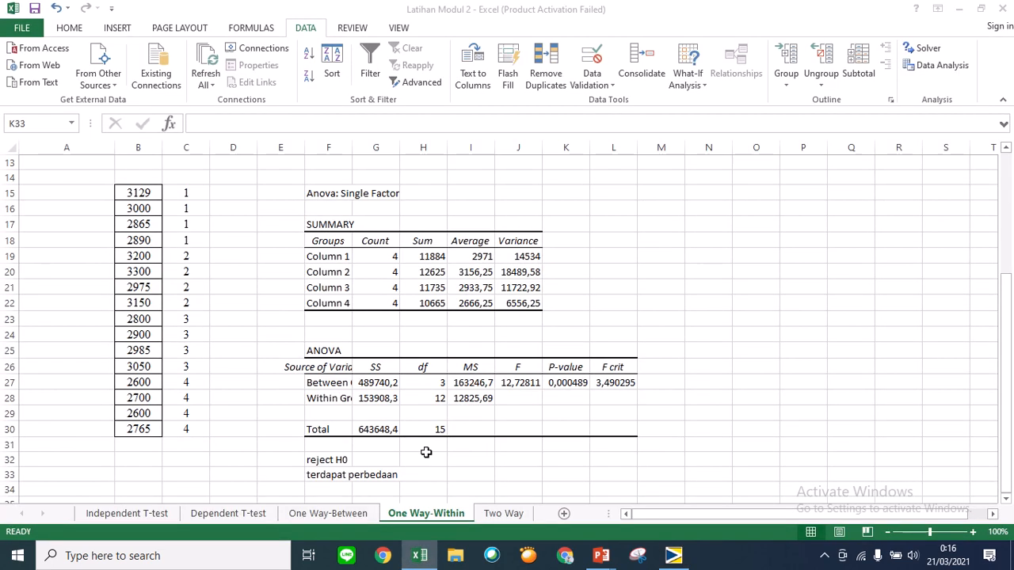
scroll(426, 452, "down", 1)
left_click(340, 444)
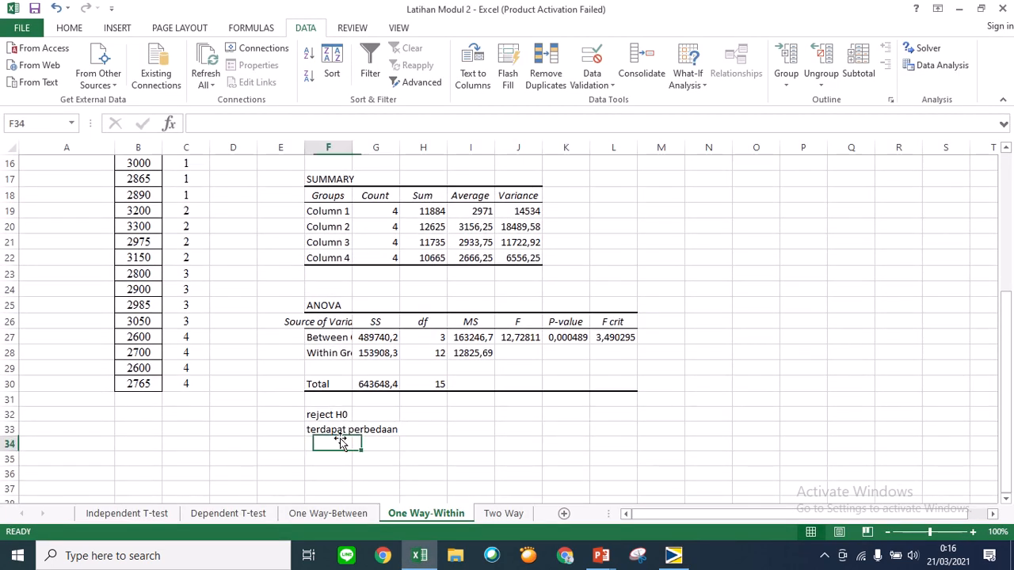
scroll(313, 403, "up", 1)
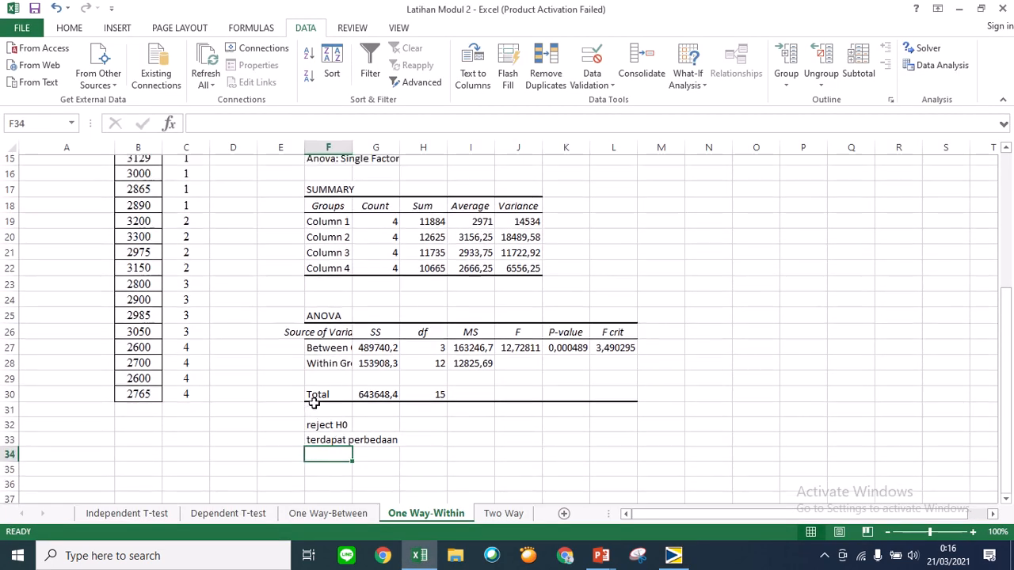
scroll(313, 403, "up", 5)
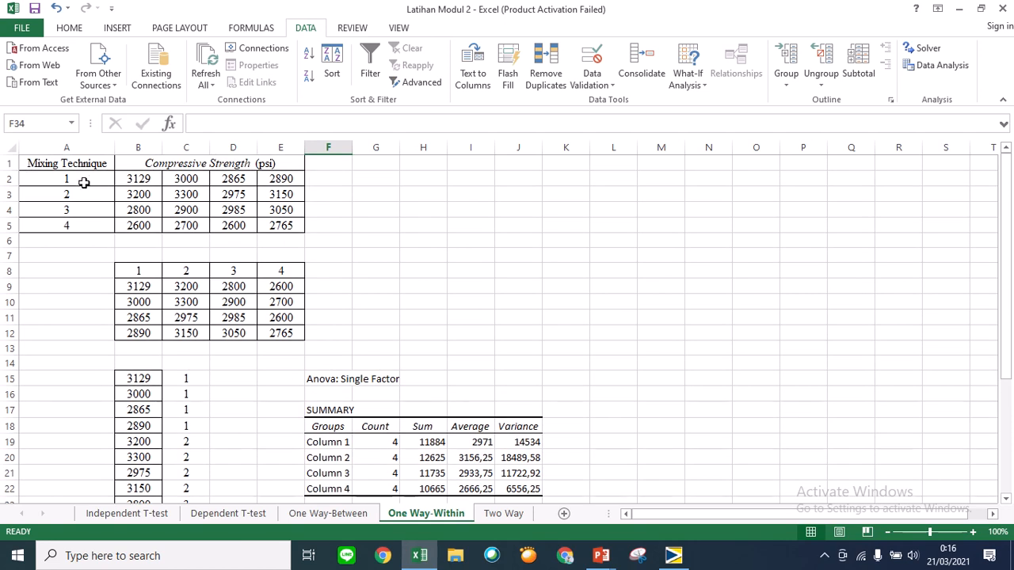
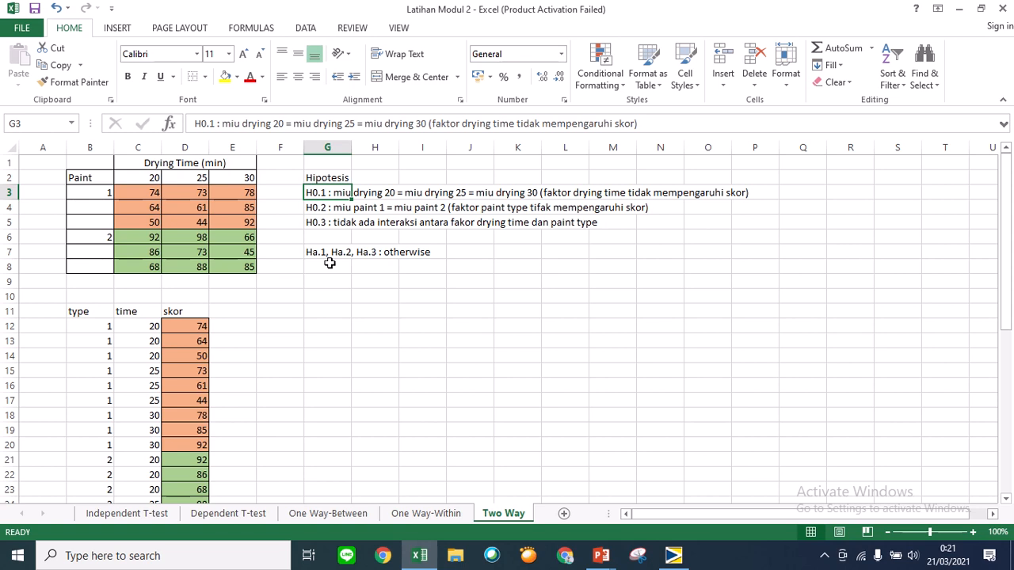
Review the paint type null hypothesis in G4 and the alternative hypotheses in G7 on the Two Way sheet.
left_click(342, 210)
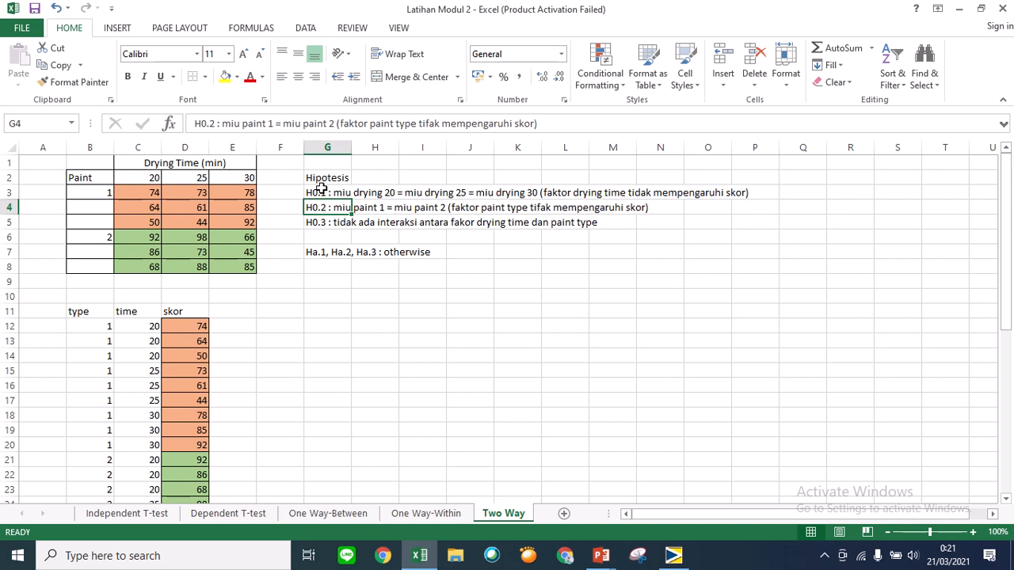
left_click(324, 253)
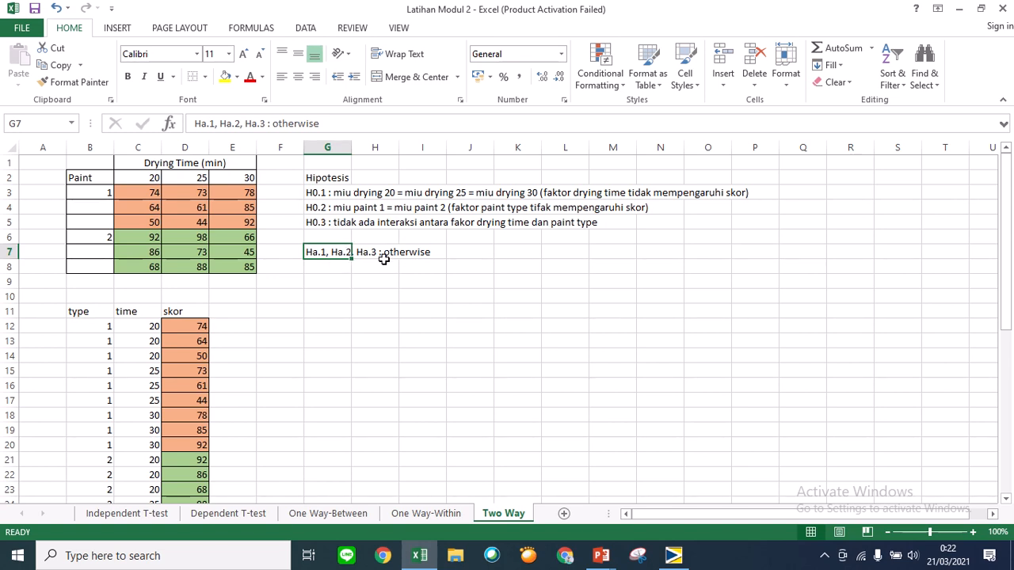
left_click(326, 306)
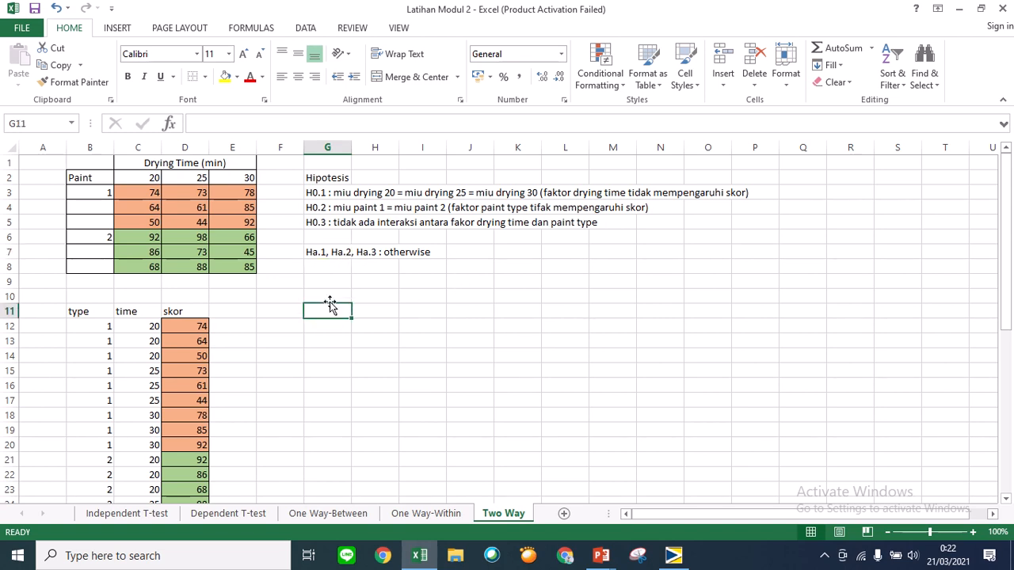
Start Anova: Two-Factor With Replication and set its input range to B2:E8, covering the paint and drying time table.
left_click(309, 28)
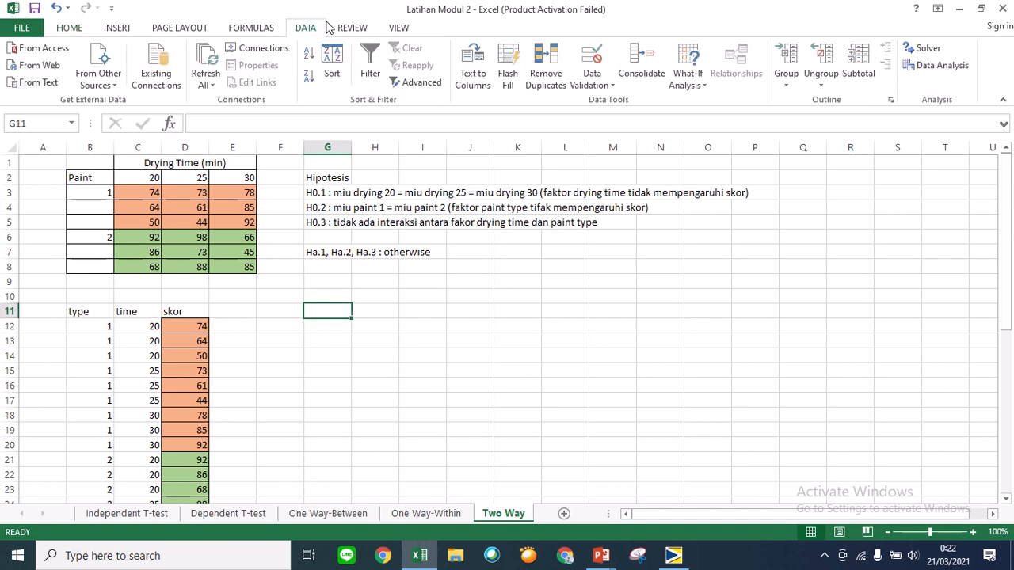
left_click(931, 68)
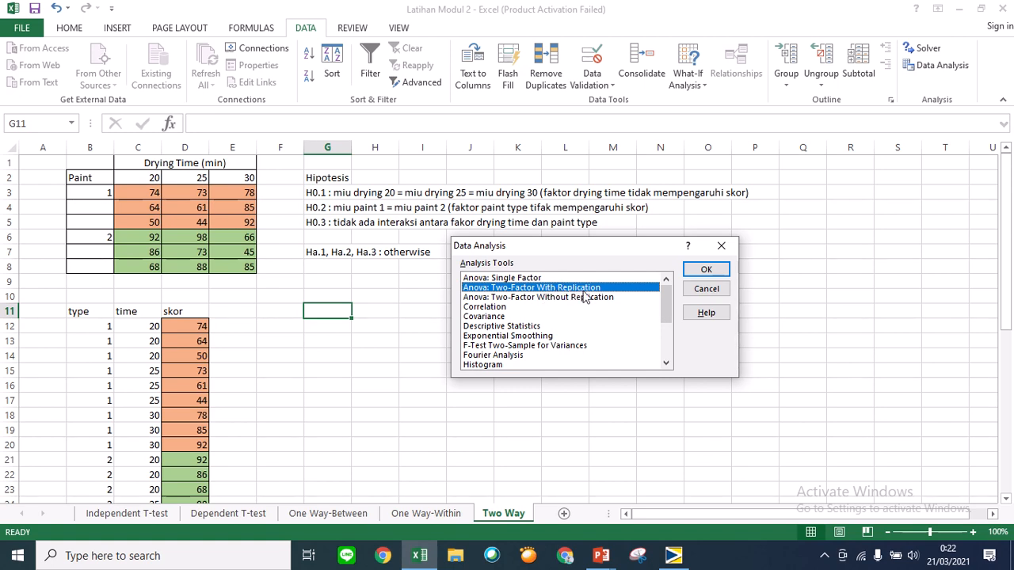
left_click(696, 270)
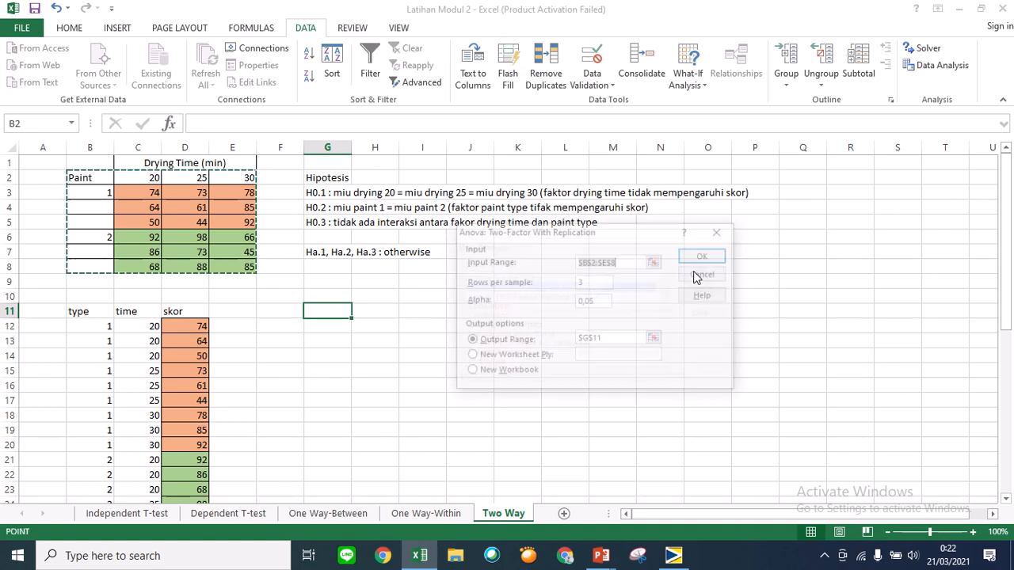
left_click(621, 262)
key("BackSpace")
key("BackSpace")
key("BackSpace")
key("BackSpace")
key("BackSpace")
key("BackSpace")
key("BackSpace")
key("BackSpace")
key("BackSpace")
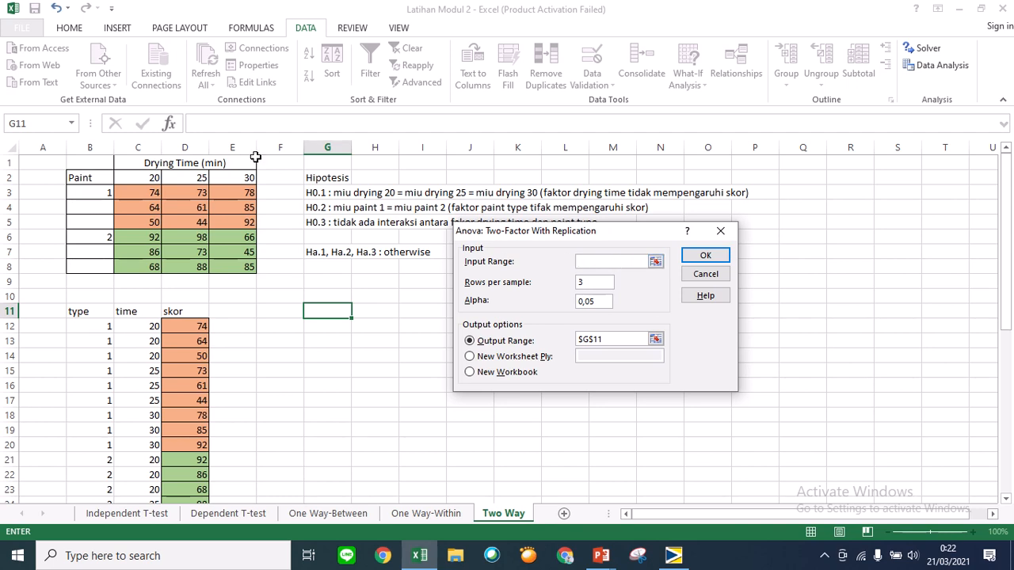
left_click_drag(103, 179, 226, 266)
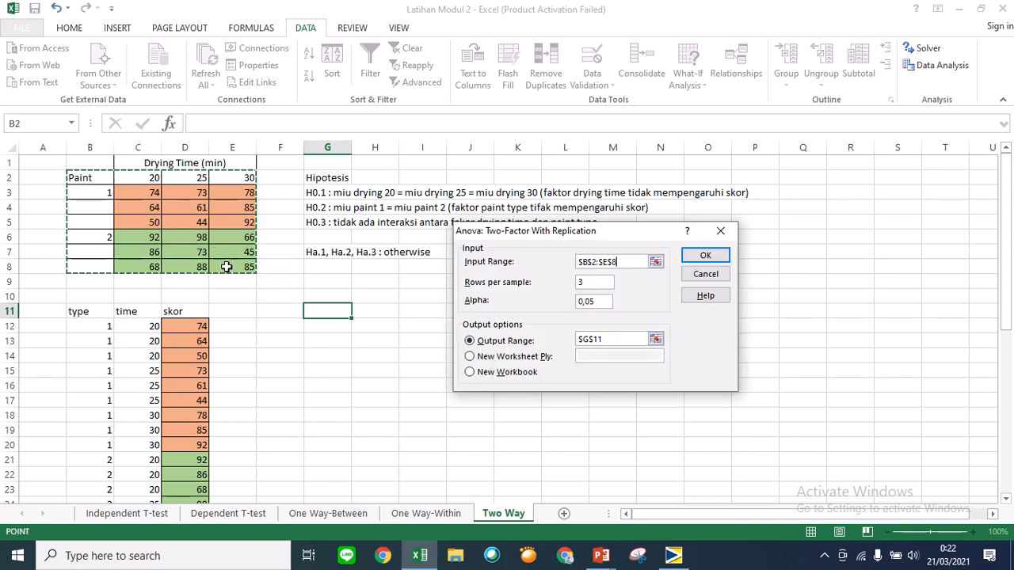
Keep 3 rows per sample, set the output range to G12, and run the two-factor ANOVA.
left_click(598, 285)
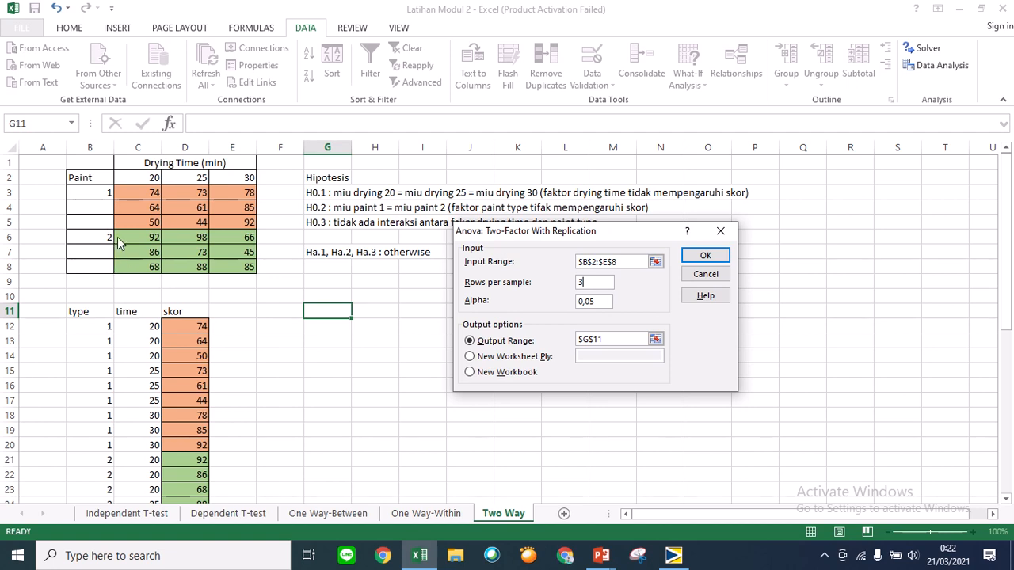
left_click(604, 340)
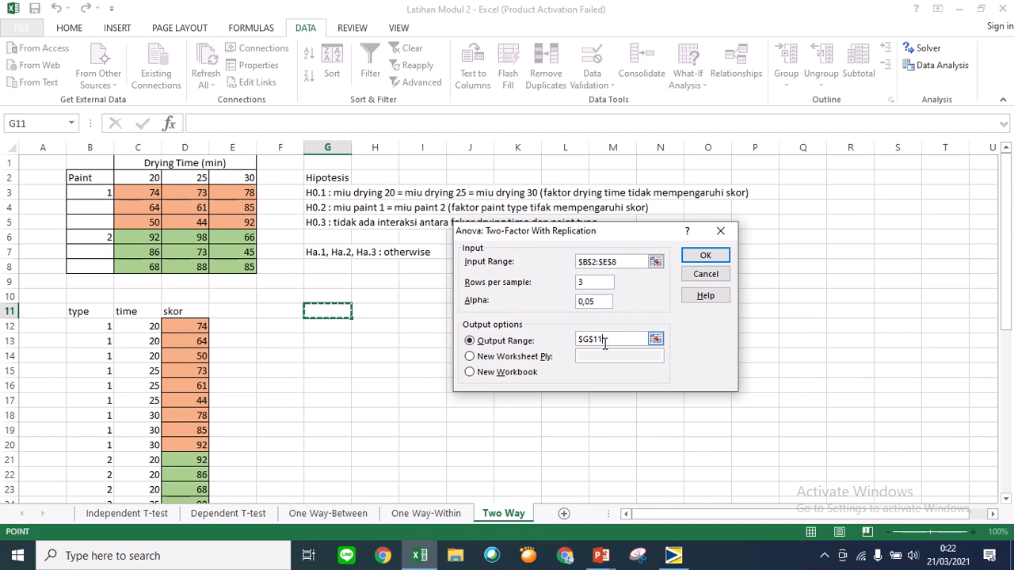
key("BackSpace")
key("BackSpace")
key("BackSpace")
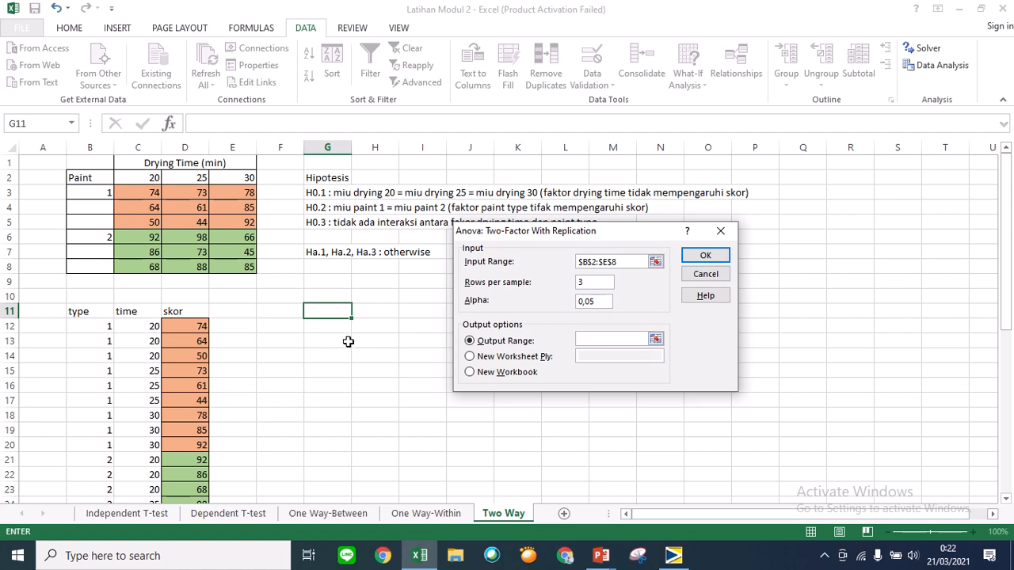
left_click(337, 330)
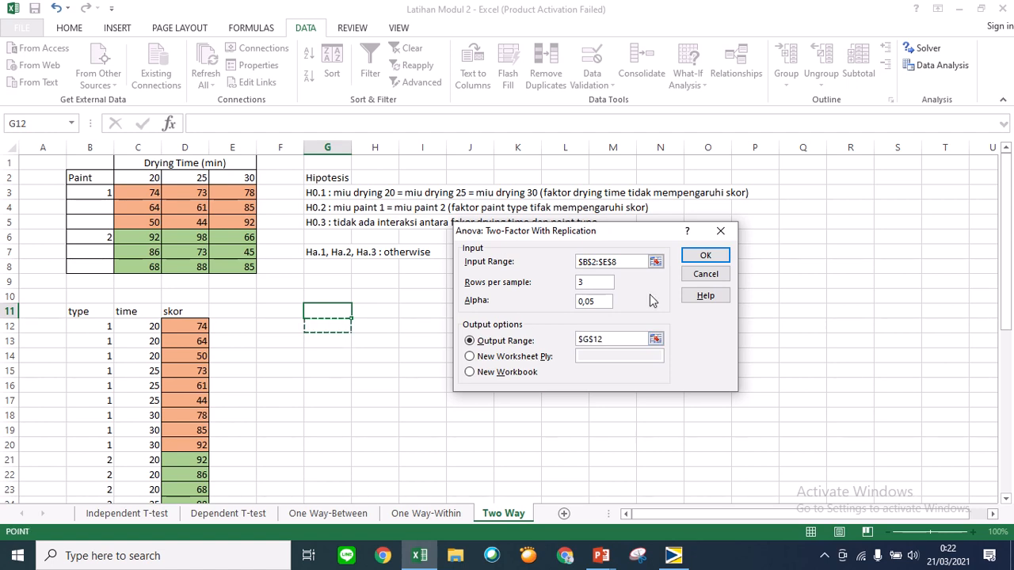
left_click(702, 254)
Examine the two-factor ANOVA output, deselect it, and review the stacked type, time and skor data in columns B to D.
scroll(581, 349, "down", 8)
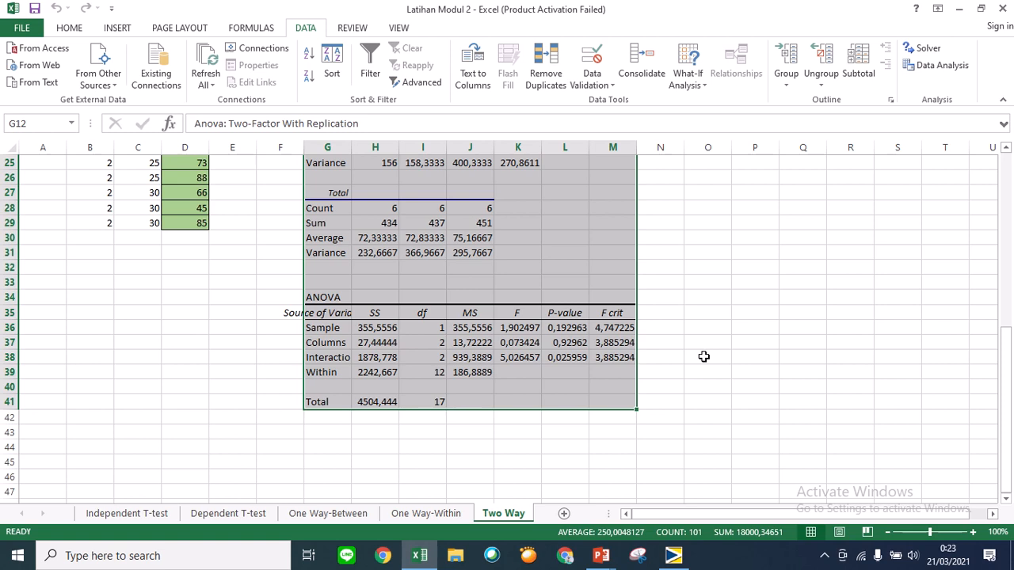
scroll(704, 356, "up", 2)
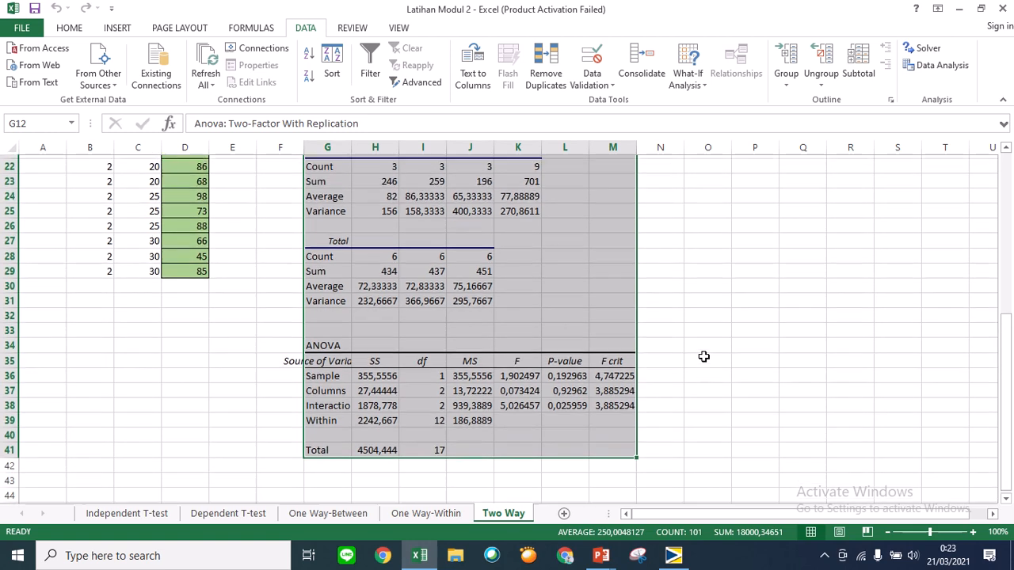
scroll(703, 356, "down", 1)
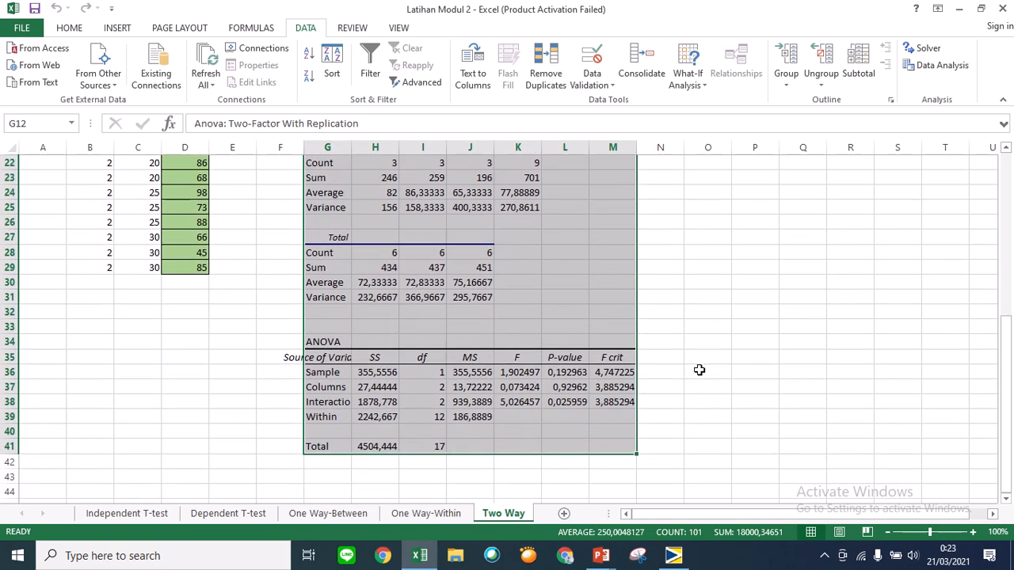
left_click(689, 406)
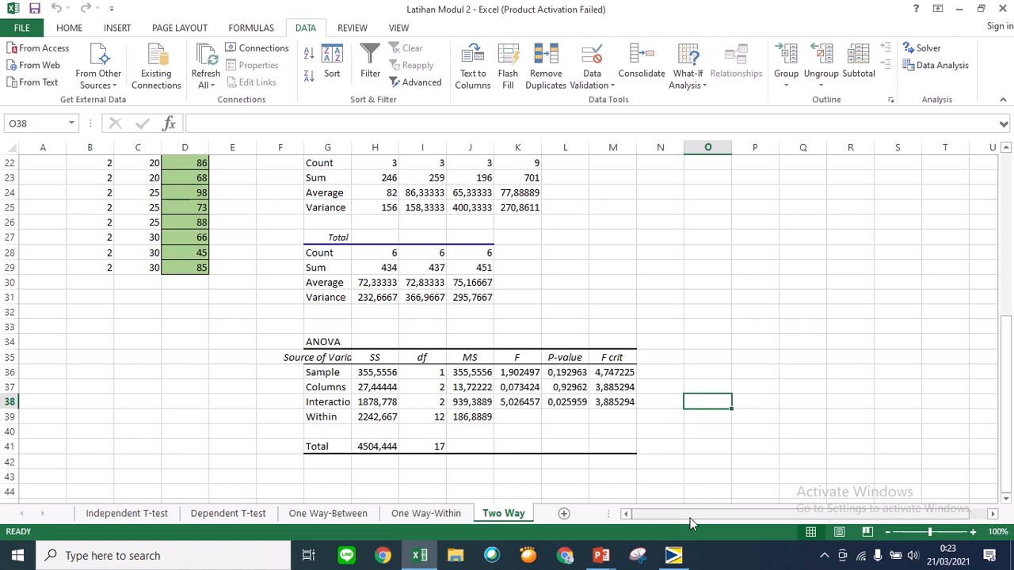
scroll(198, 310, "up", 4)
scroll(188, 309, "up", 3)
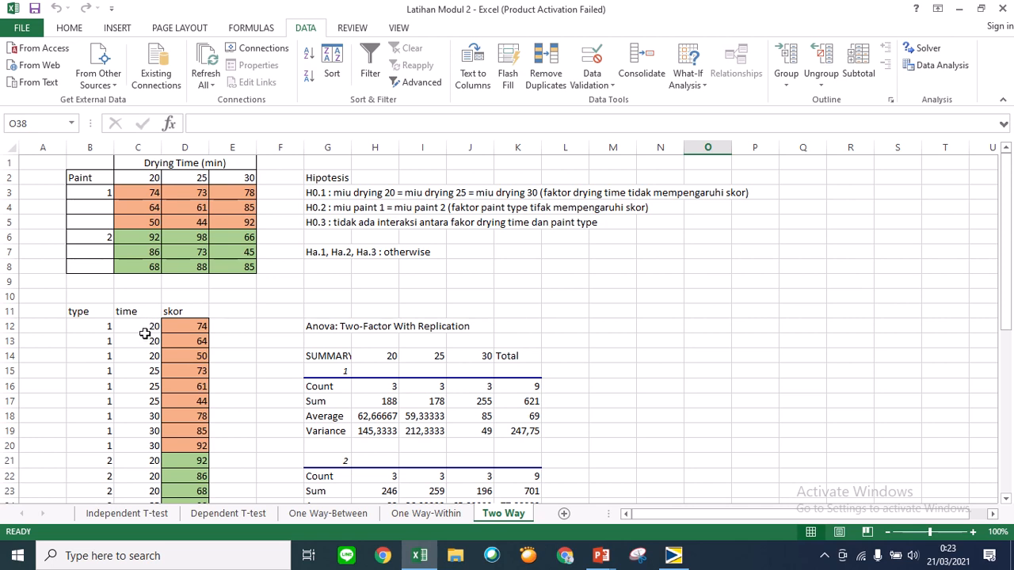
scroll(155, 326, "down", 2)
scroll(160, 326, "down", 1)
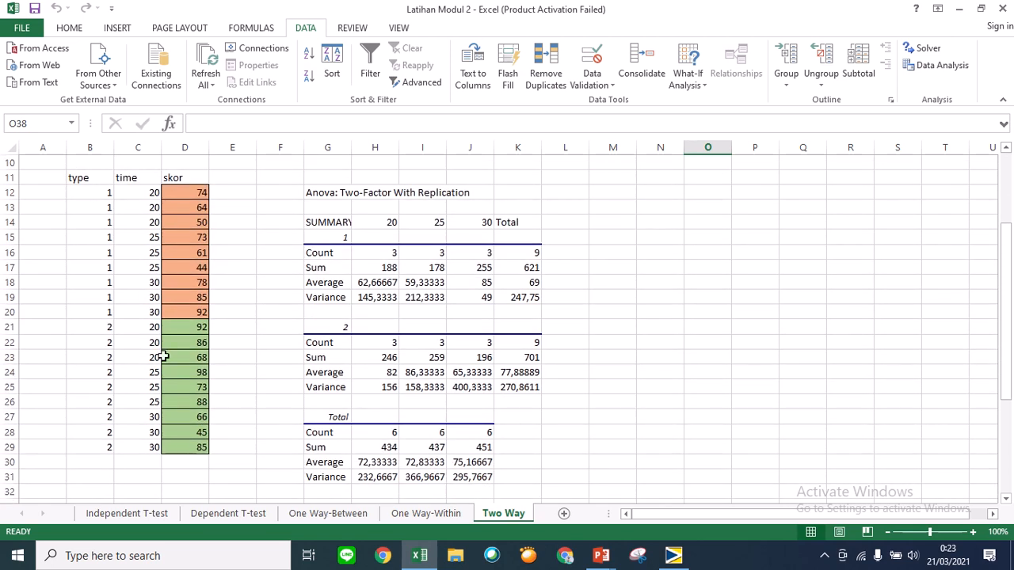
Switch to Minitab and run a two-way ANOVA with skor as response, type as row factor and time as column factor at 95,0 confidence.
left_click(681, 559)
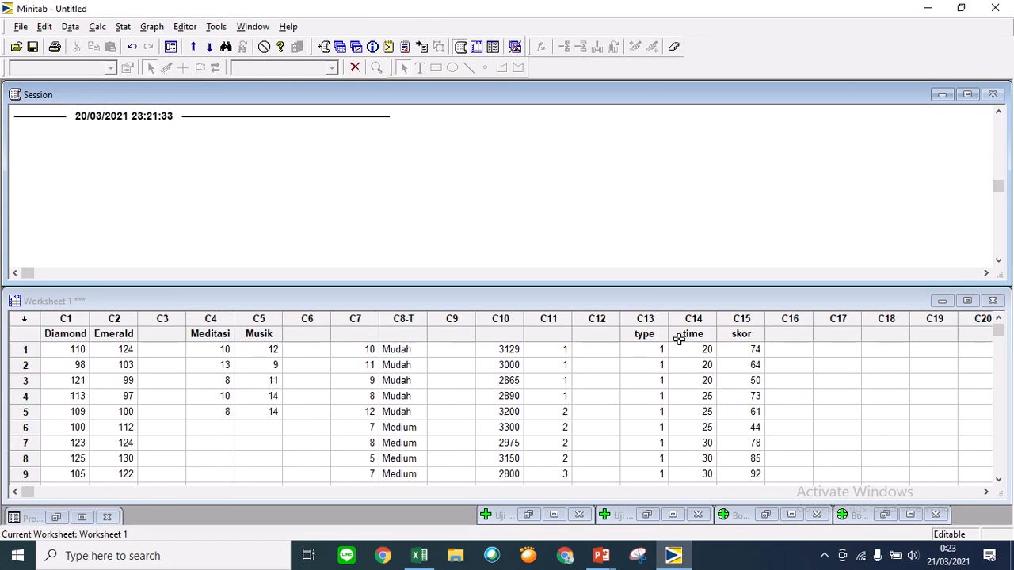
scroll(656, 342, "down", 1)
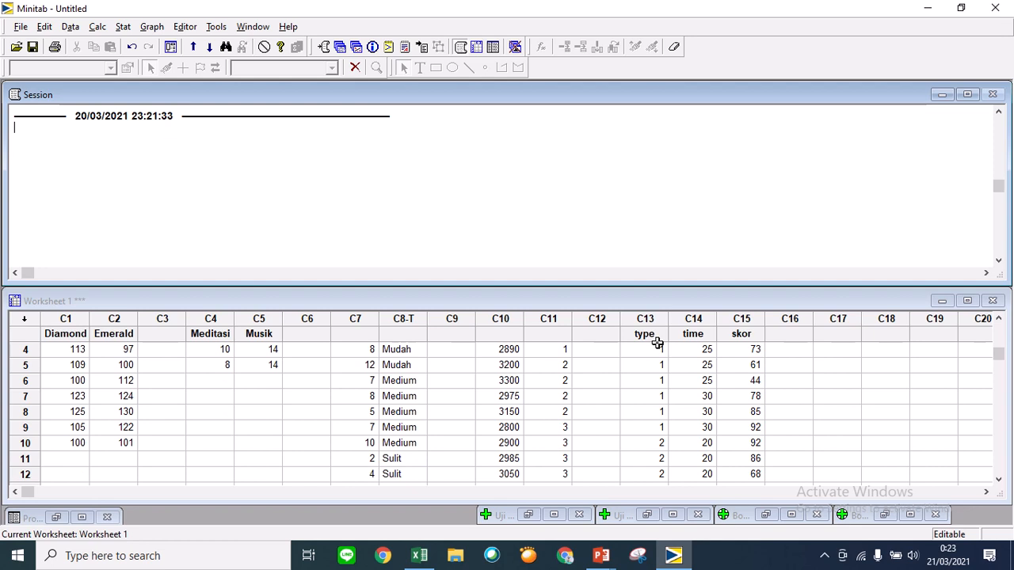
scroll(658, 352, "up", 1)
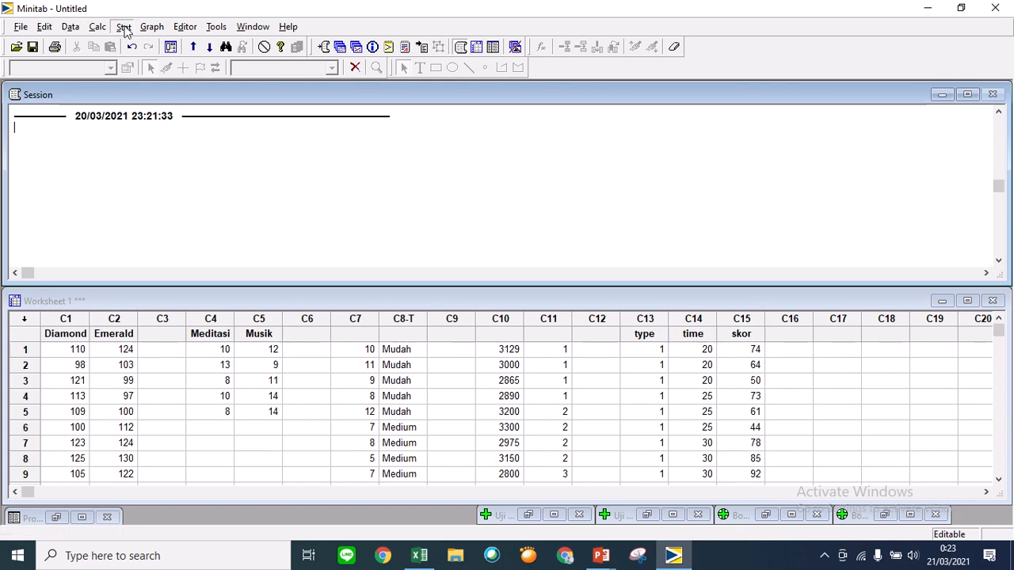
left_click(124, 27)
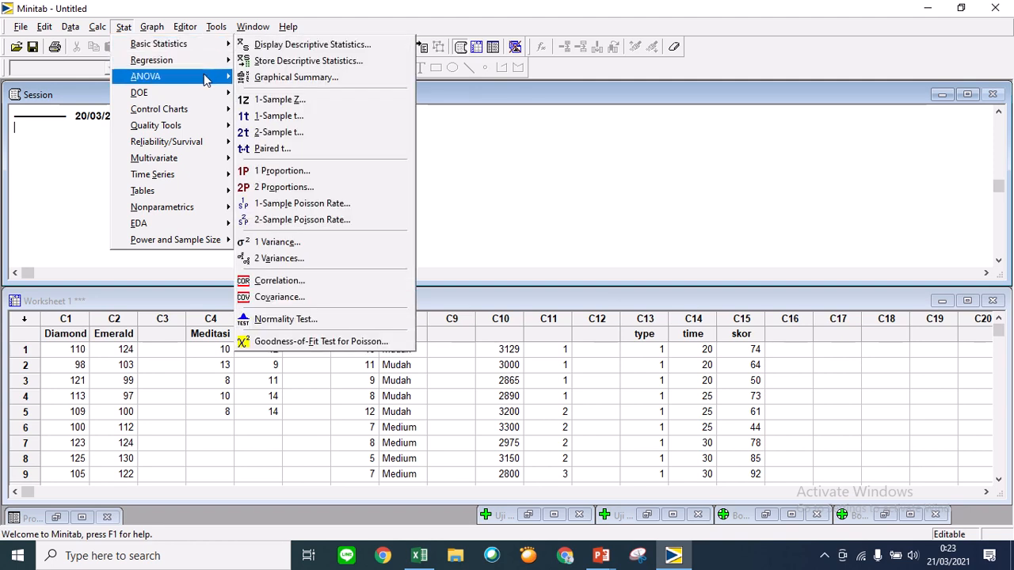
mouse_move(205, 79)
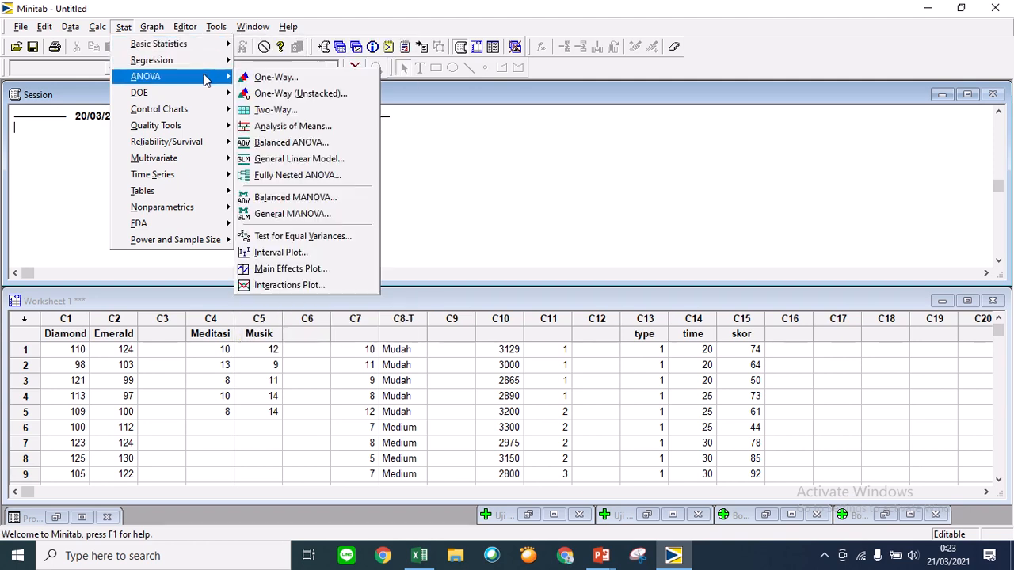
left_click(277, 111)
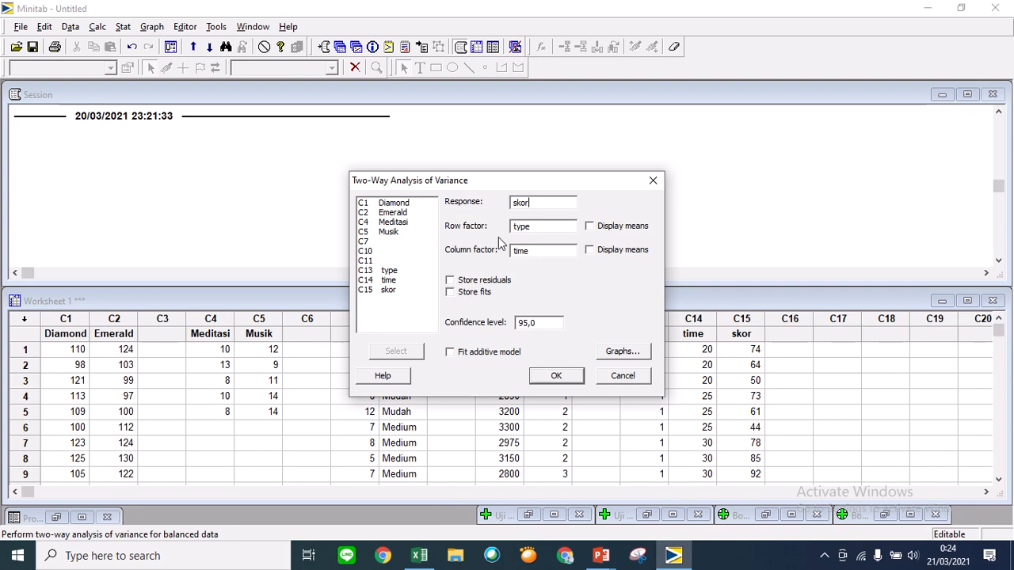
left_click(538, 252)
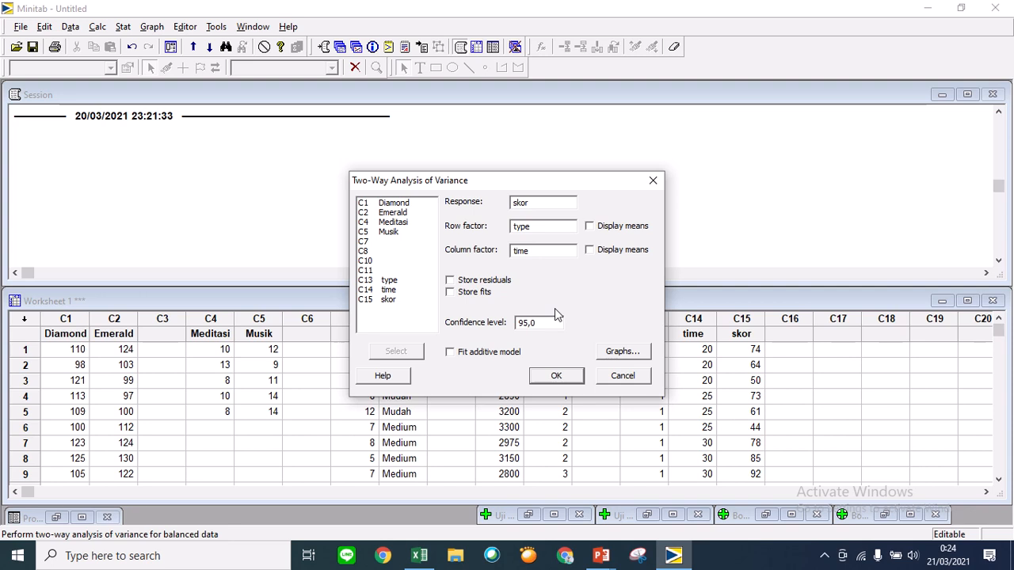
left_click(556, 377)
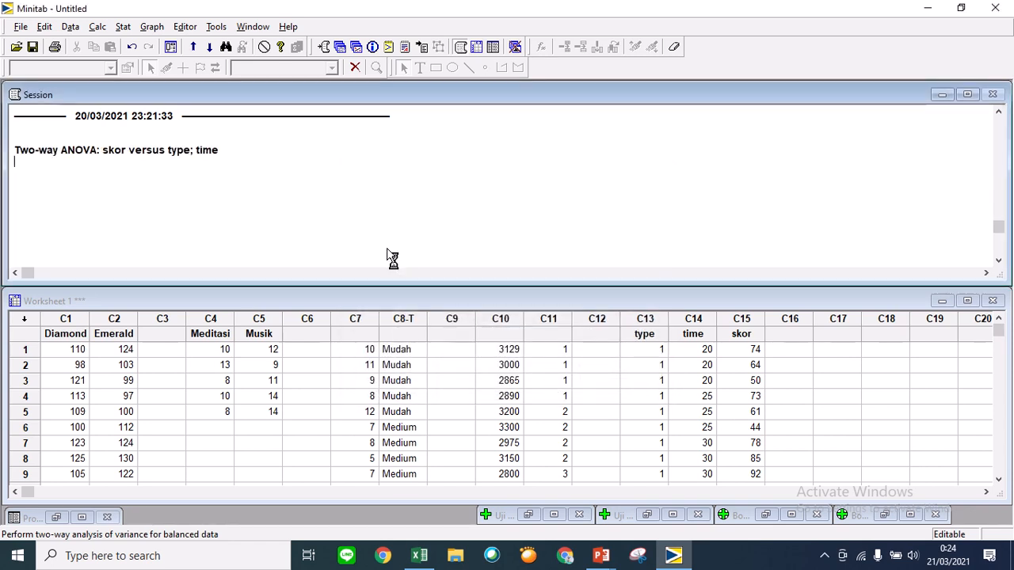
Compare the F and P values of Minitab's two-way ANOVA with the ANOVA table on Excel's Two Way sheet.
scroll(244, 190, "up", 2)
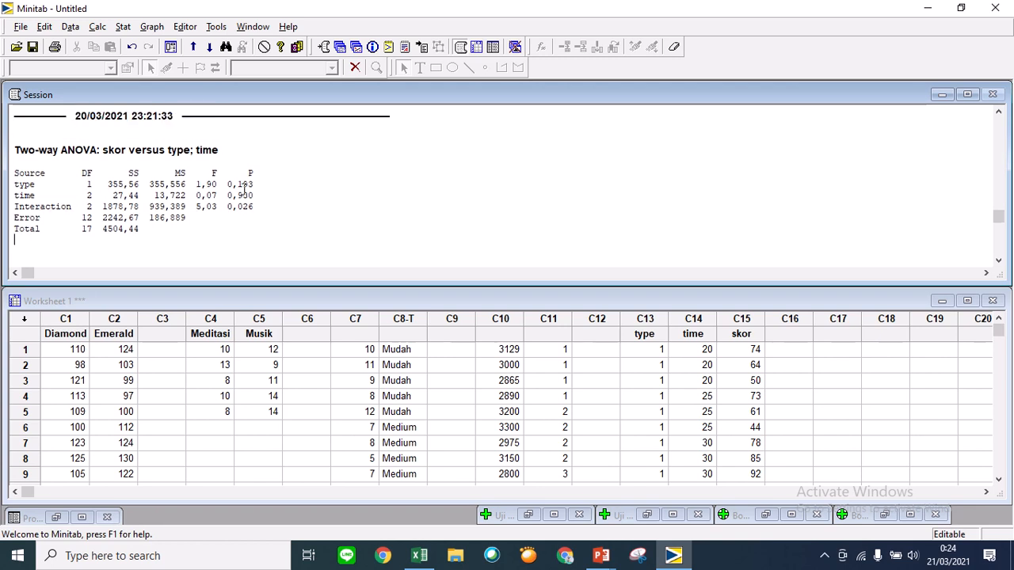
scroll(244, 191, "down", 1)
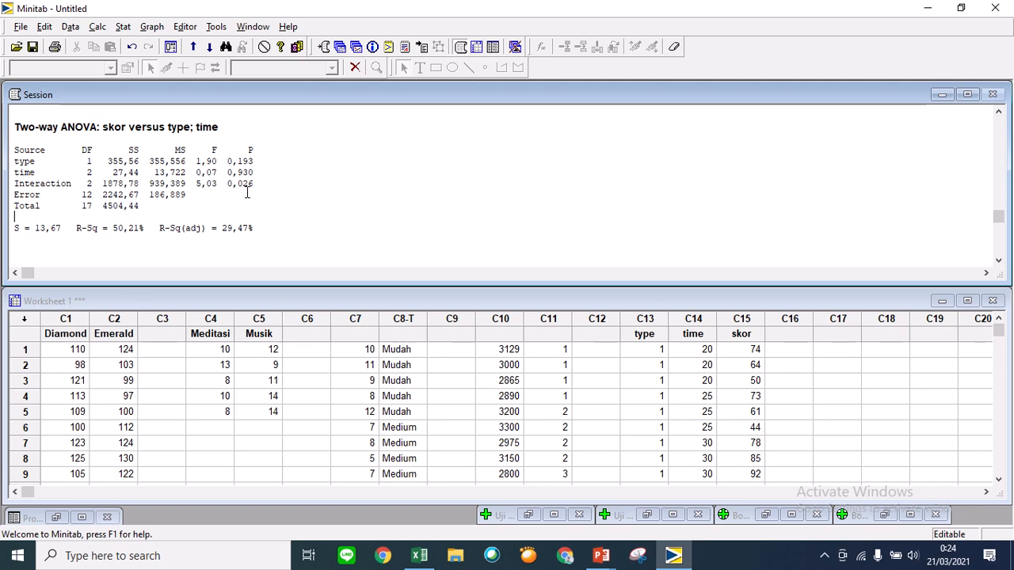
left_click(419, 555)
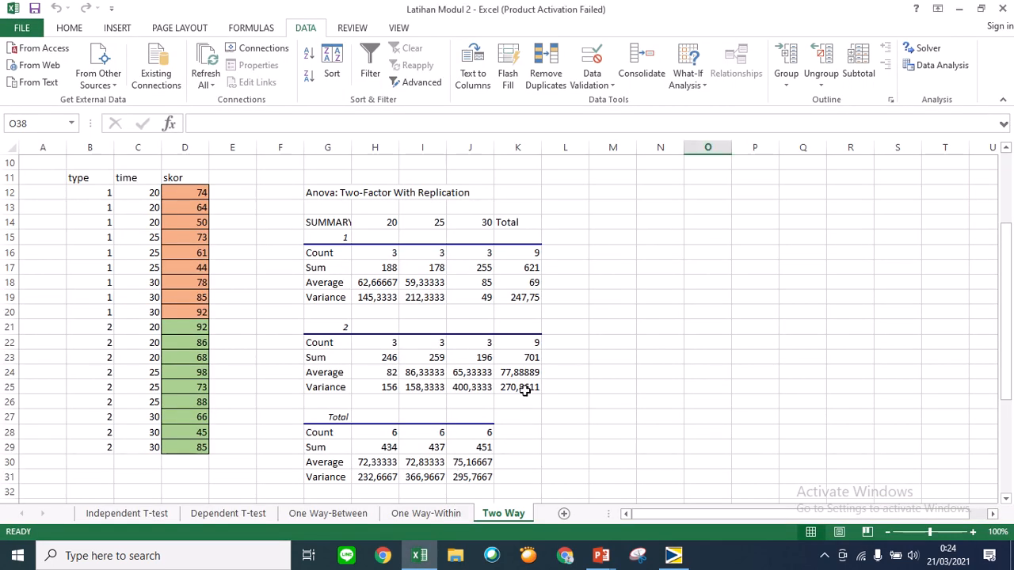
scroll(502, 414, "down", 4)
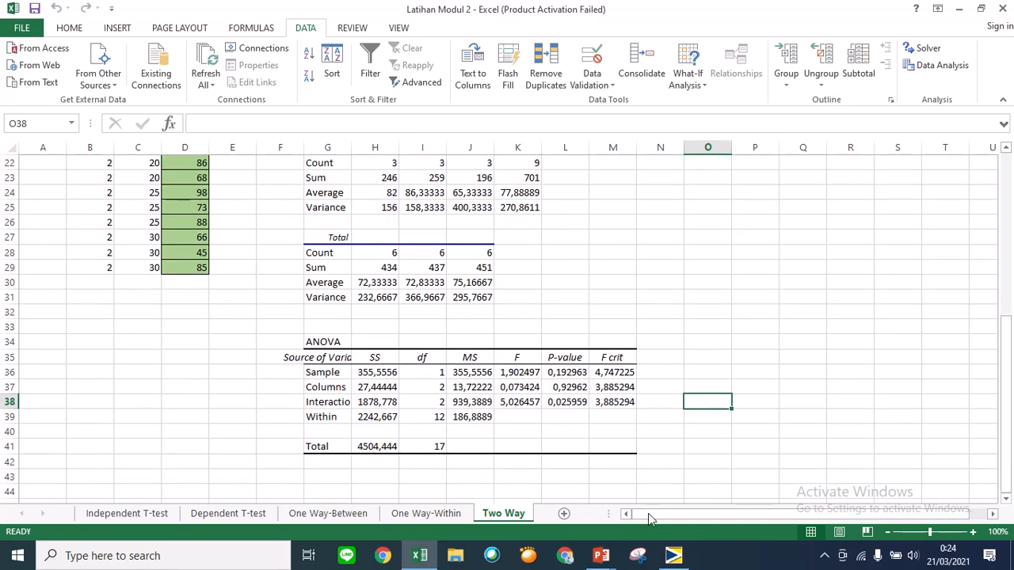
left_click(674, 555)
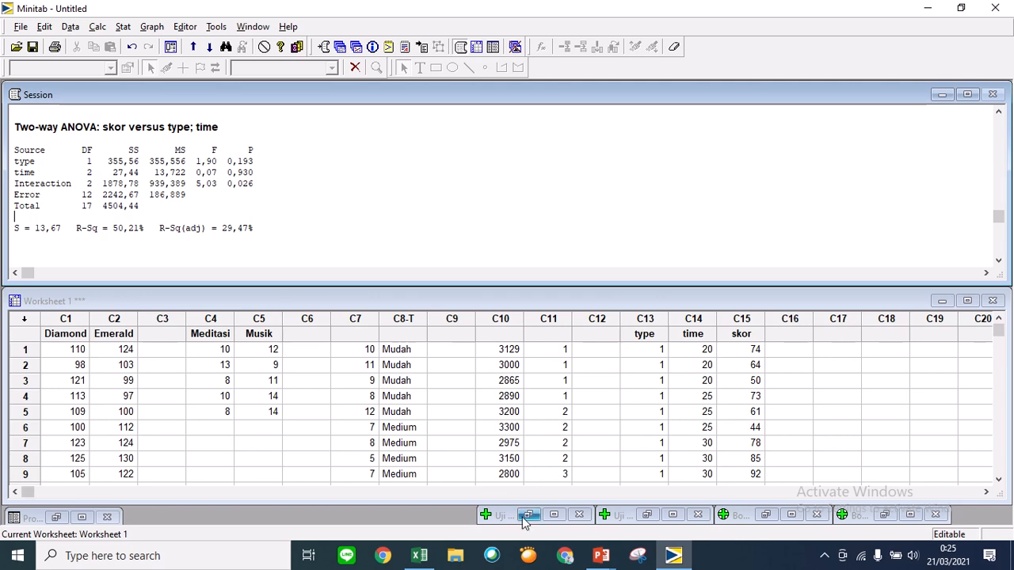
left_click(419, 556)
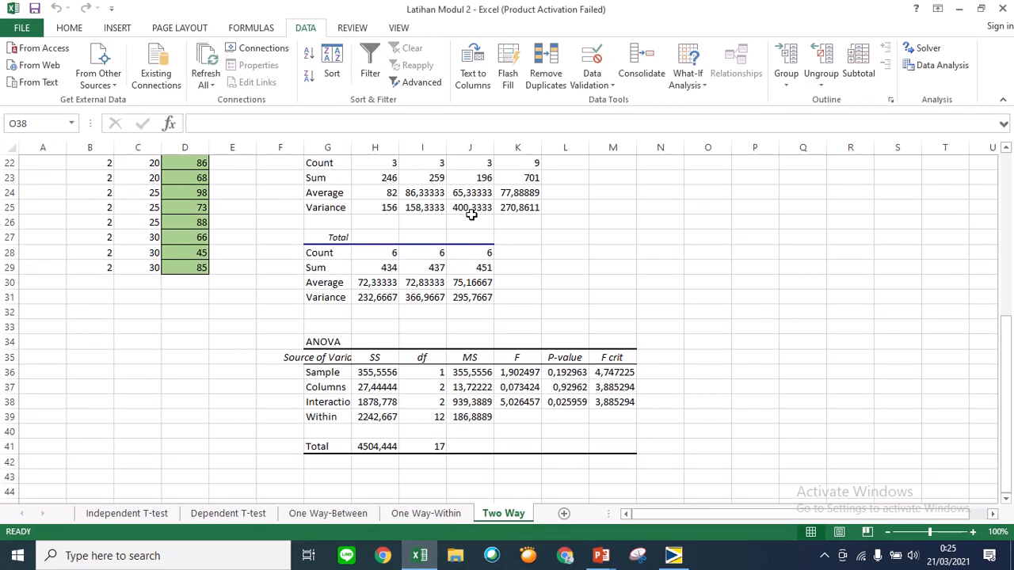
Review the hypotheses in G3 to G7 against the P-values and F crit in the ANOVA table in rows 34 to 41.
scroll(471, 213, "up", 7)
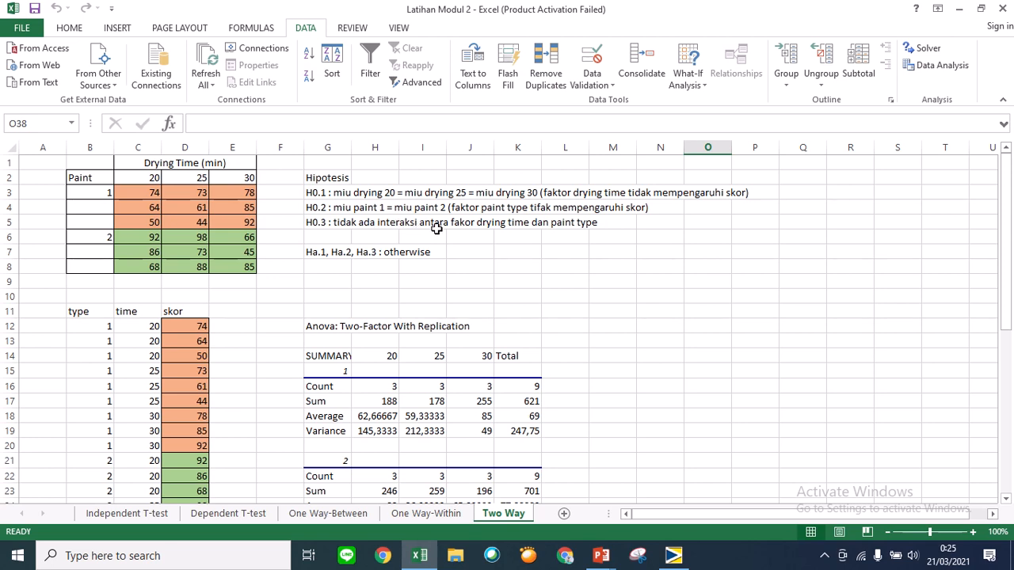
left_click(463, 270)
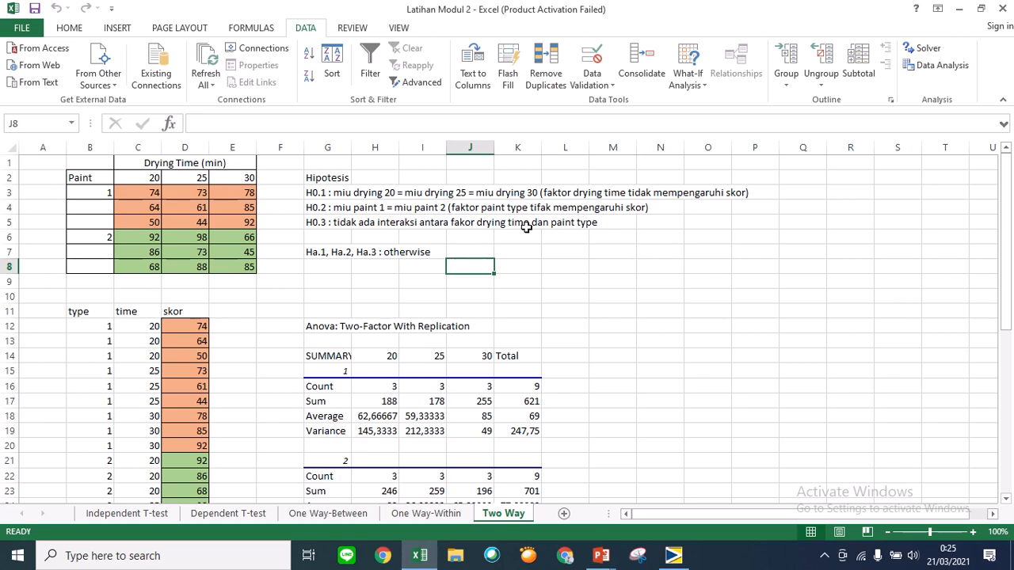
left_click(586, 282)
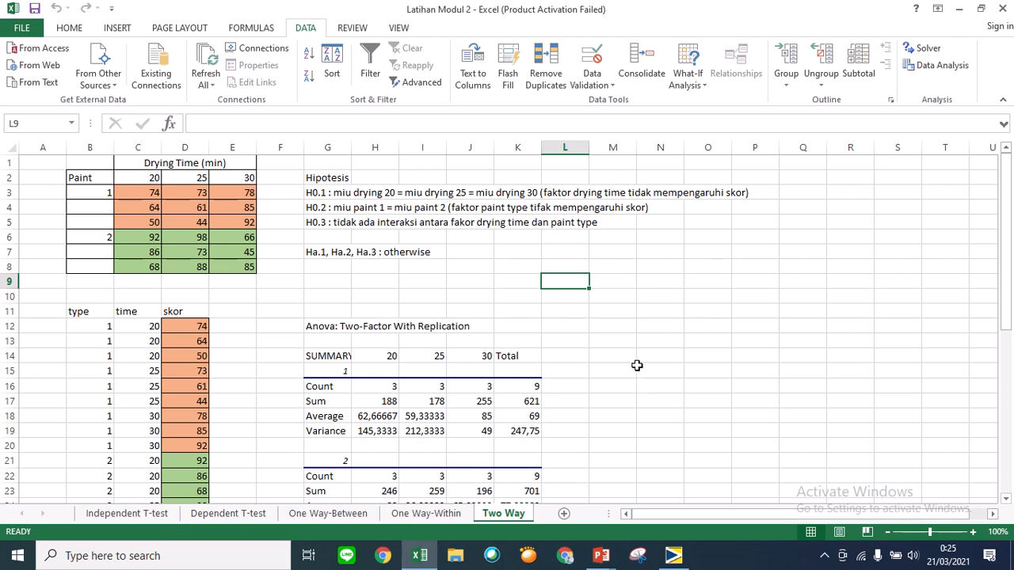
scroll(626, 338, "down", 6)
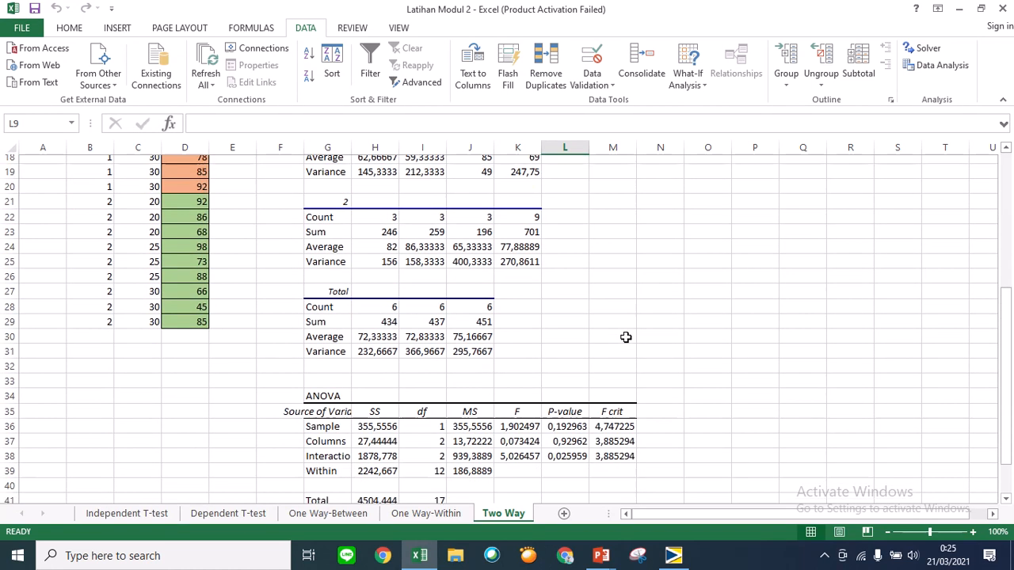
scroll(625, 337, "down", 2)
left_click(733, 357)
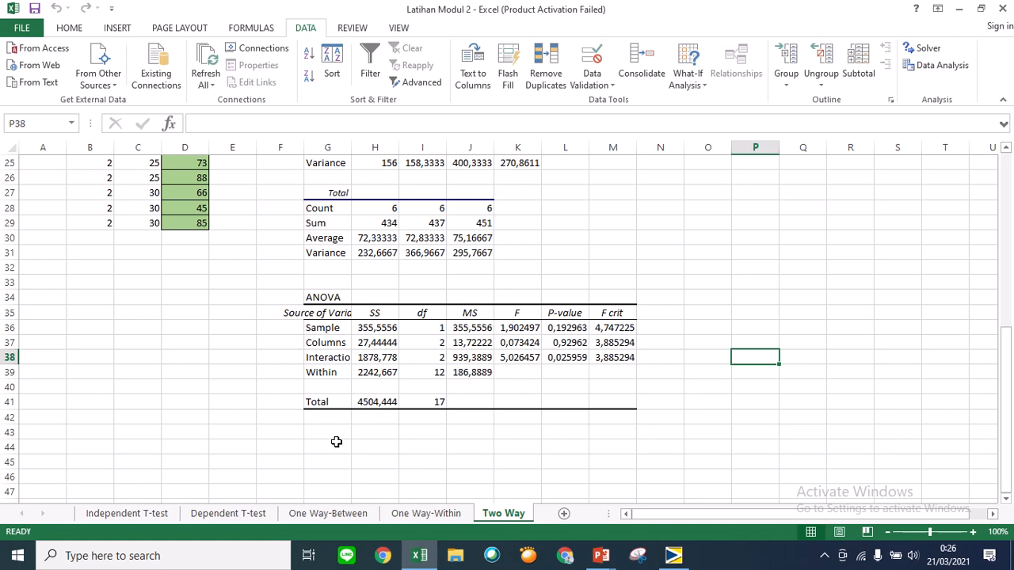
left_click(436, 449)
mouse_move(529, 19)
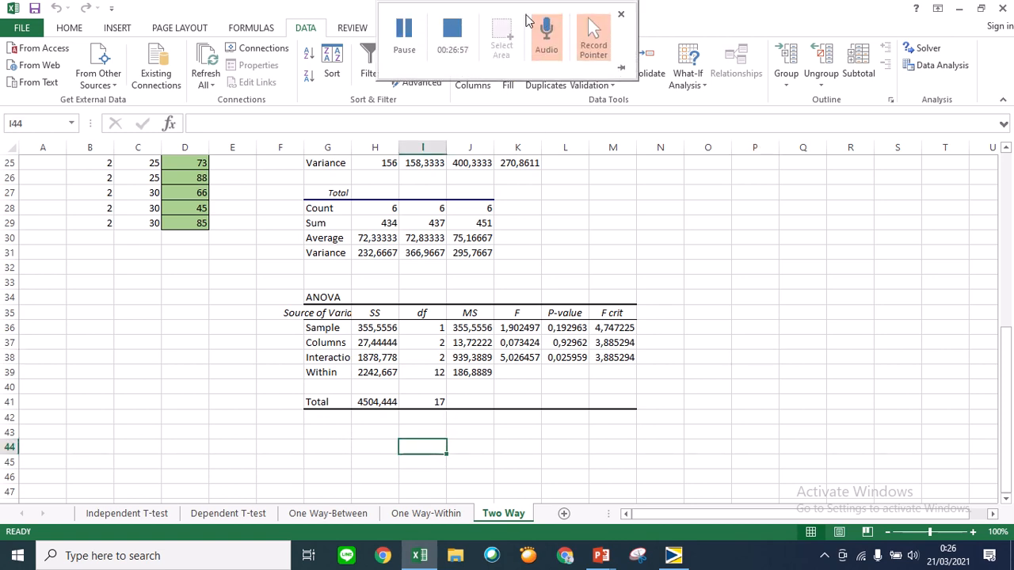